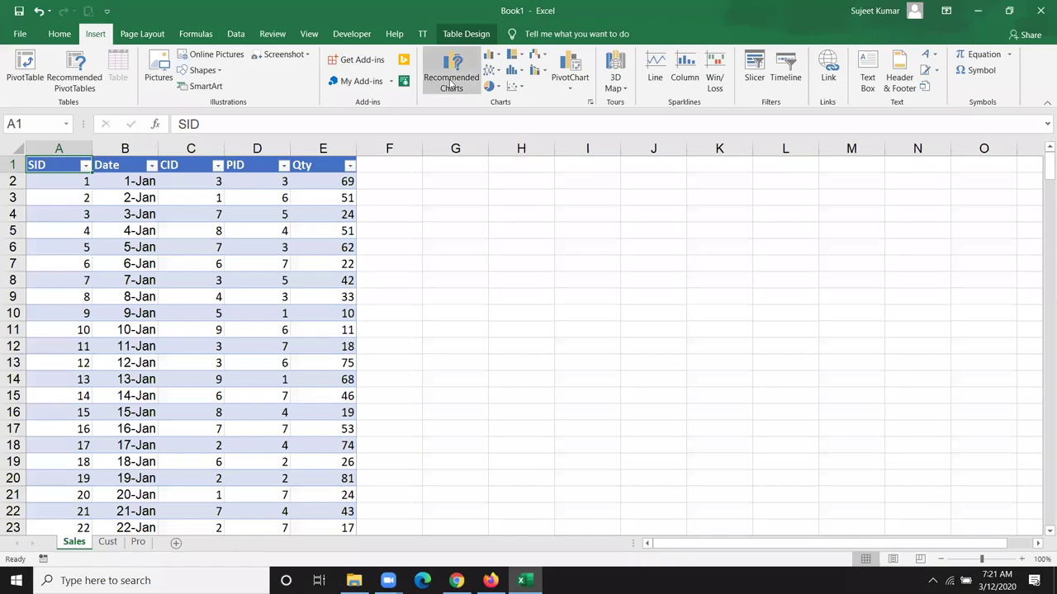
# Select cell B4 on the Sales sheet and open the New workbook templates page
pyautogui.click(125, 214)
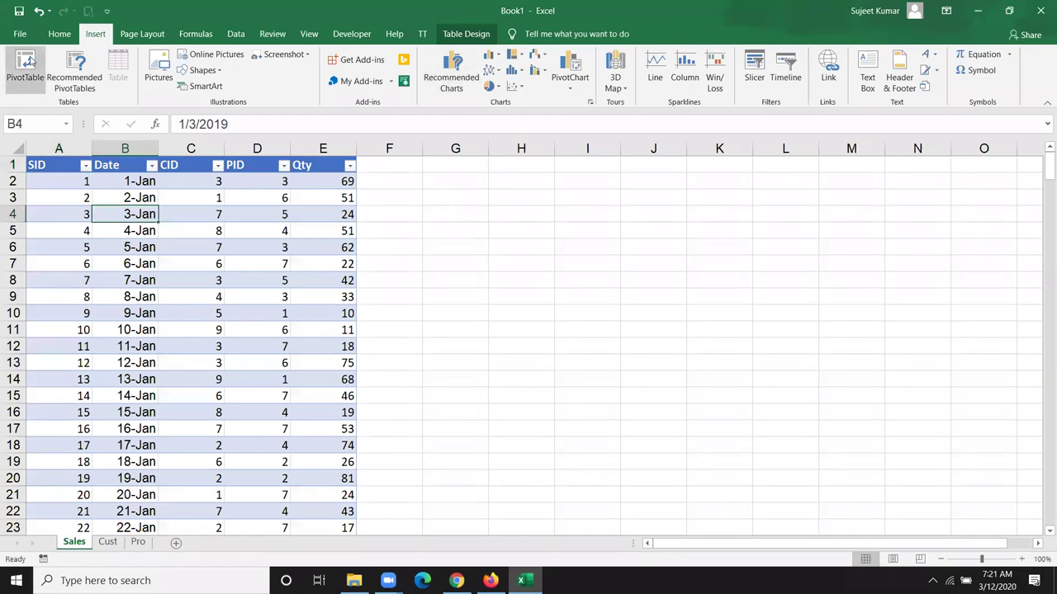
pyautogui.click(20, 33)
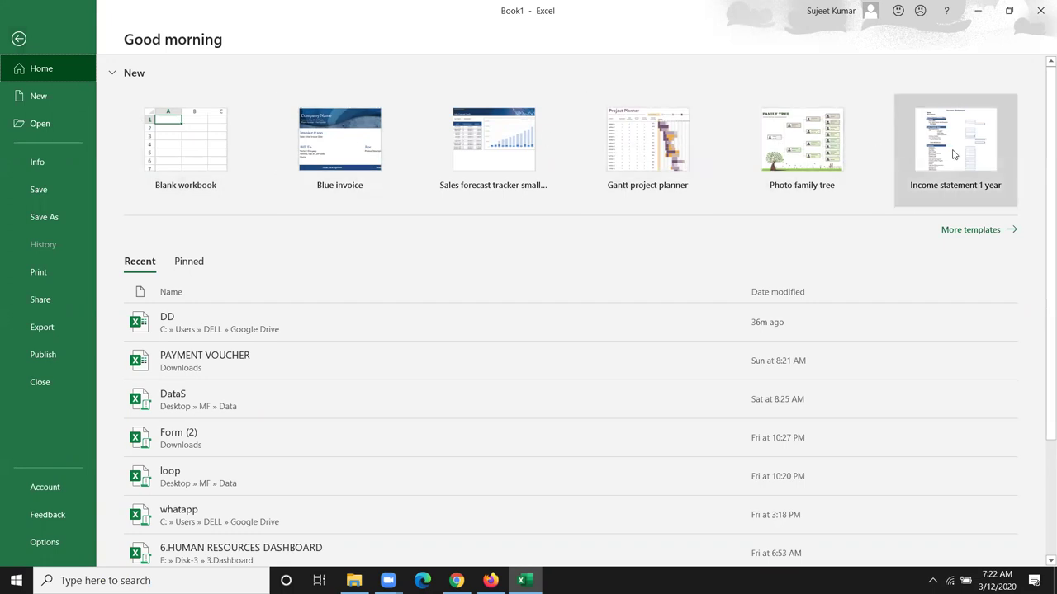
pyautogui.click(65, 99)
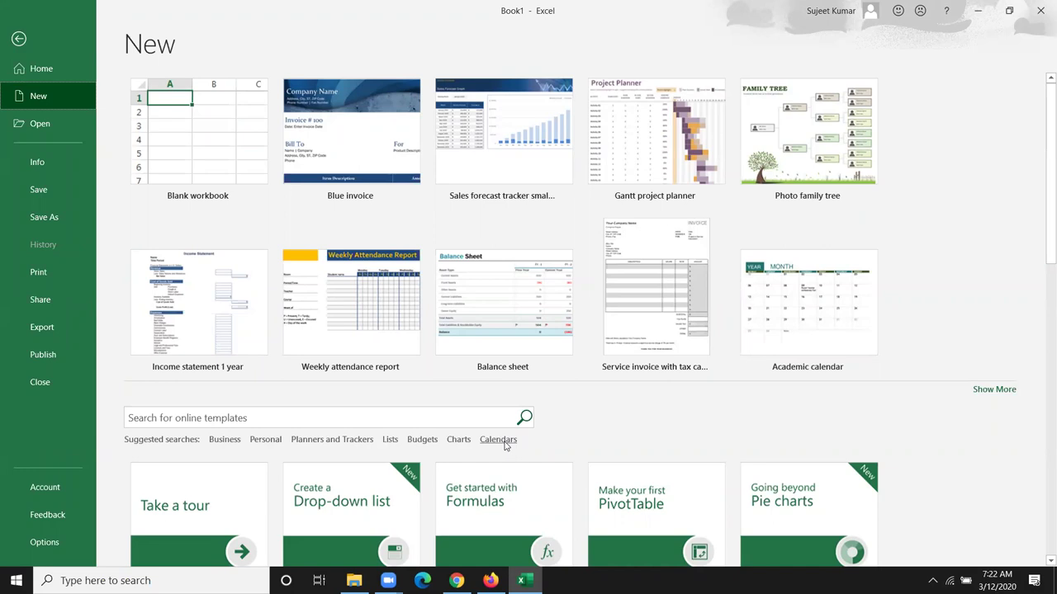
# Browse the Charts templates, then return via New to the Home start page
pyautogui.click(458, 440)
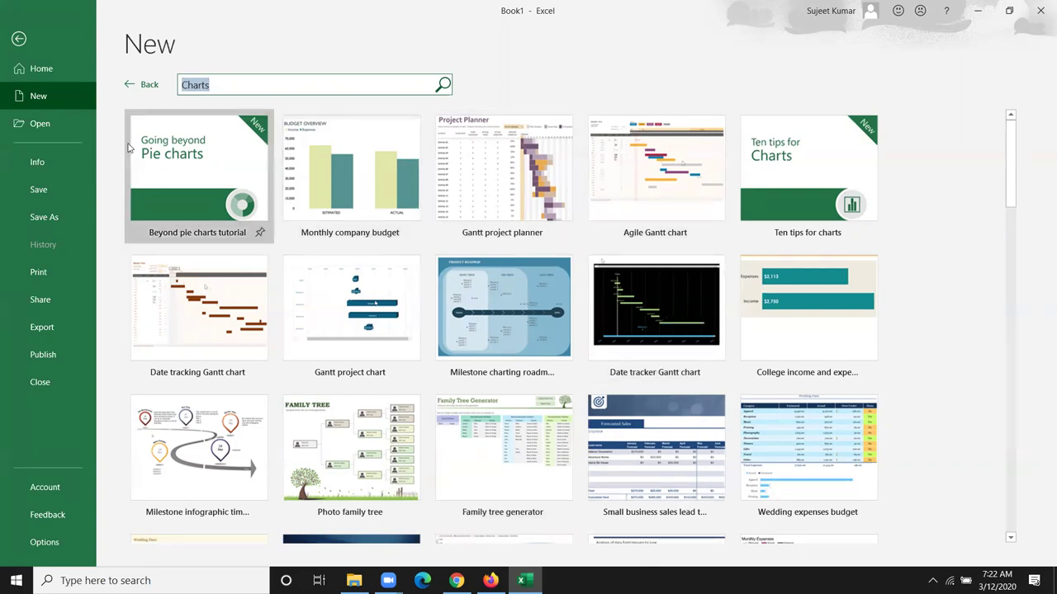
pyautogui.click(44, 96)
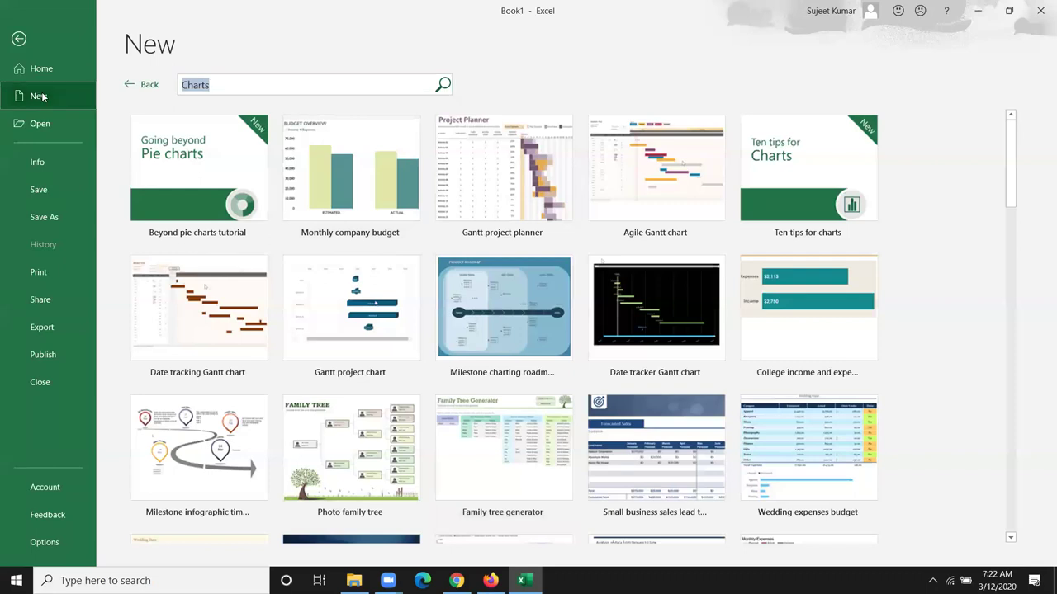
pyautogui.click(46, 77)
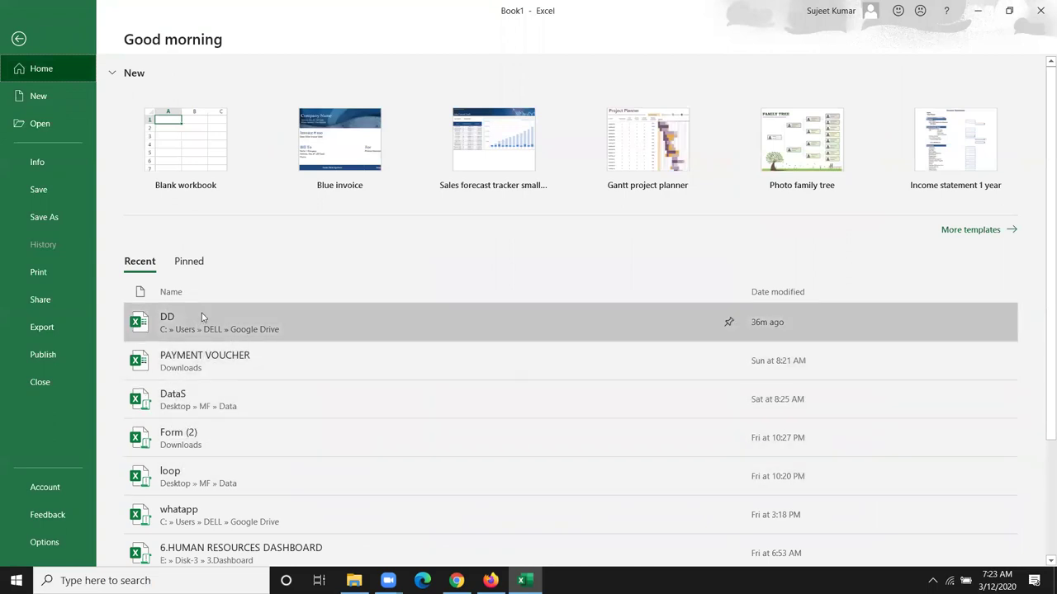
# Pin the DD and DataS workbooks in the recent list, then try opening loop
pyautogui.click(192, 263)
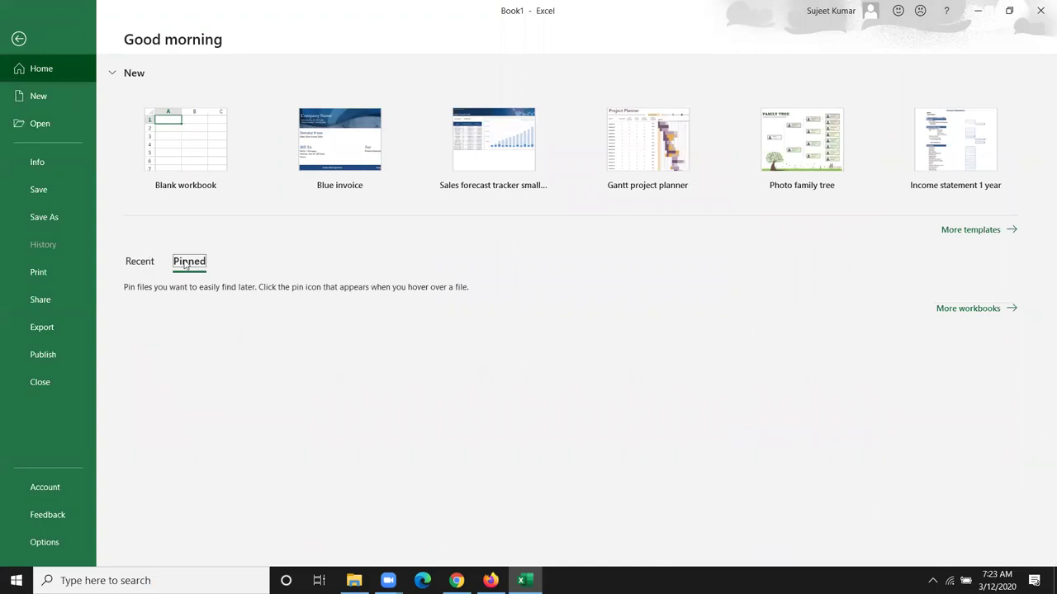
pyautogui.click(136, 262)
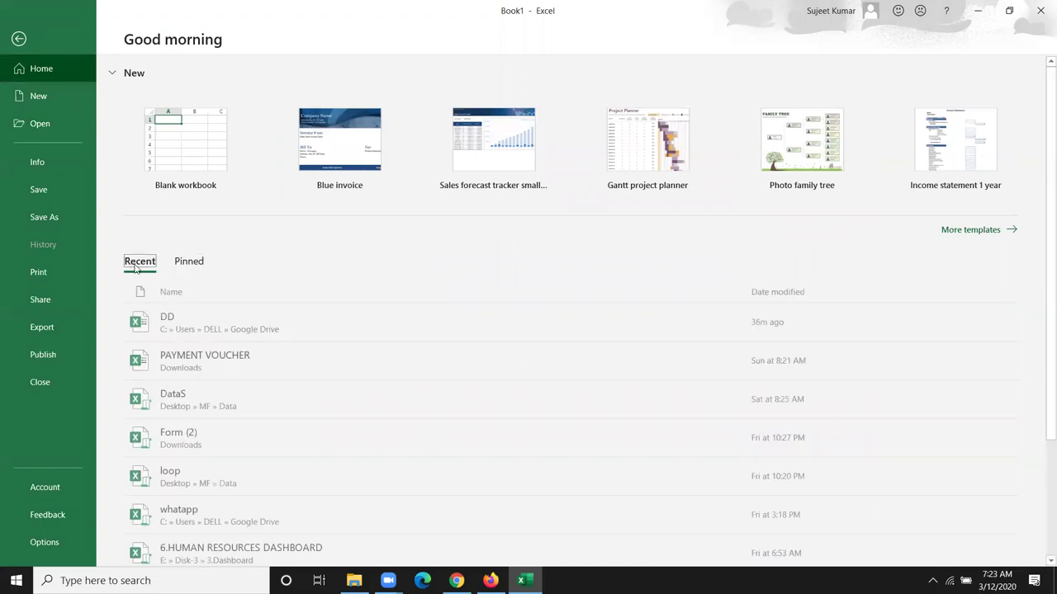
pyautogui.moveTo(728, 326)
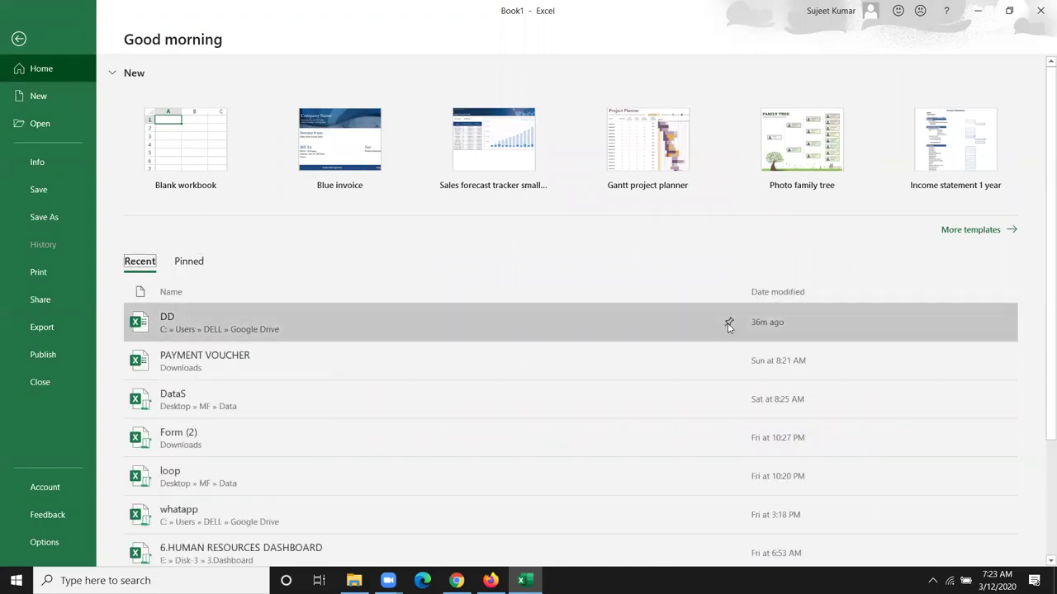
pyautogui.click(727, 324)
pyautogui.scroll(-2, 722, 338)
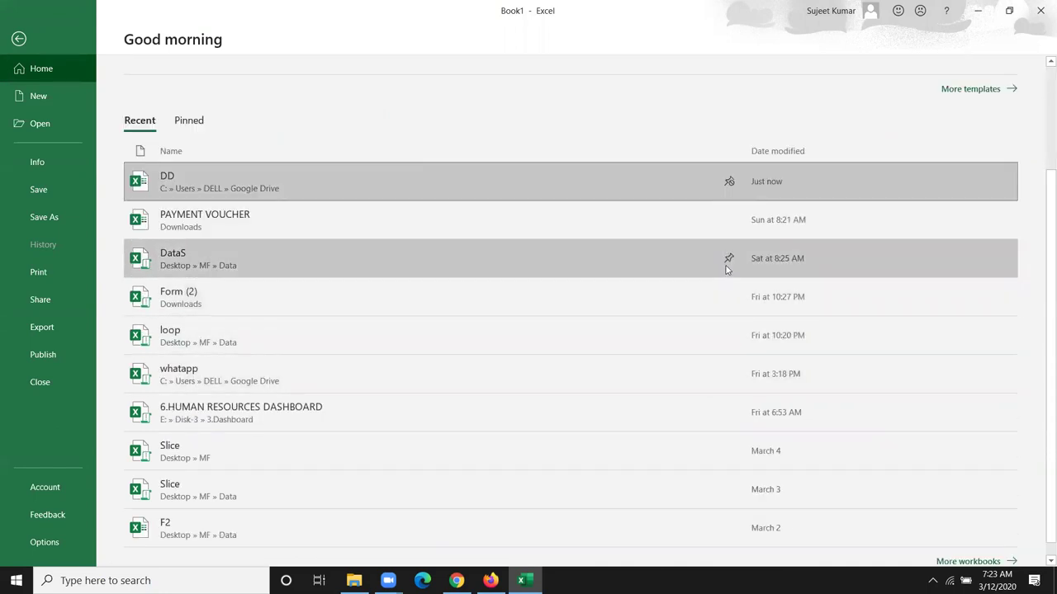
pyautogui.click(727, 260)
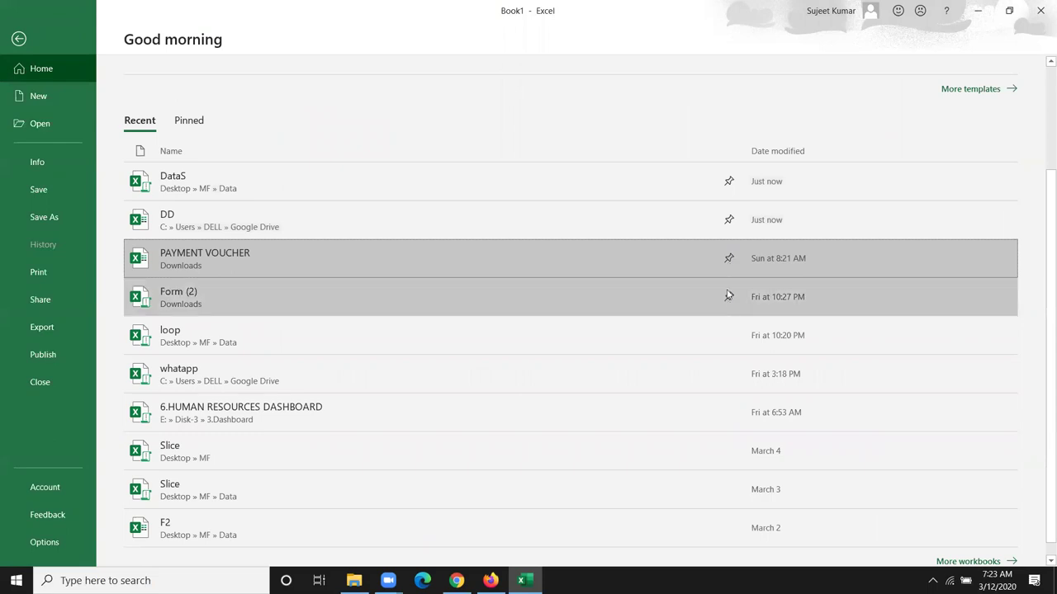
pyautogui.click(723, 354)
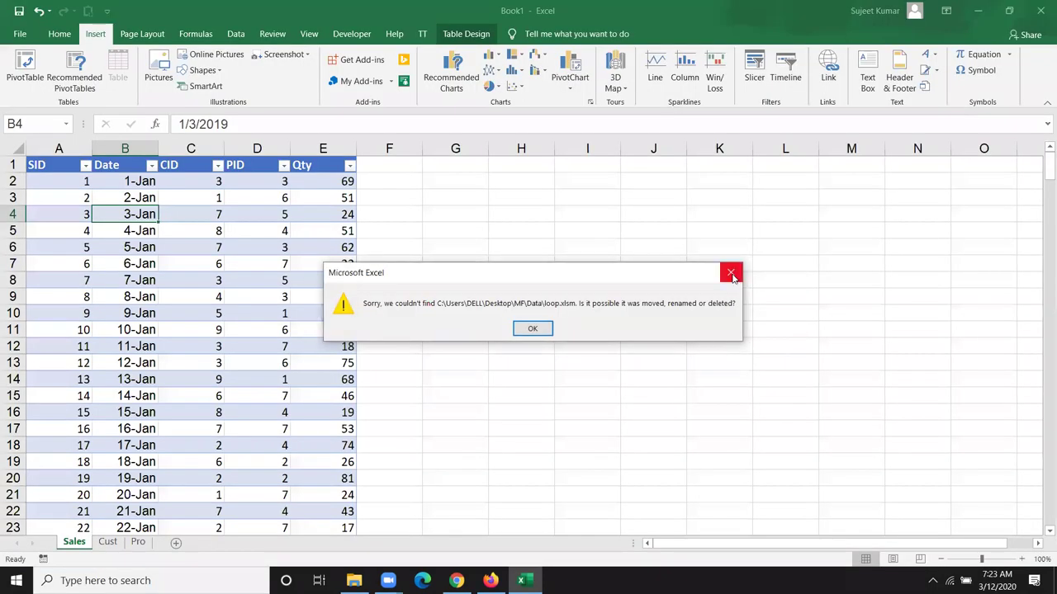
# Dismiss the loop.xlsm not-found error and go back to the File start page
pyautogui.click(731, 273)
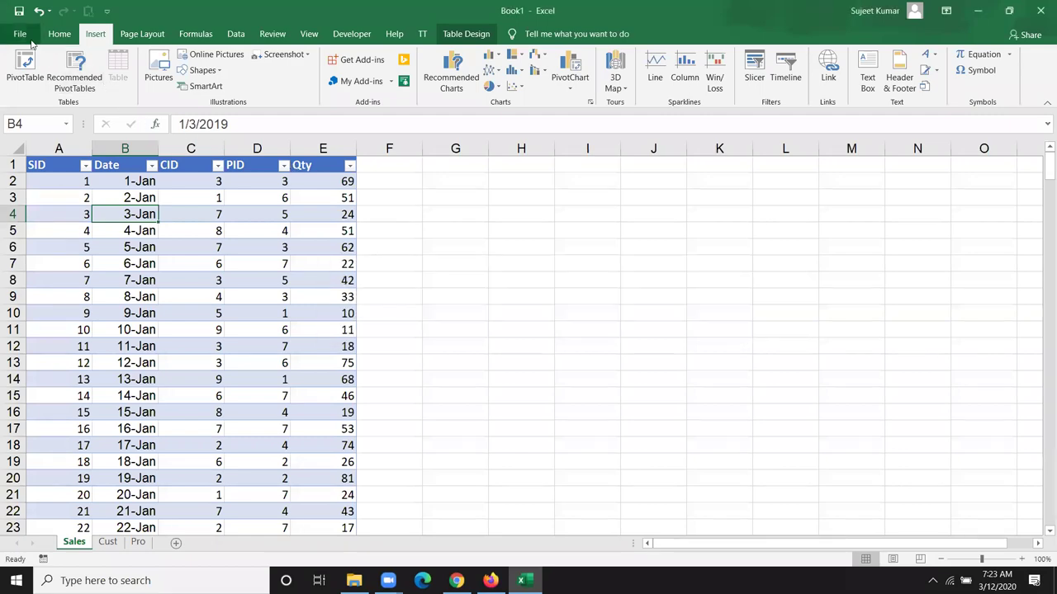
pyautogui.click(30, 39)
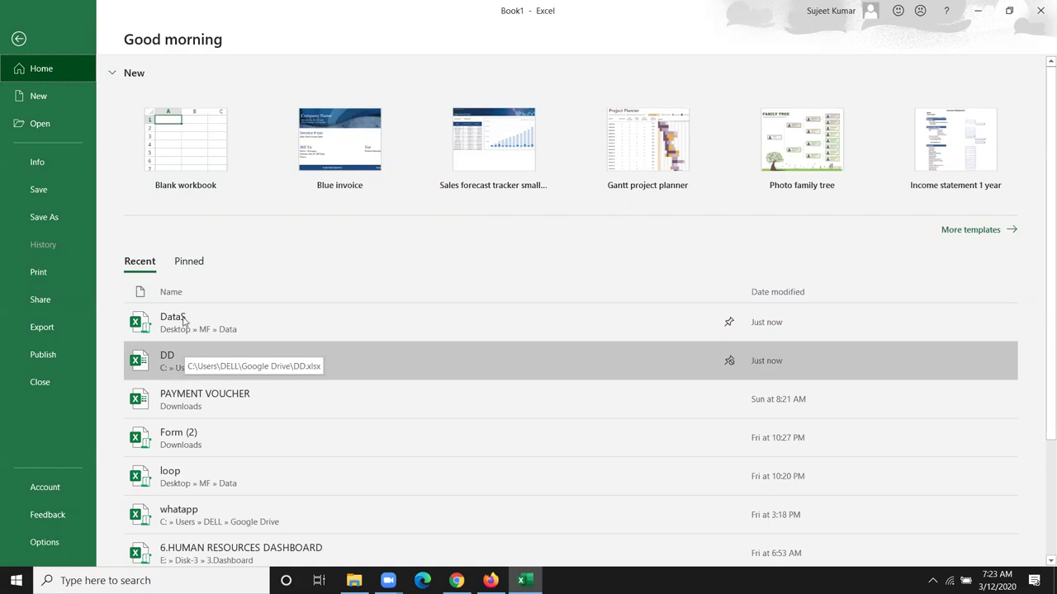
pyautogui.click(187, 264)
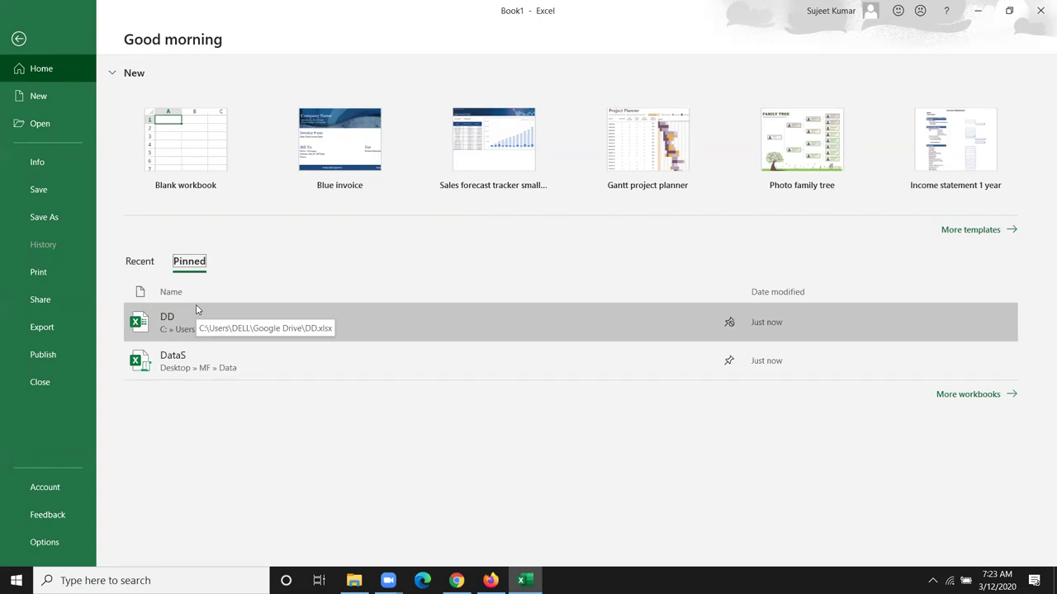
pyautogui.click(130, 262)
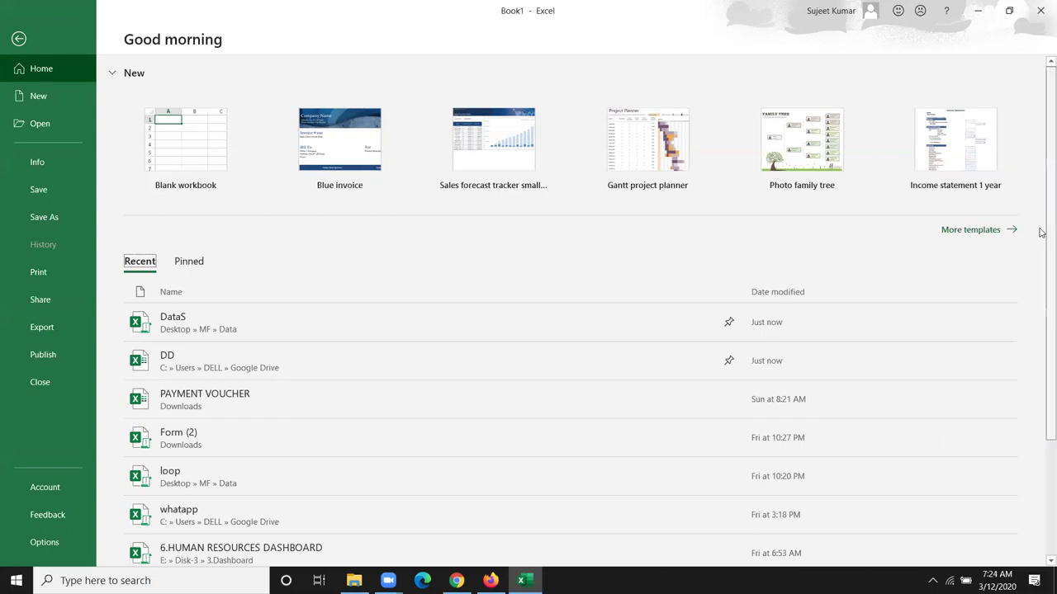
# Scroll through the recent workbooks list, then filter it to pinned workbooks only
pyautogui.scroll(-3, 1040, 233)
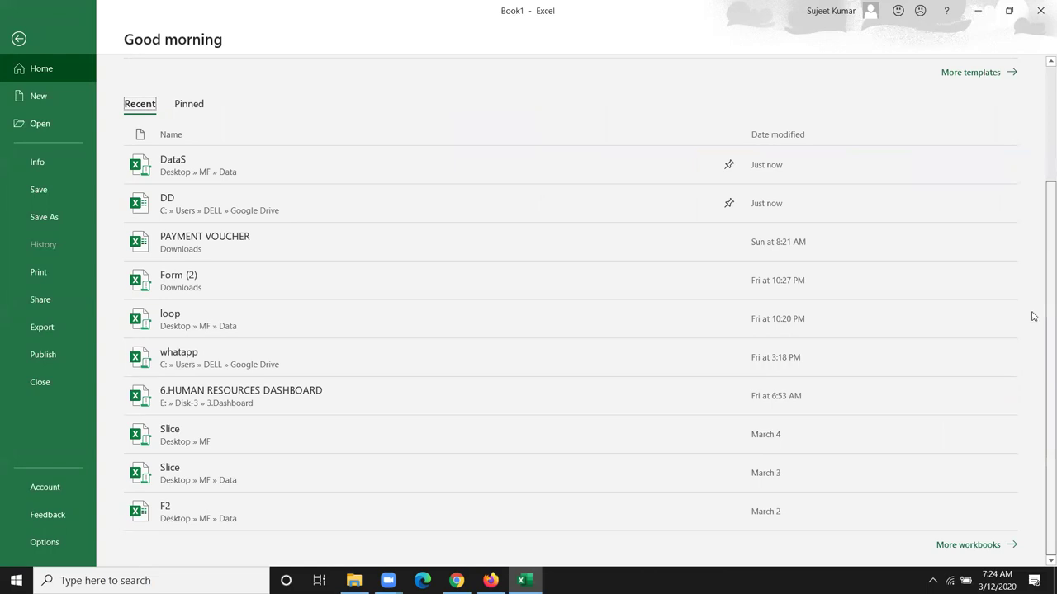
pyautogui.scroll(3, 1024, 227)
pyautogui.scroll(1, 1023, 225)
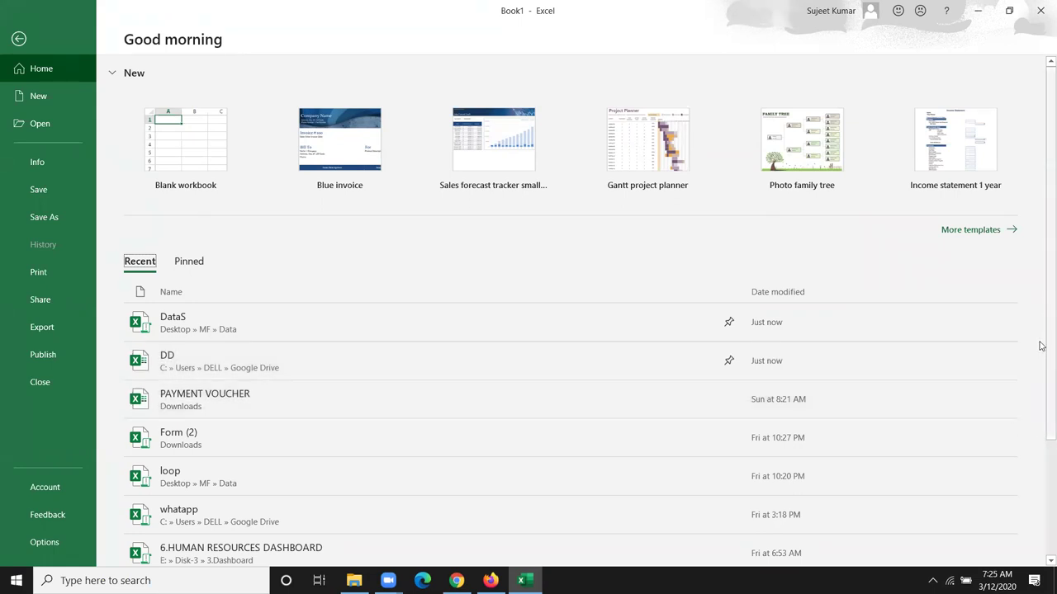
pyautogui.scroll(-3, 1038, 463)
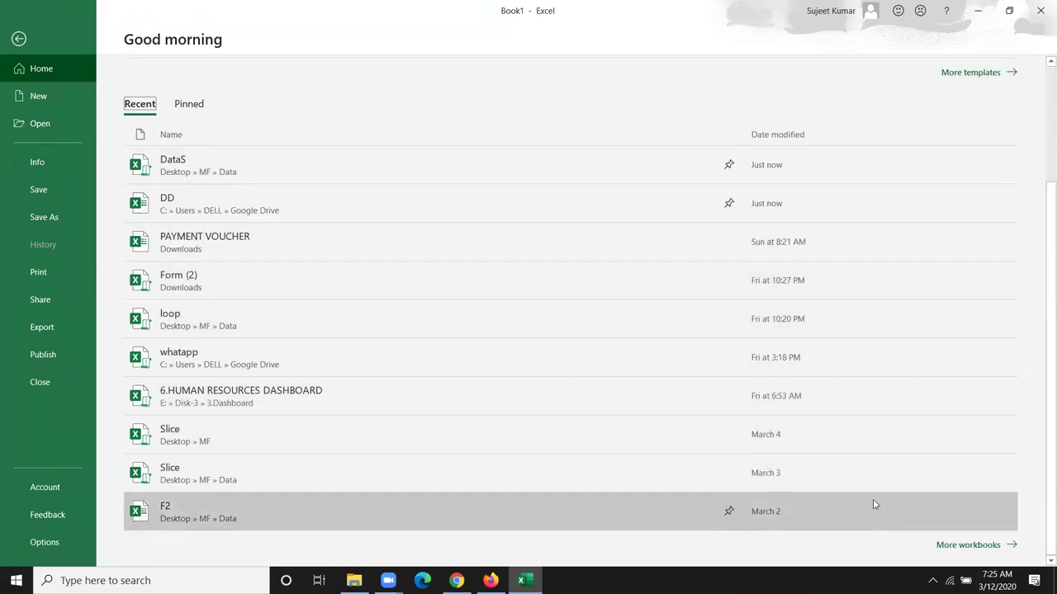
pyautogui.scroll(3, 1040, 136)
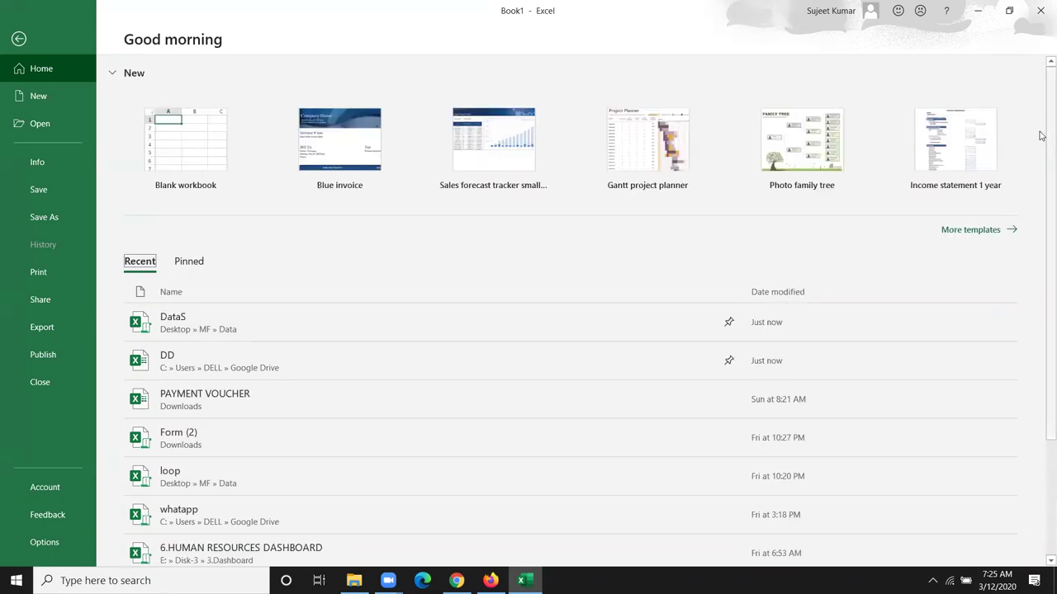
pyautogui.click(201, 262)
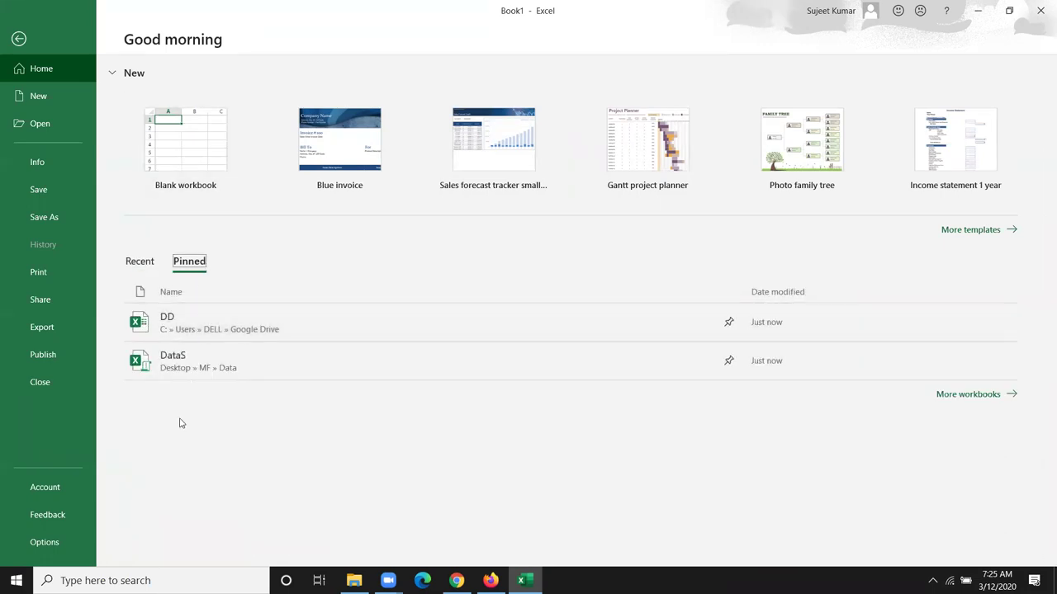
# Move through New and Home to the Open page with DD and DataS pinned
pyautogui.click(69, 108)
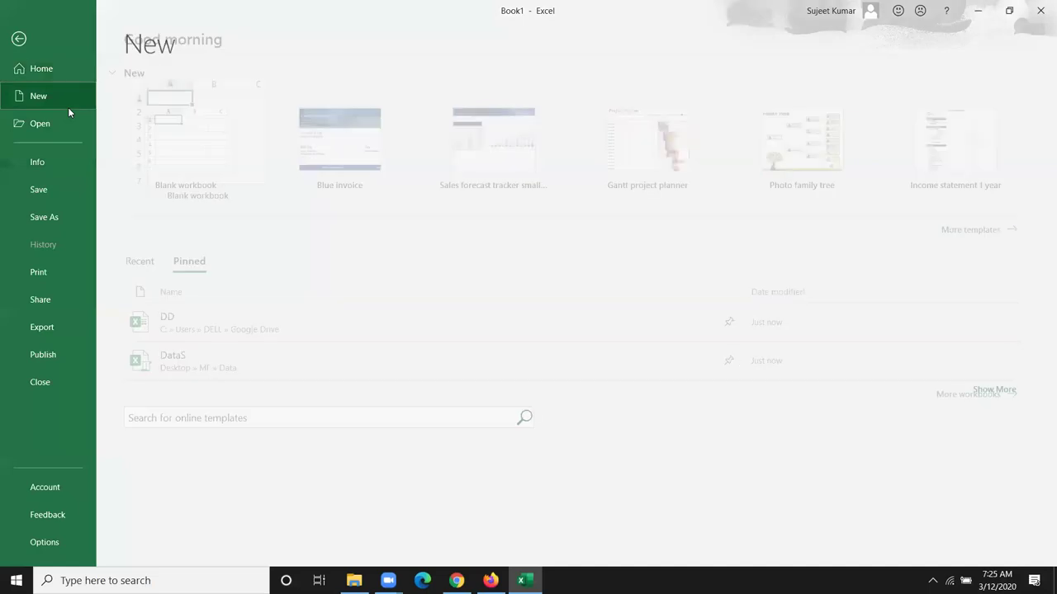
pyautogui.click(65, 79)
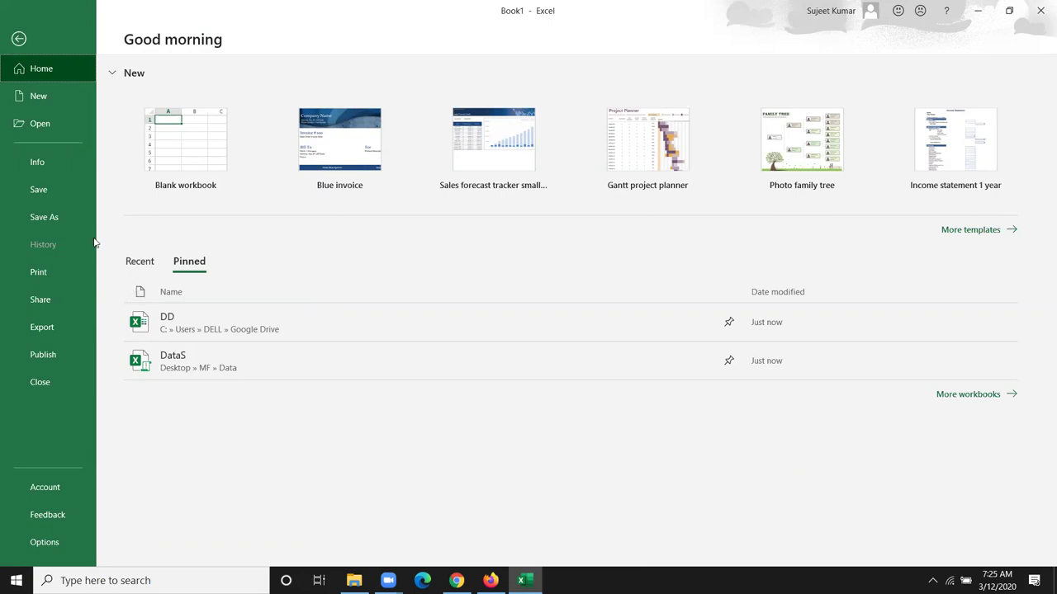
pyautogui.click(41, 104)
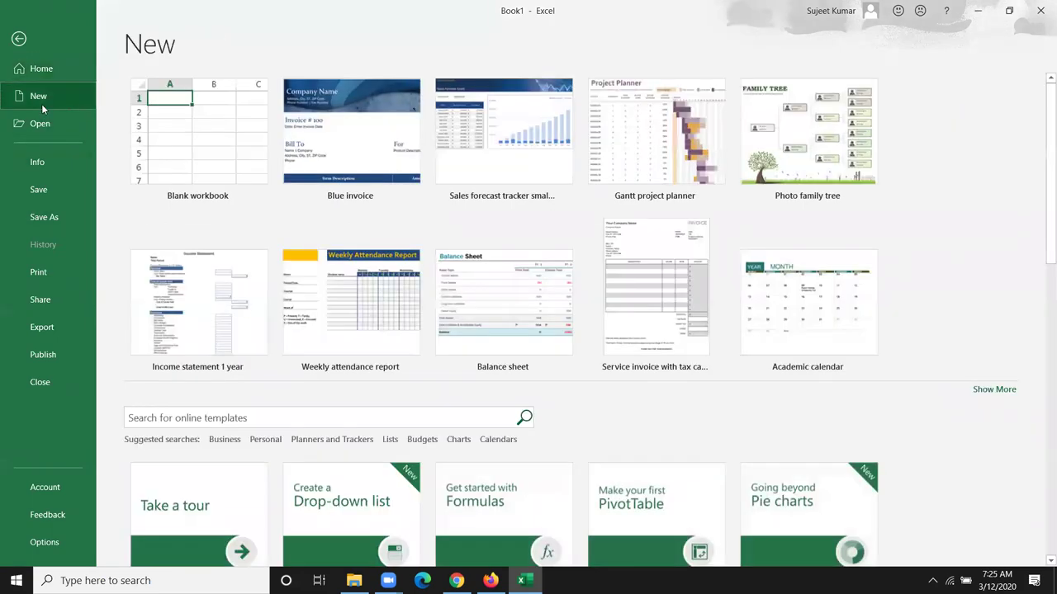
pyautogui.click(49, 123)
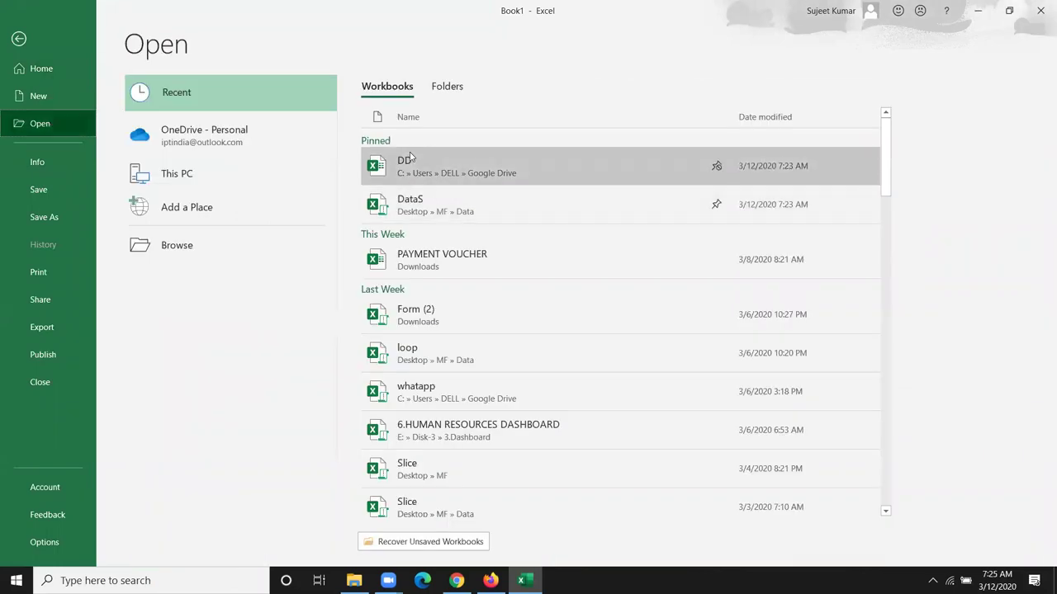
# Glance at recent Folders, switch back to Workbooks, then view Book1's Info page
pyautogui.click(454, 91)
pyautogui.click(385, 98)
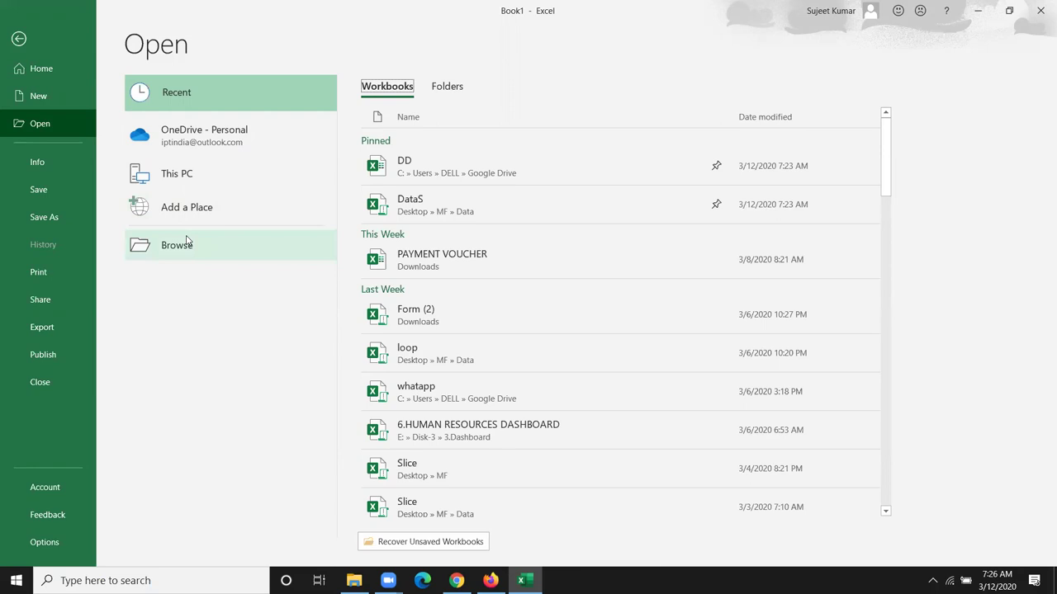
pyautogui.click(71, 164)
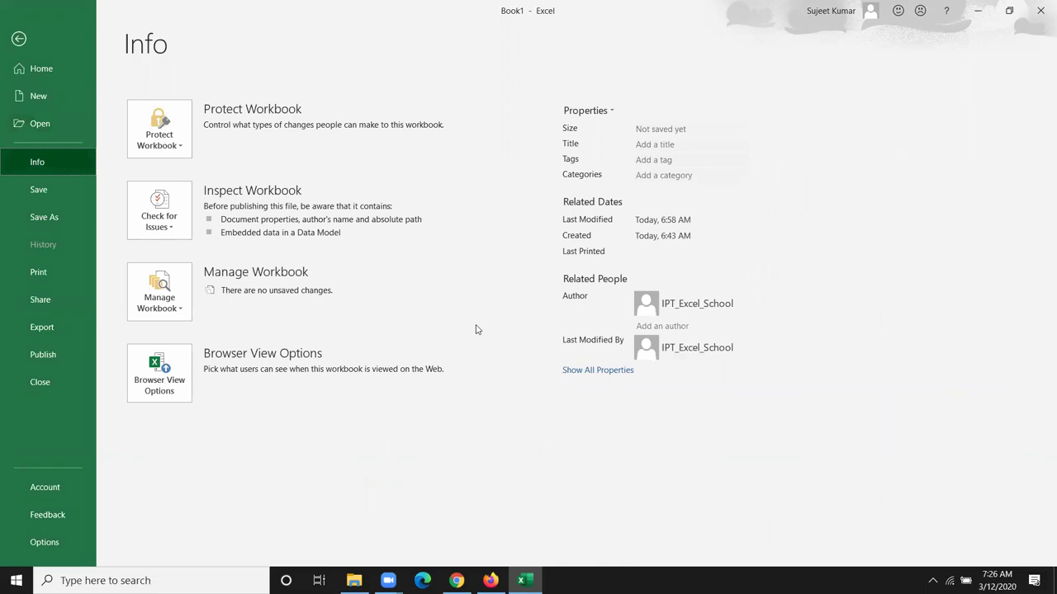
# Inspect the Protect Workbook and Check for Issues menus, then view the Save As locations
pyautogui.click(171, 154)
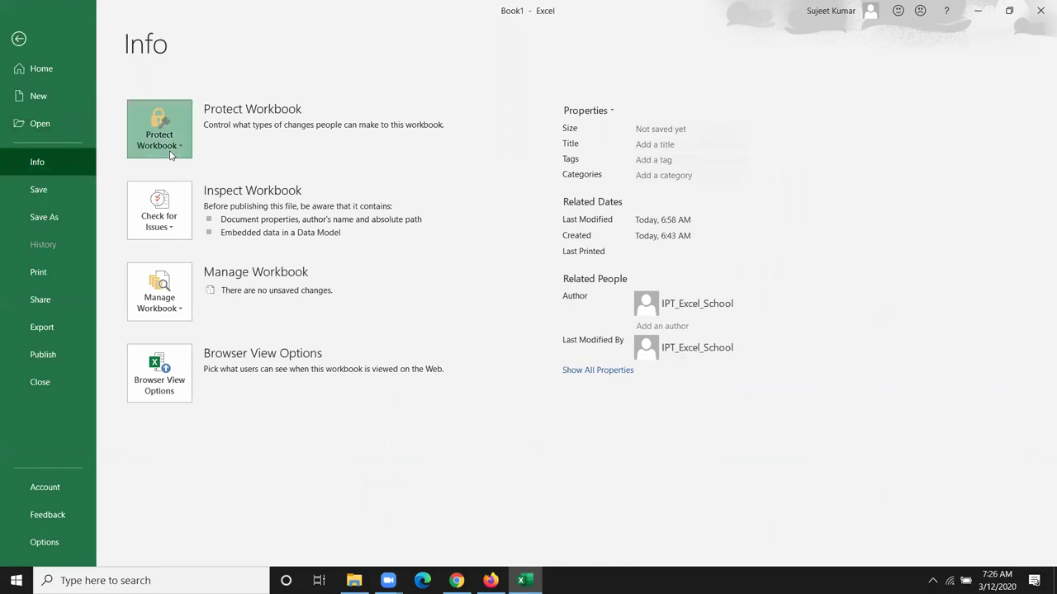
pyautogui.click(238, 148)
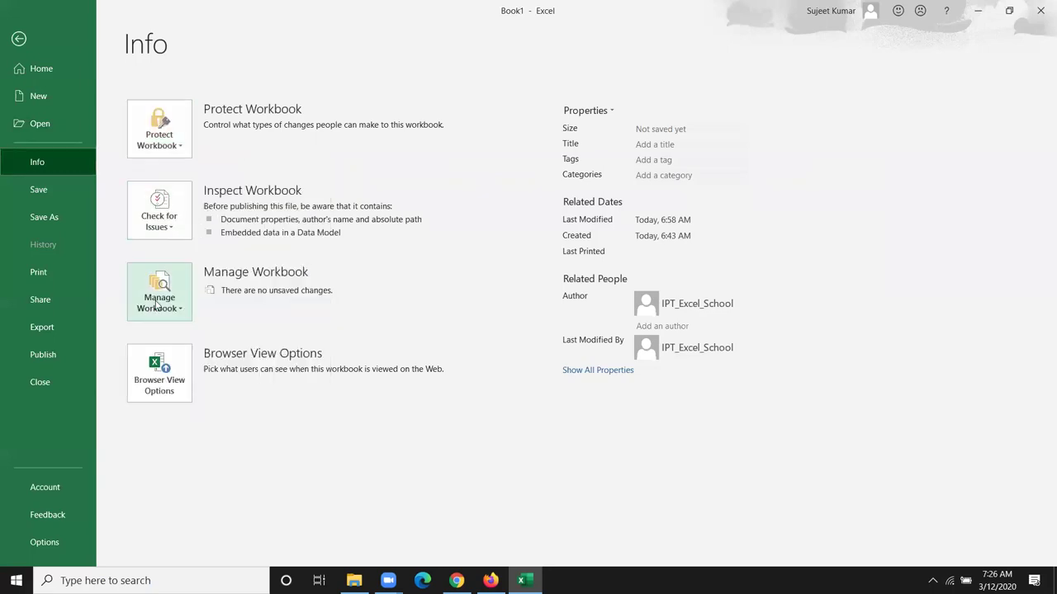
pyautogui.click(184, 229)
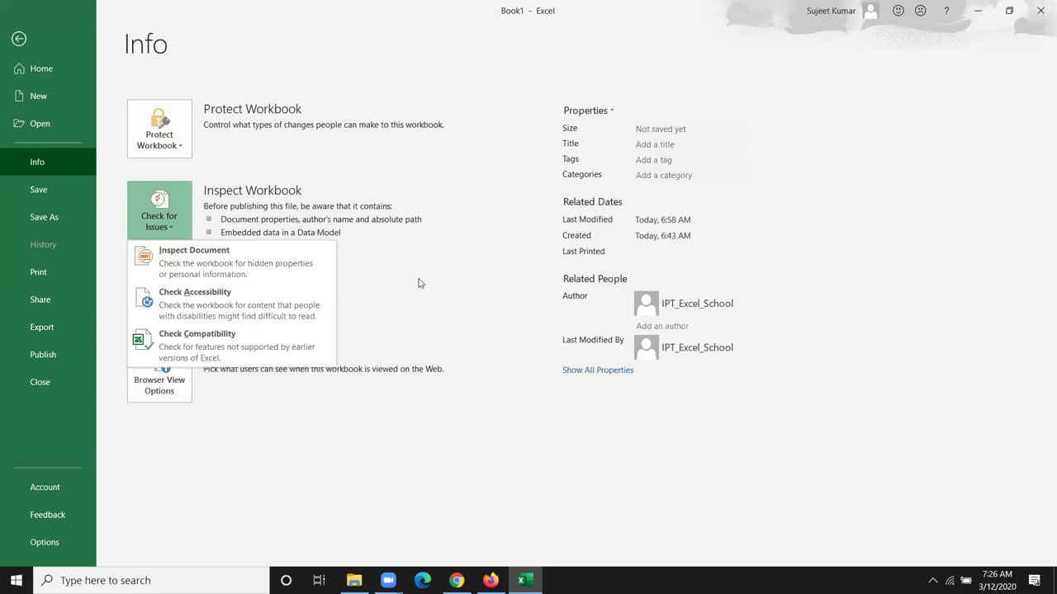
pyautogui.click(333, 483)
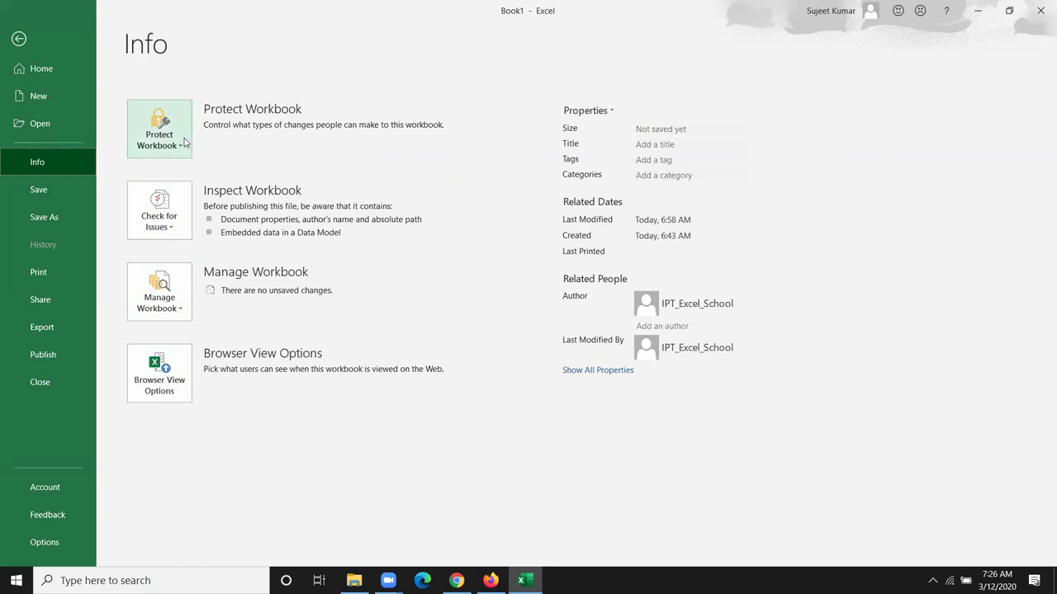
pyautogui.click(61, 187)
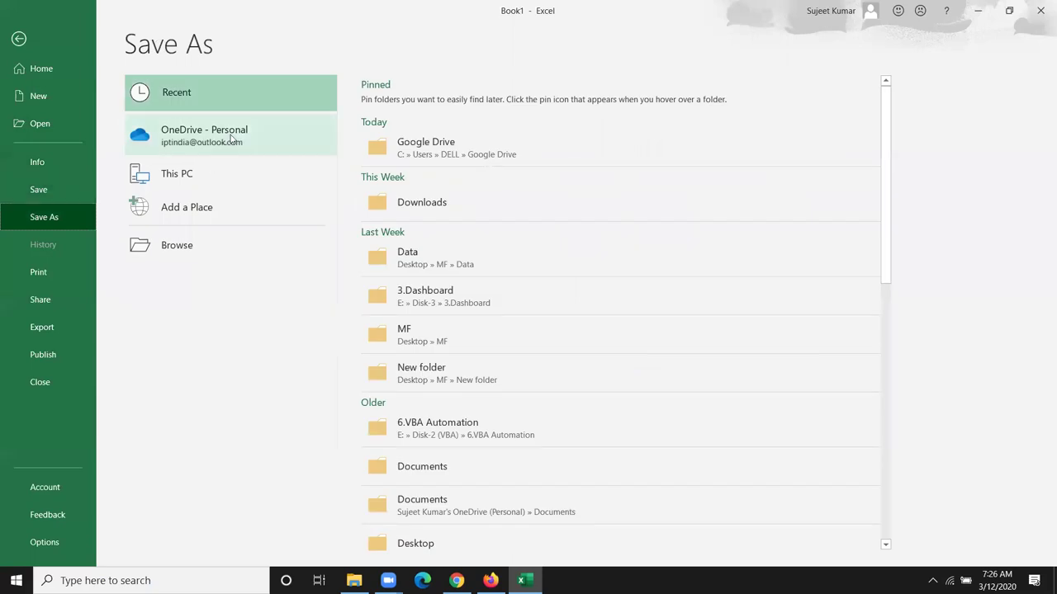
# Show the Print page previewing the SID, Date, CID, PID, Qty table as 8 pages
pyautogui.click(77, 272)
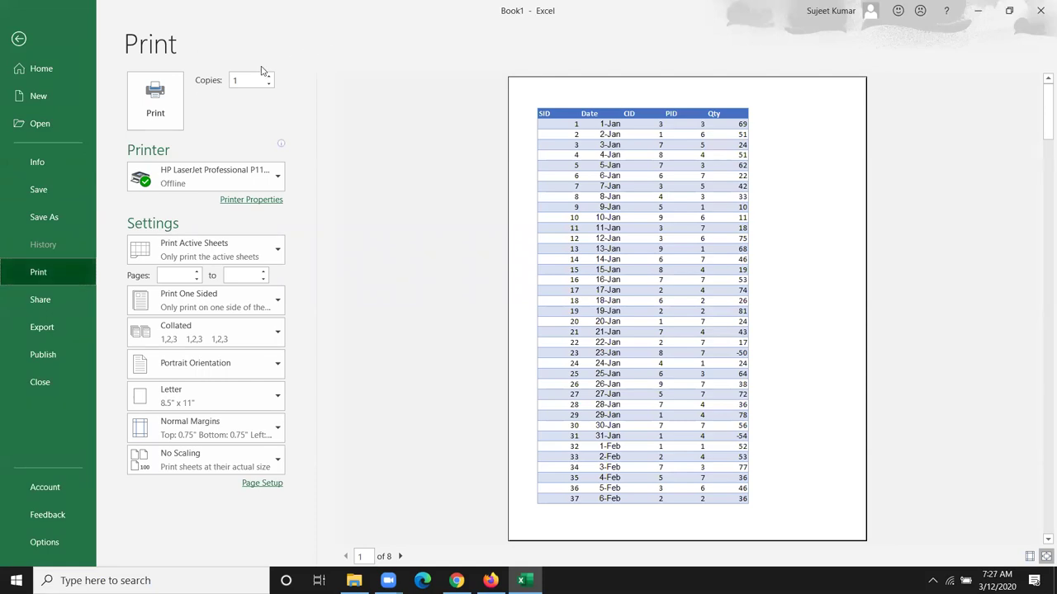
# Look over the print-what and one-/two-sided printing choices, leaving both unchanged
pyautogui.moveTo(276, 180)
pyautogui.click(271, 257)
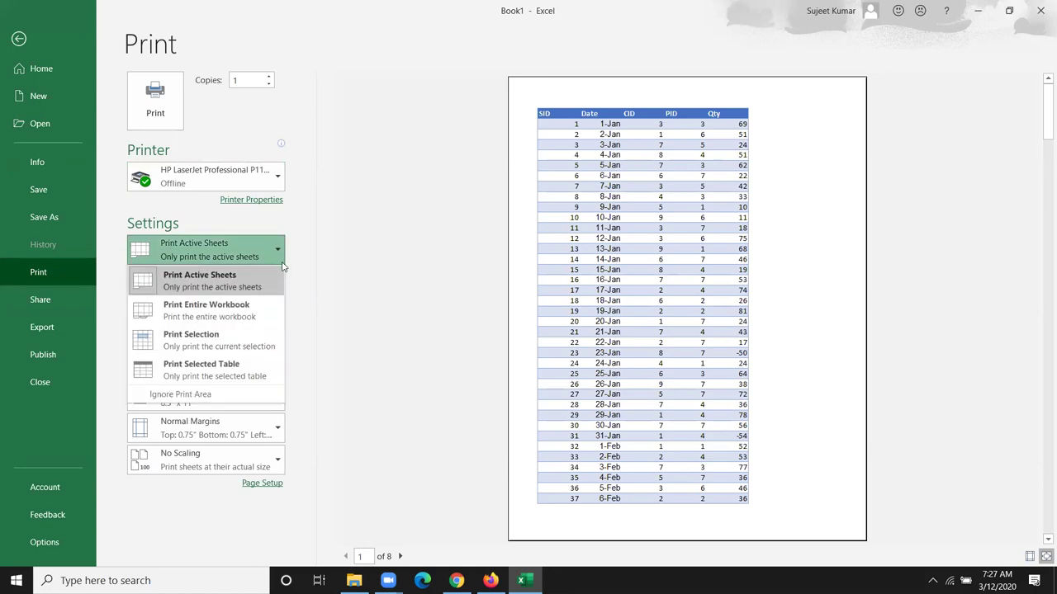
pyautogui.click(309, 273)
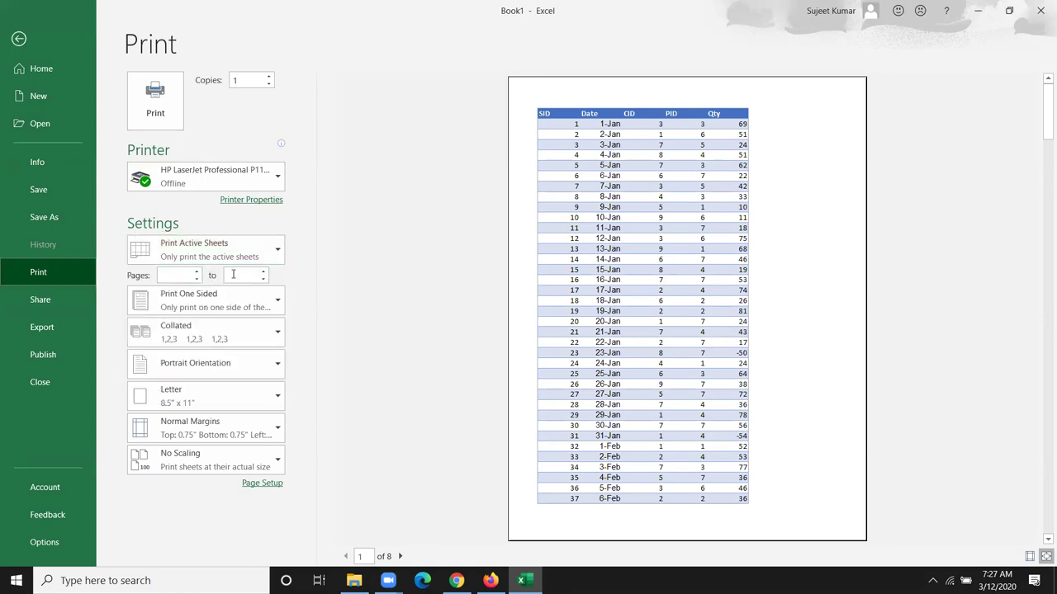
pyautogui.click(235, 297)
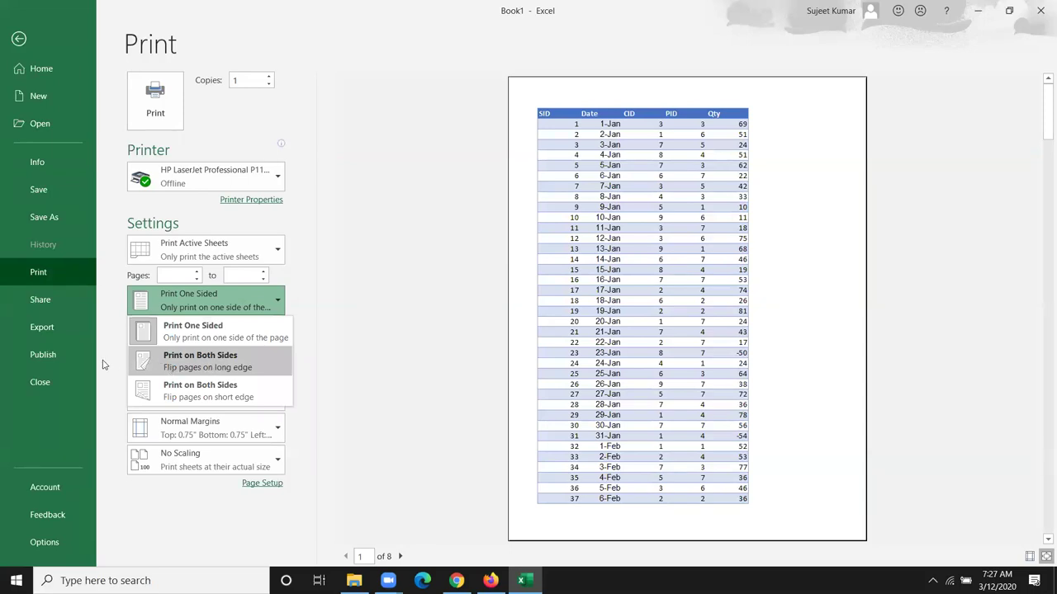
pyautogui.click(376, 343)
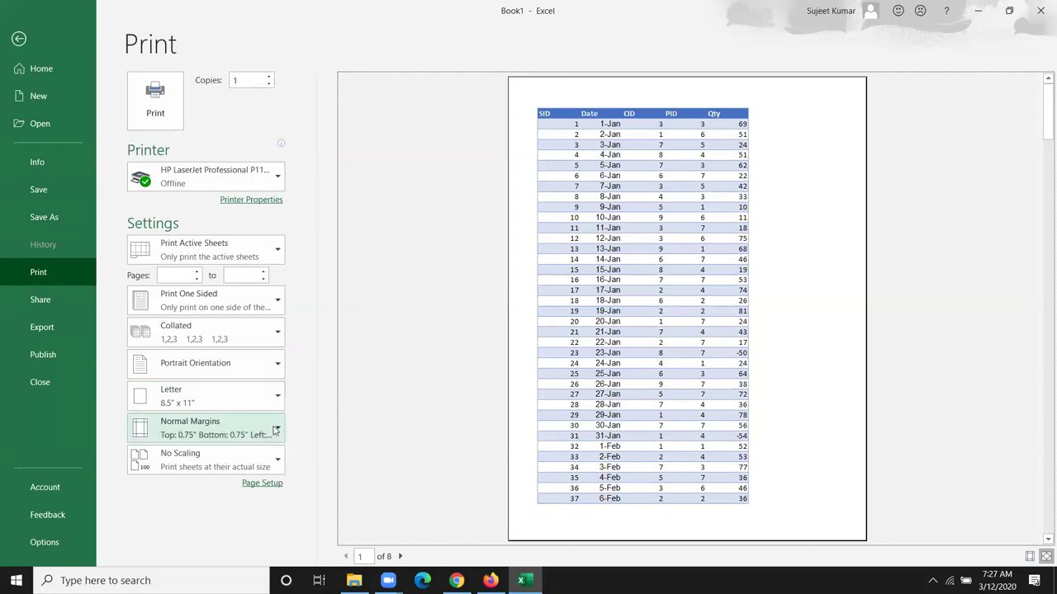
# Try Fit Sheet on One Page, restore No Scaling, and return to the worksheet
pyautogui.click(263, 465)
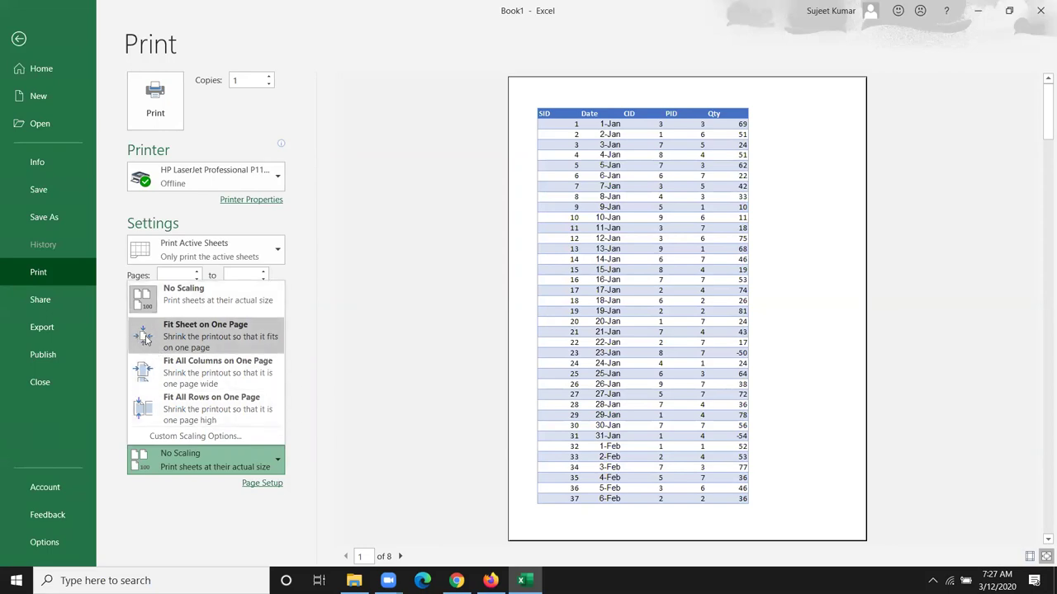
pyautogui.click(271, 339)
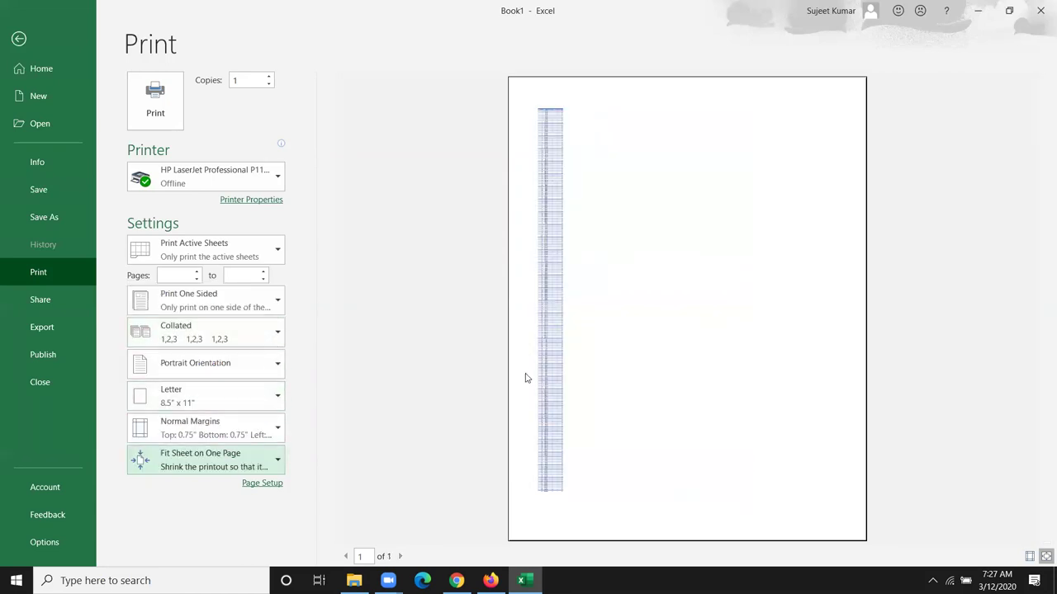
pyautogui.click(379, 408)
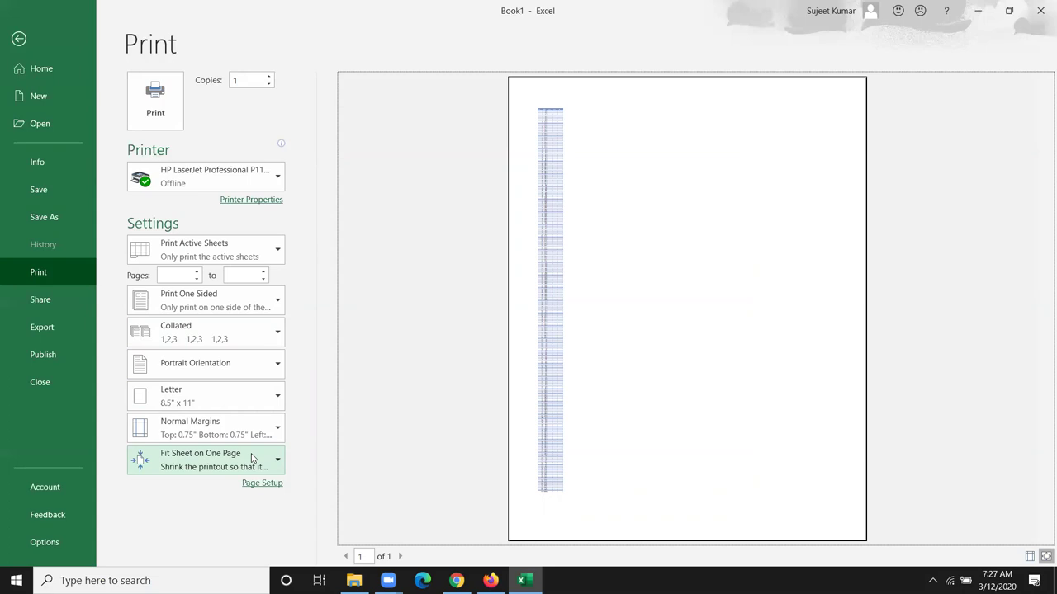
pyautogui.click(239, 474)
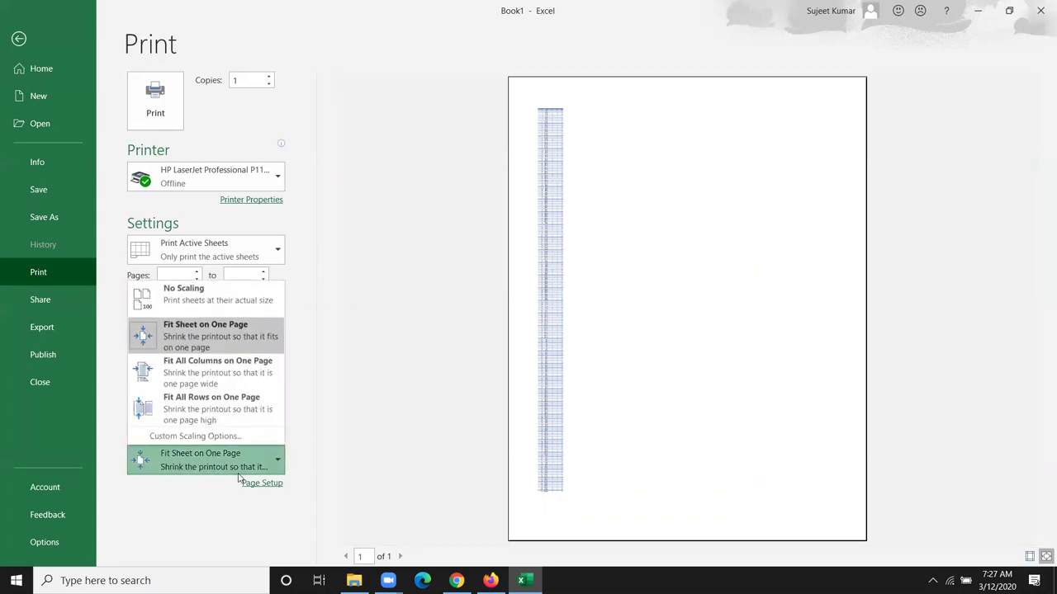
pyautogui.click(255, 294)
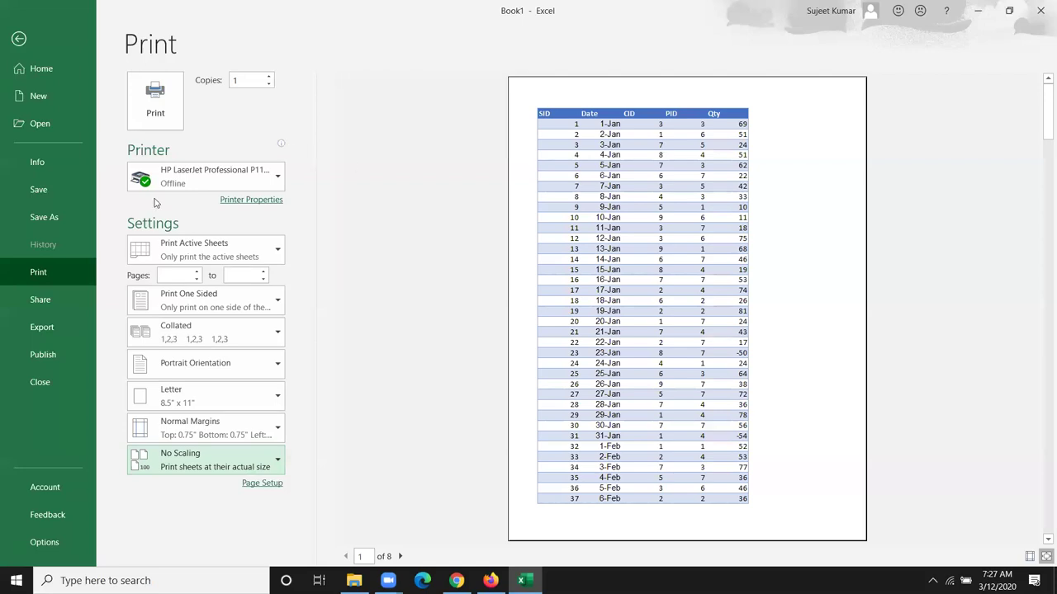
pyautogui.click(20, 39)
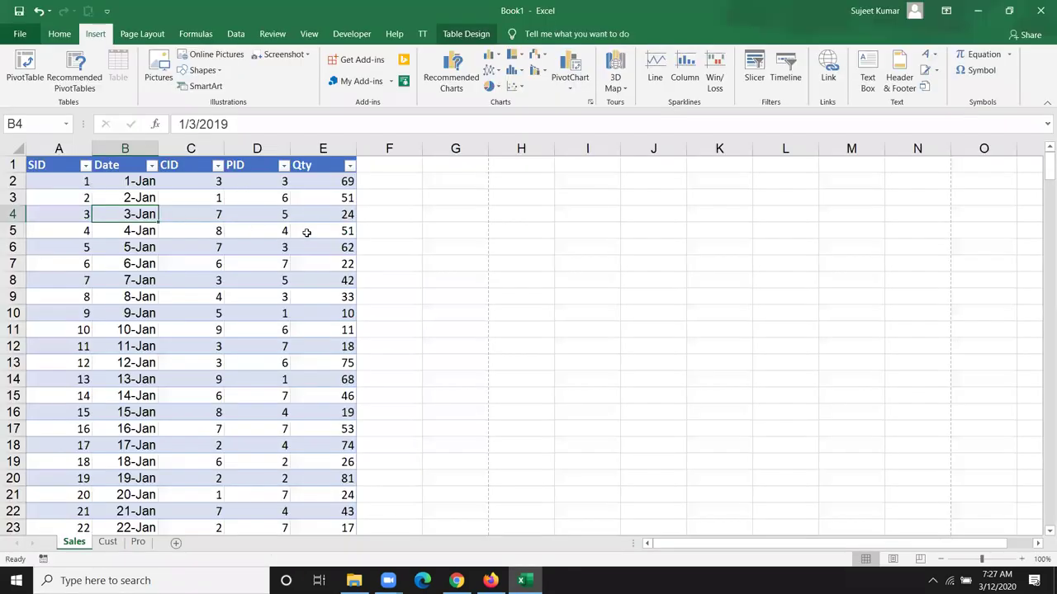
# Scale the Sales sheet printout to 1 page wide, then go to the File start screen
pyautogui.click(542, 142)
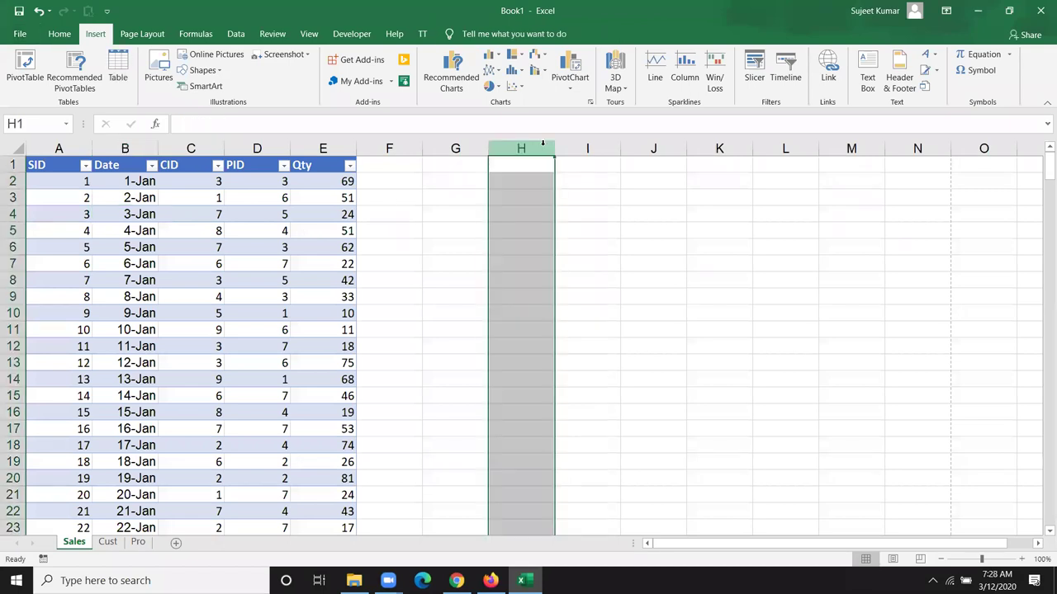
pyautogui.click(180, 36)
pyautogui.click(157, 34)
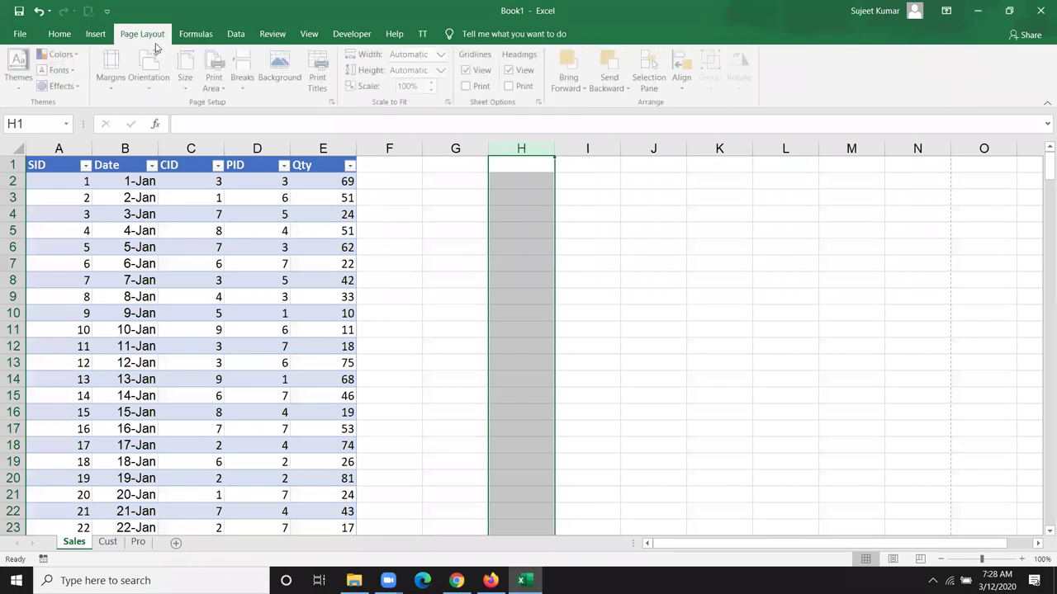
pyautogui.click(444, 54)
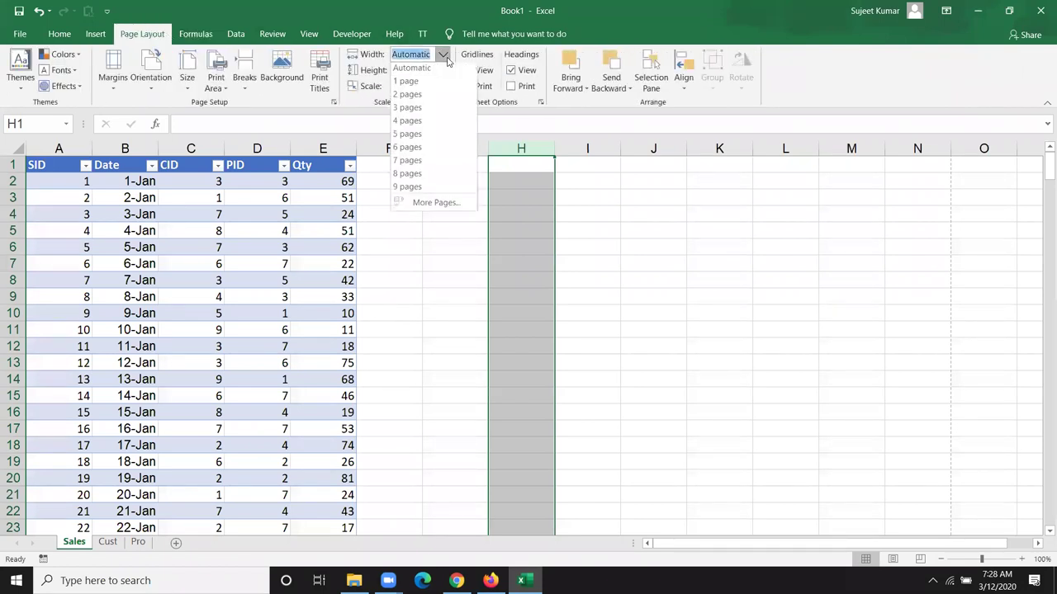
pyautogui.click(430, 84)
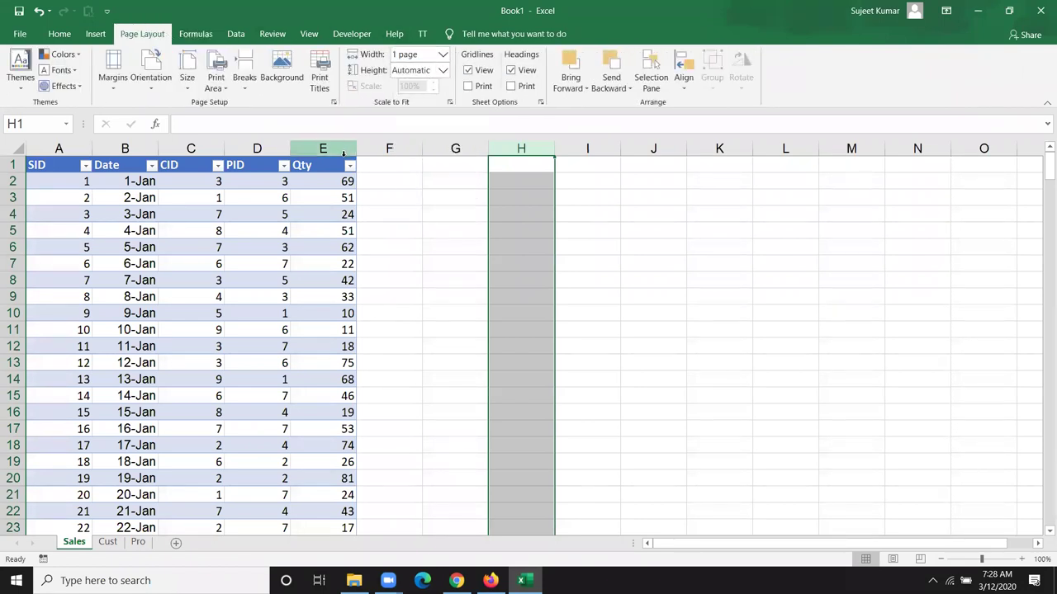
pyautogui.click(299, 217)
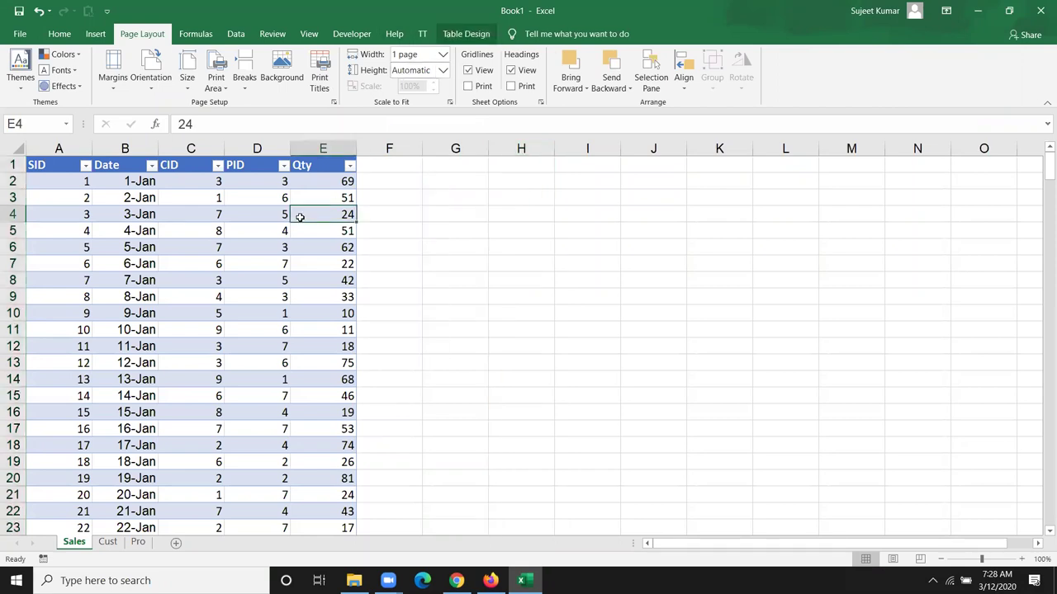
pyautogui.click(20, 34)
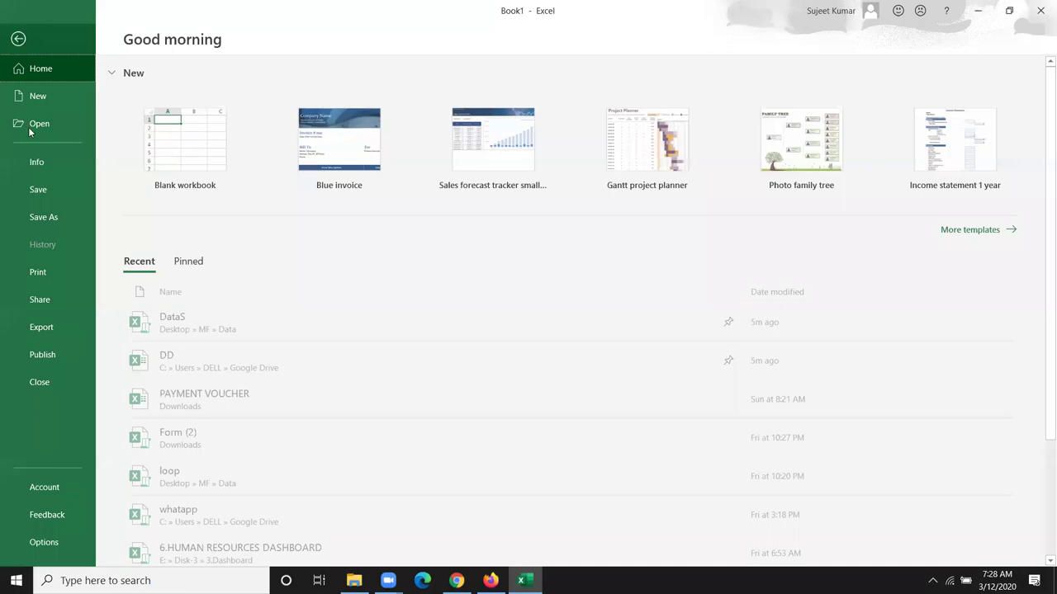
# Check that Print scaling reads Fit All Columns on One Page, then view the Share page
pyautogui.click(57, 270)
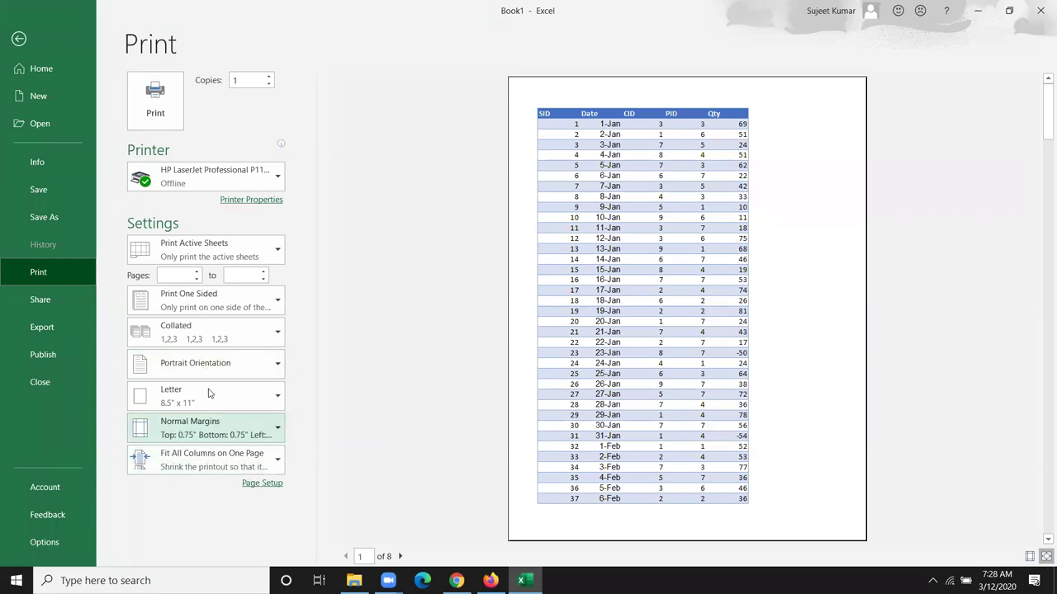
pyautogui.click(53, 301)
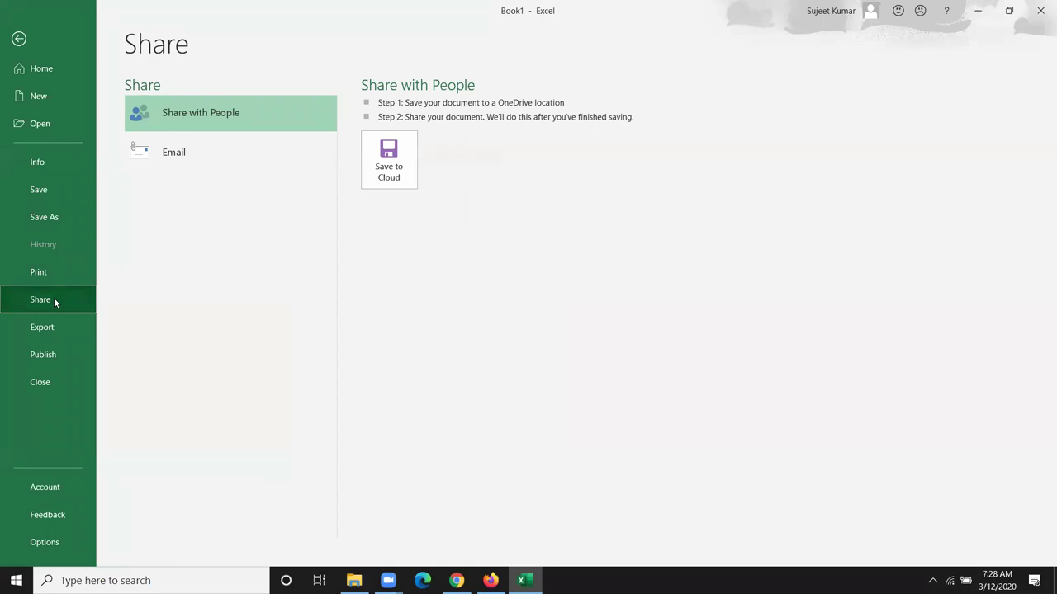
# Review Export and its Change File Type list, then view the Publish to Power BI page
pyautogui.click(51, 328)
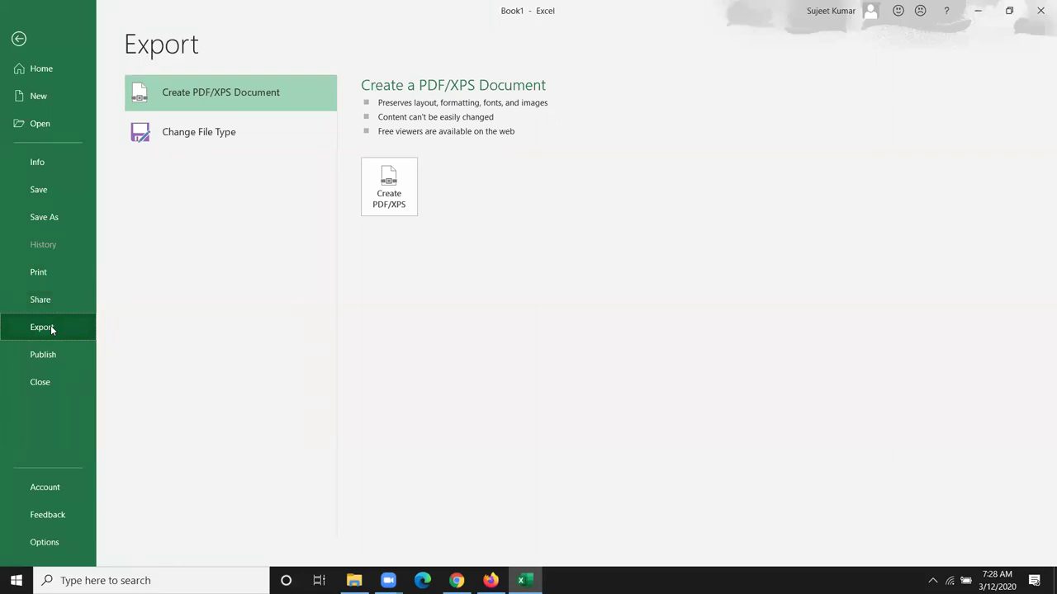
pyautogui.click(177, 146)
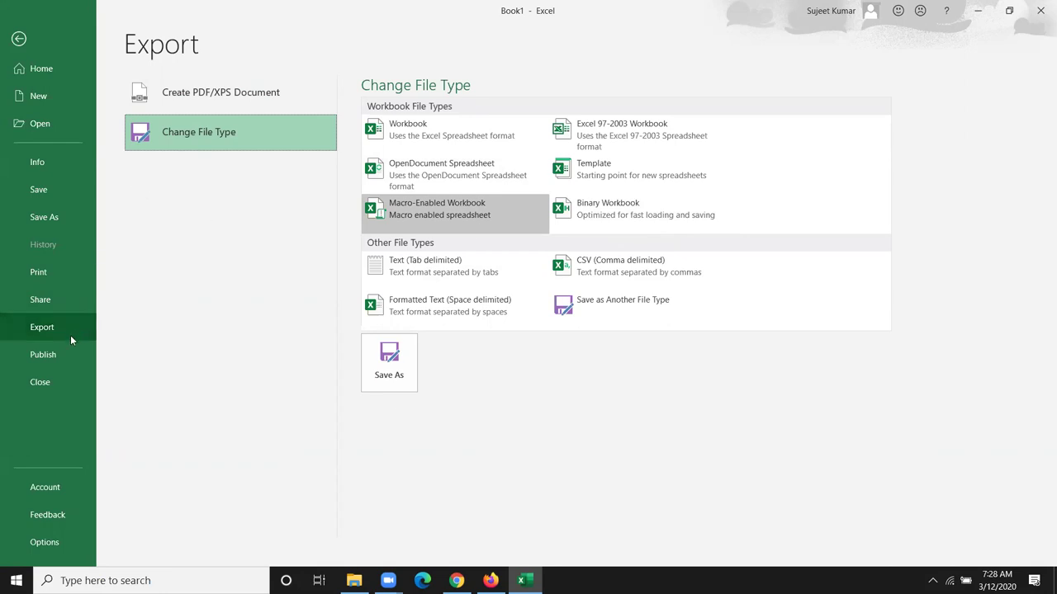
pyautogui.click(51, 361)
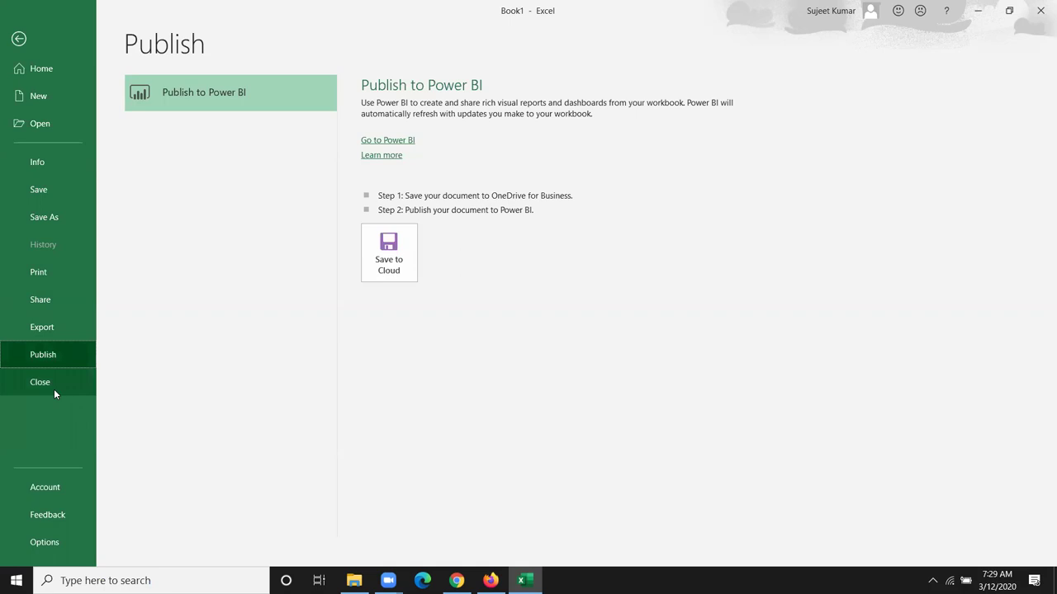
# View the Account page, dismiss an accidental Windows search, and go to the Feedback page
pyautogui.click(36, 483)
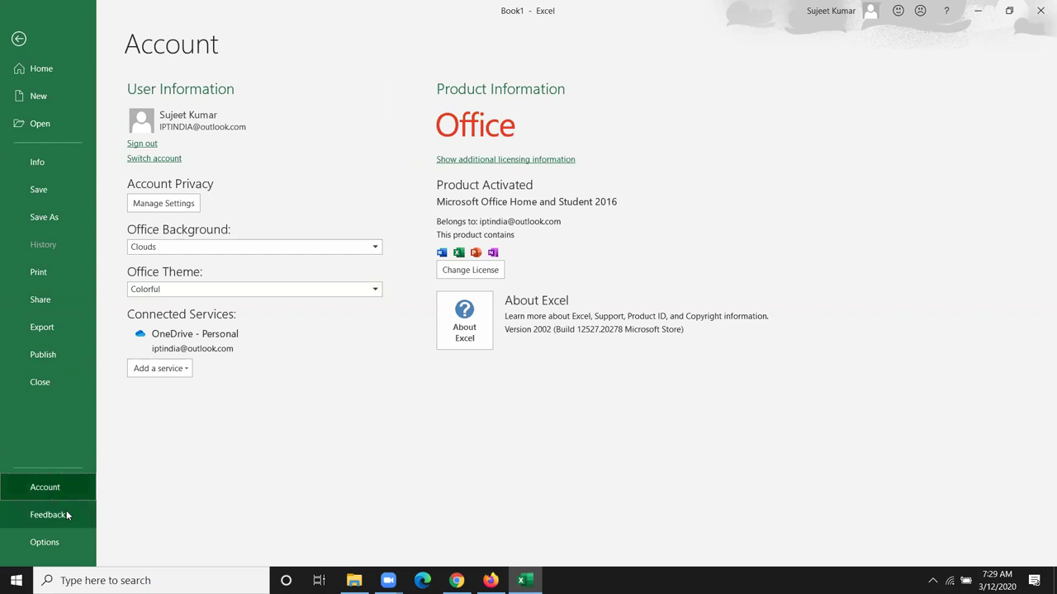
pyautogui.press('super')
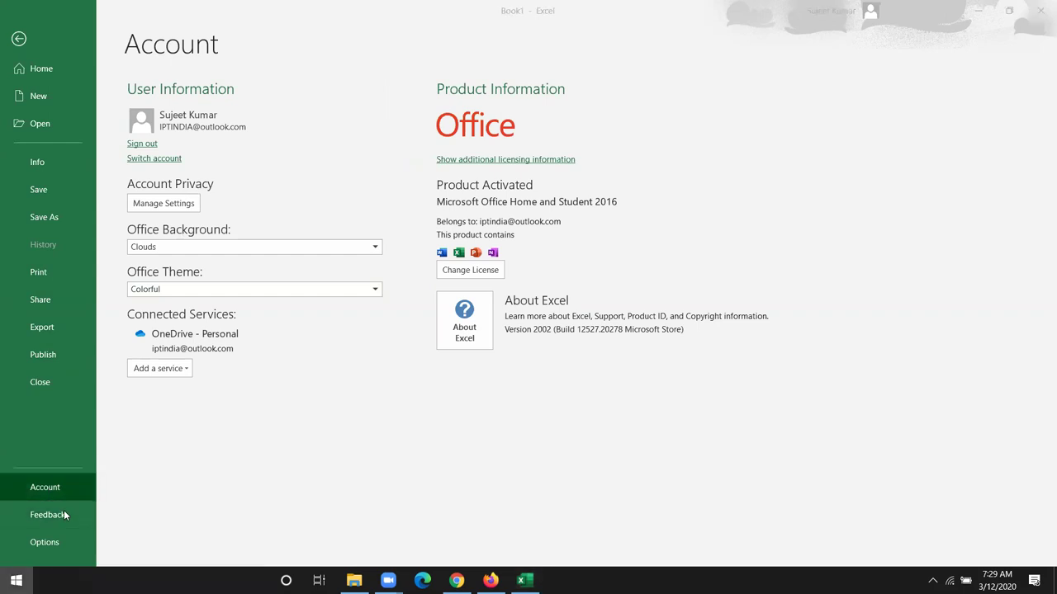
pyautogui.write('a')
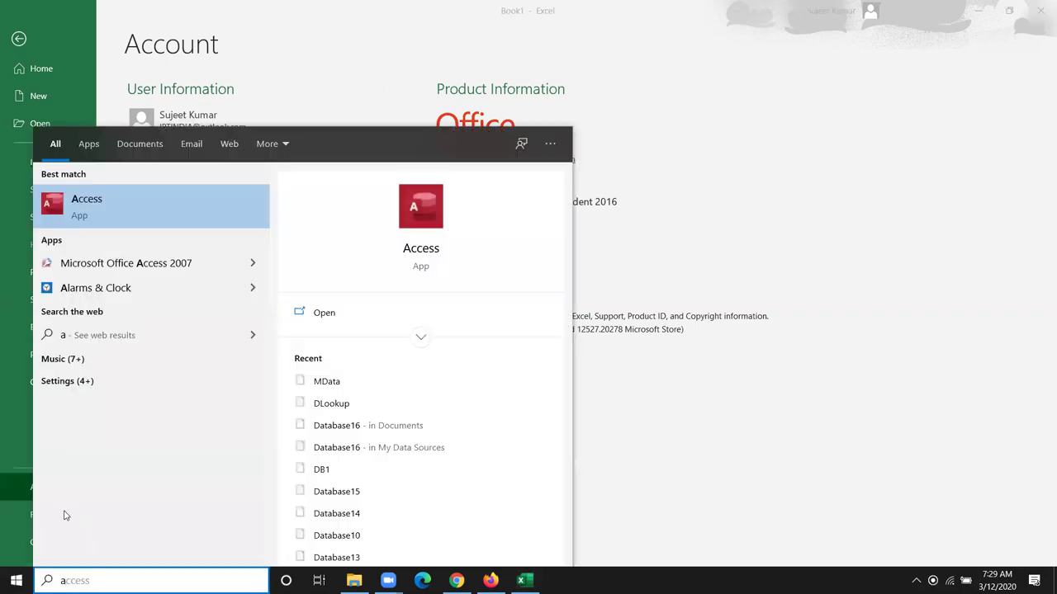
pyautogui.press('Escape')
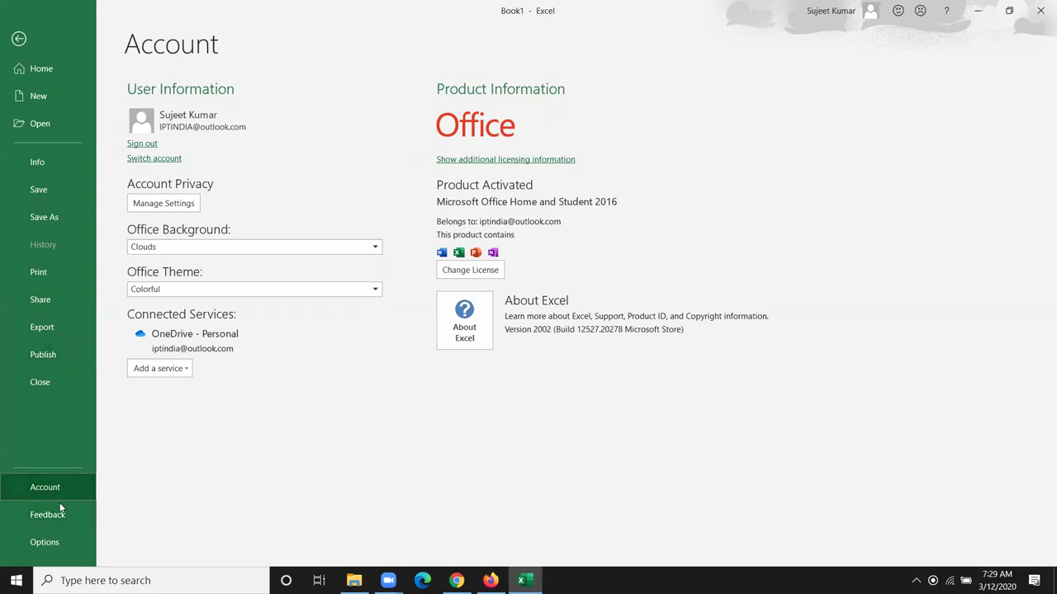
pyautogui.click(50, 514)
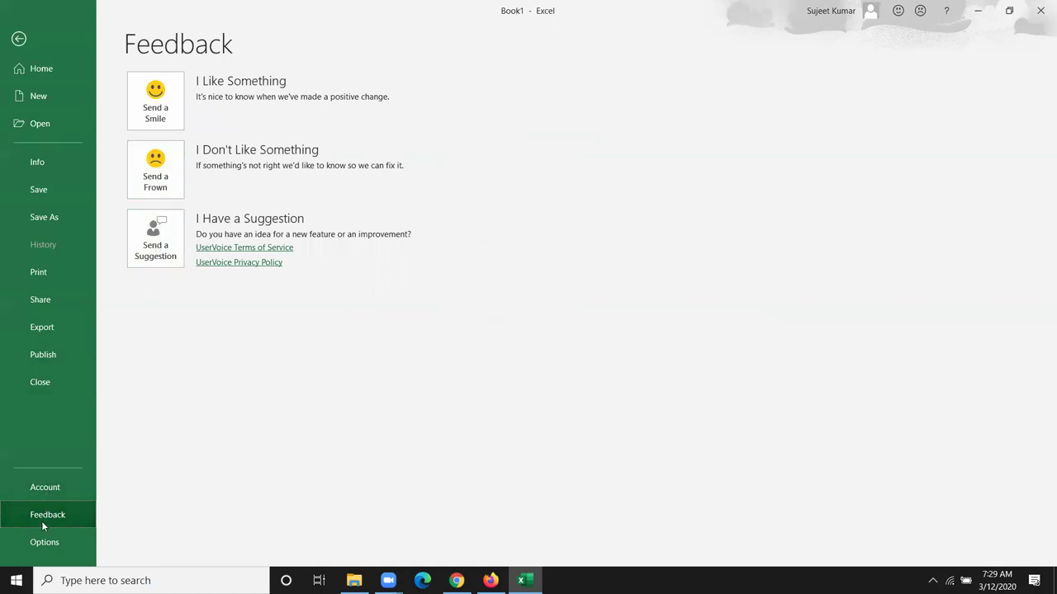
# Open Excel Options from the File backstage, landing on the General page
pyautogui.click(41, 542)
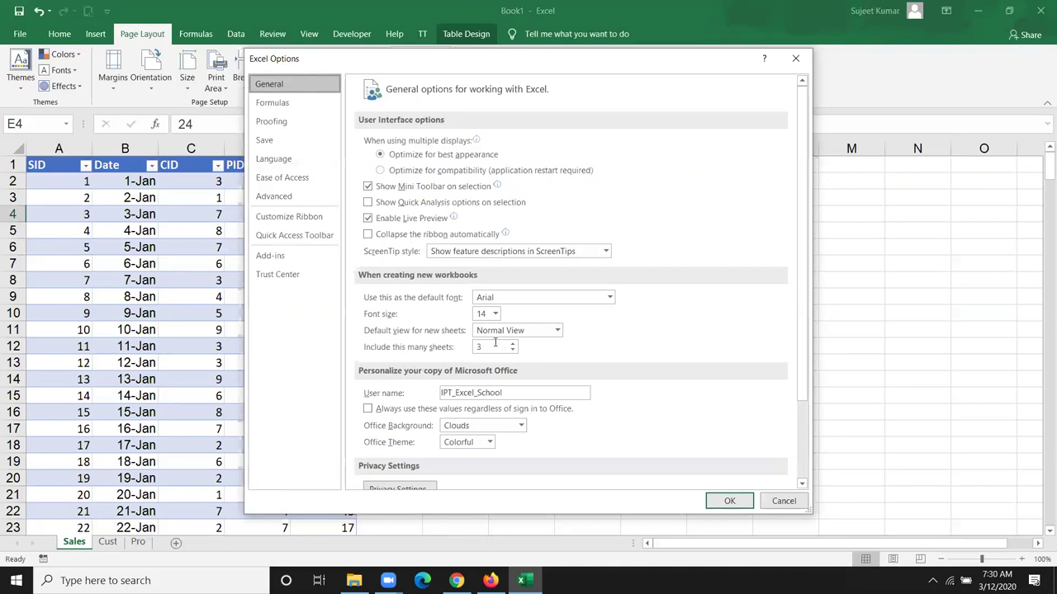
# Lower the new-workbook sheet count from 3 to 2, then restore it to 3
pyautogui.moveTo(493, 342)
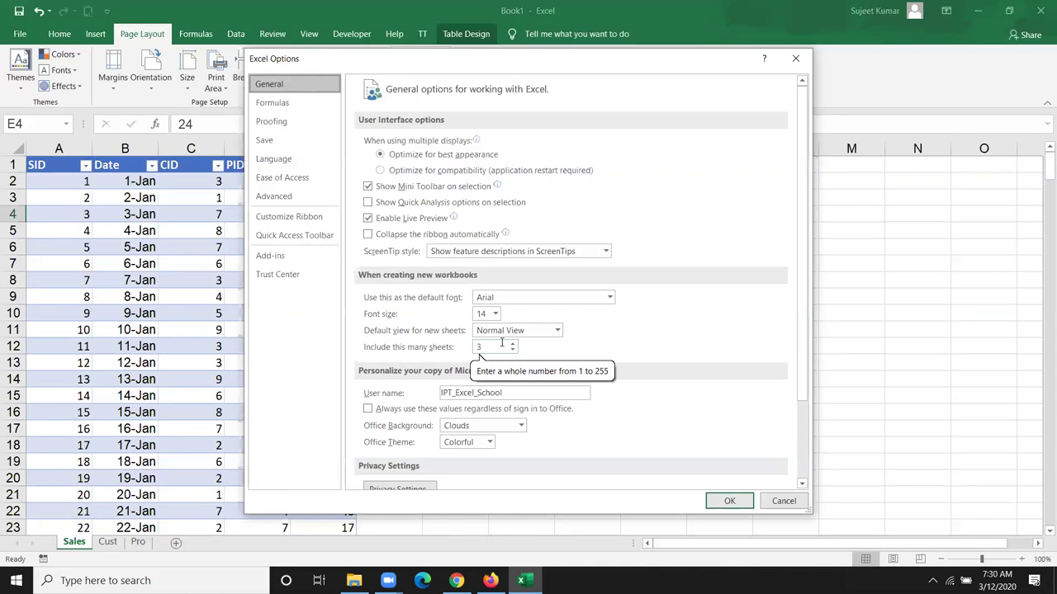
pyautogui.click(512, 350)
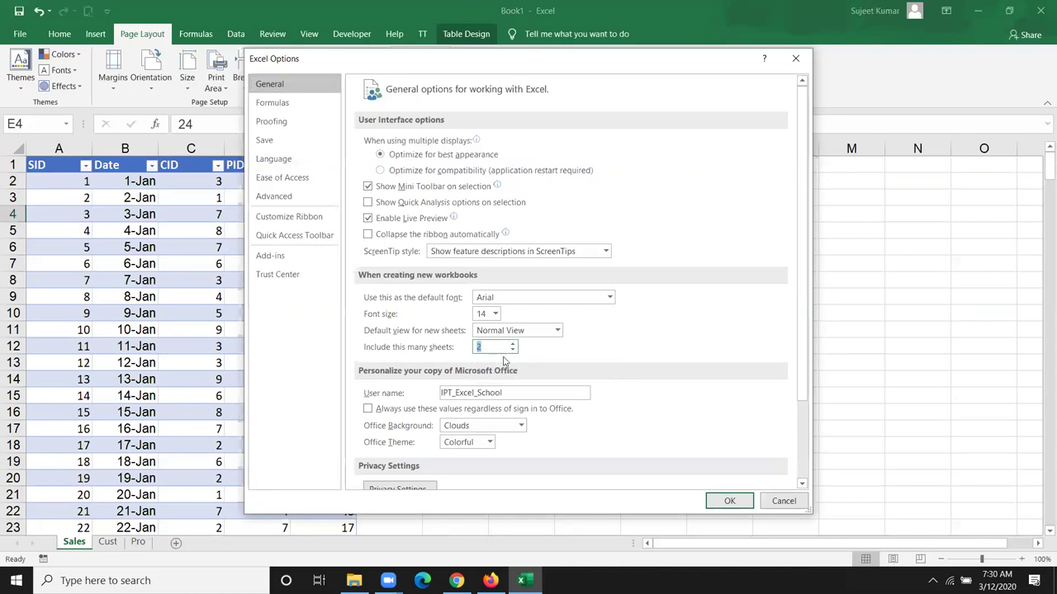
pyautogui.click(511, 343)
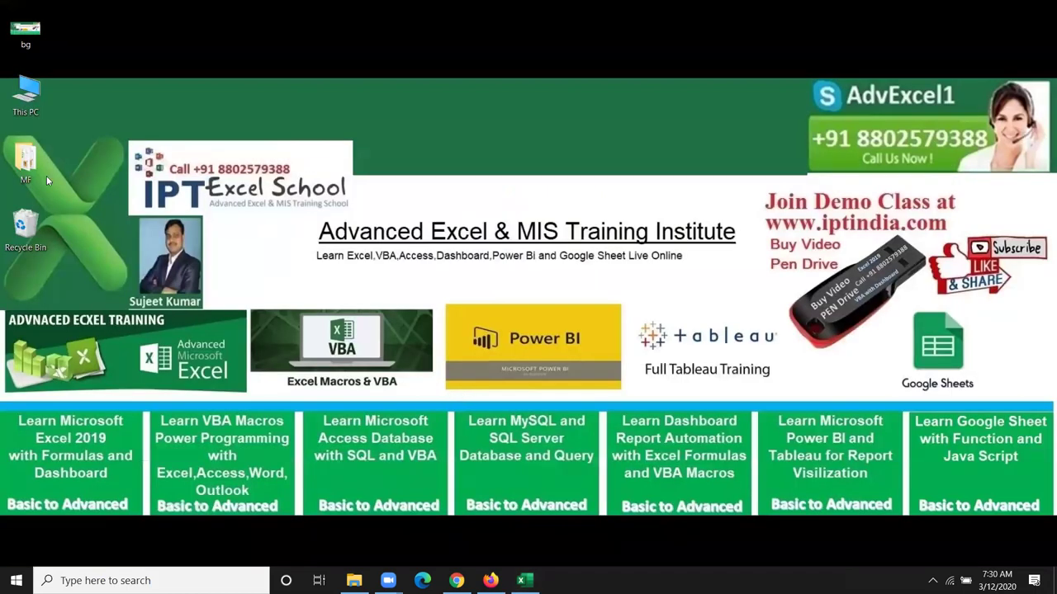
# Browse the workbooks in the MF desktop folder, then close the Explorer window
pyautogui.doubleClick(37, 170)
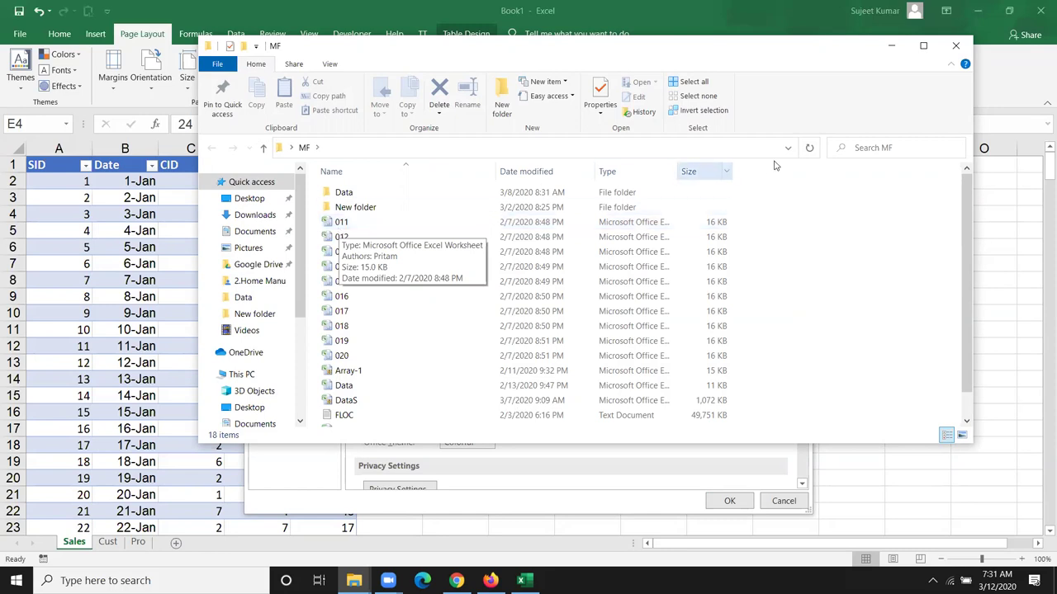
pyautogui.click(956, 46)
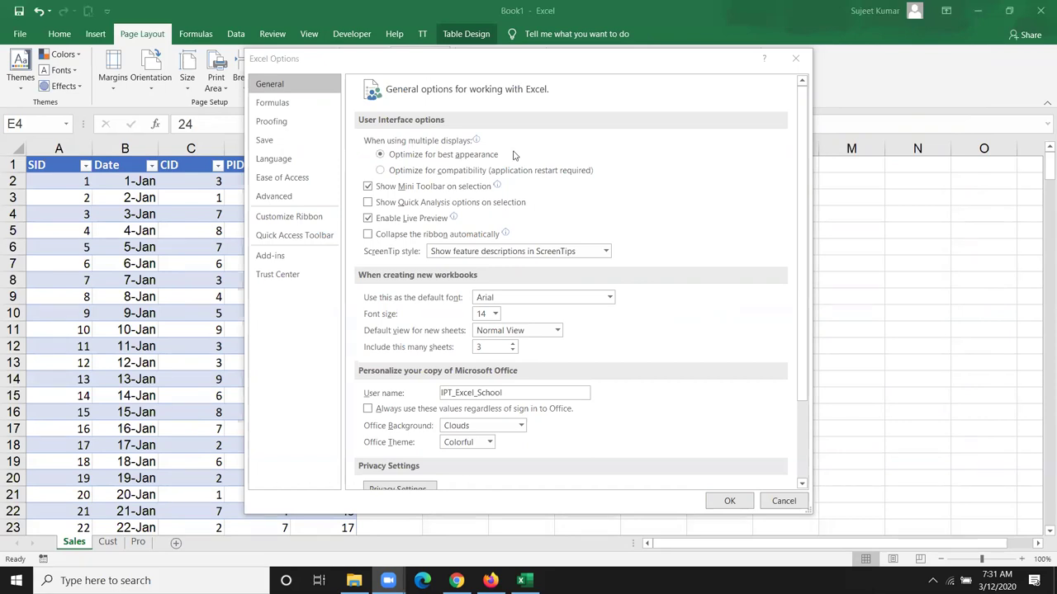
# Look over the General settings, including the user name, then show the Formulas page
pyautogui.doubleClick(495, 395)
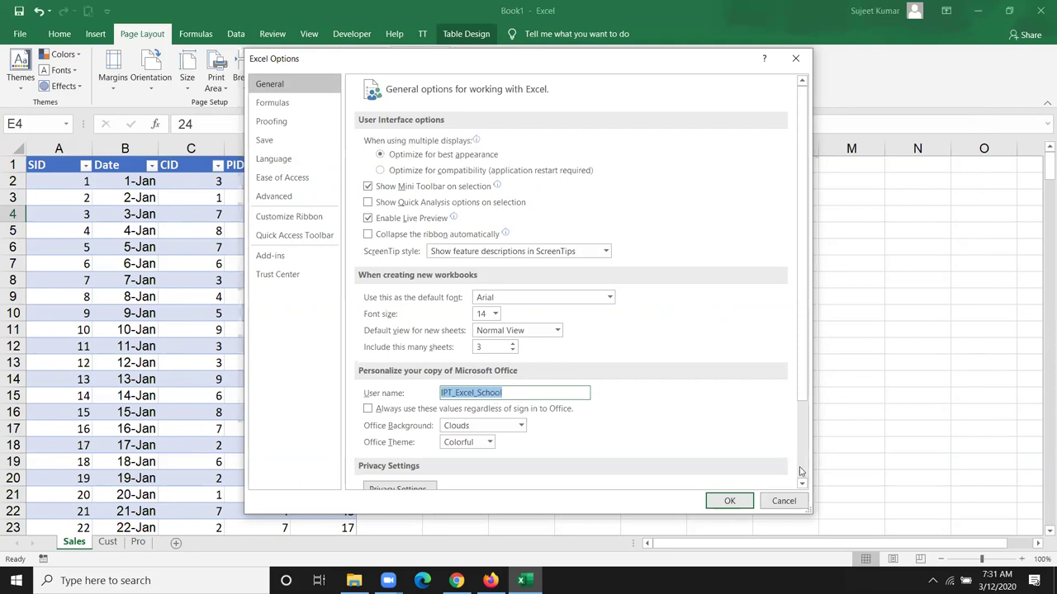
pyautogui.moveTo(803, 483); pyautogui.dragTo(803, 483)
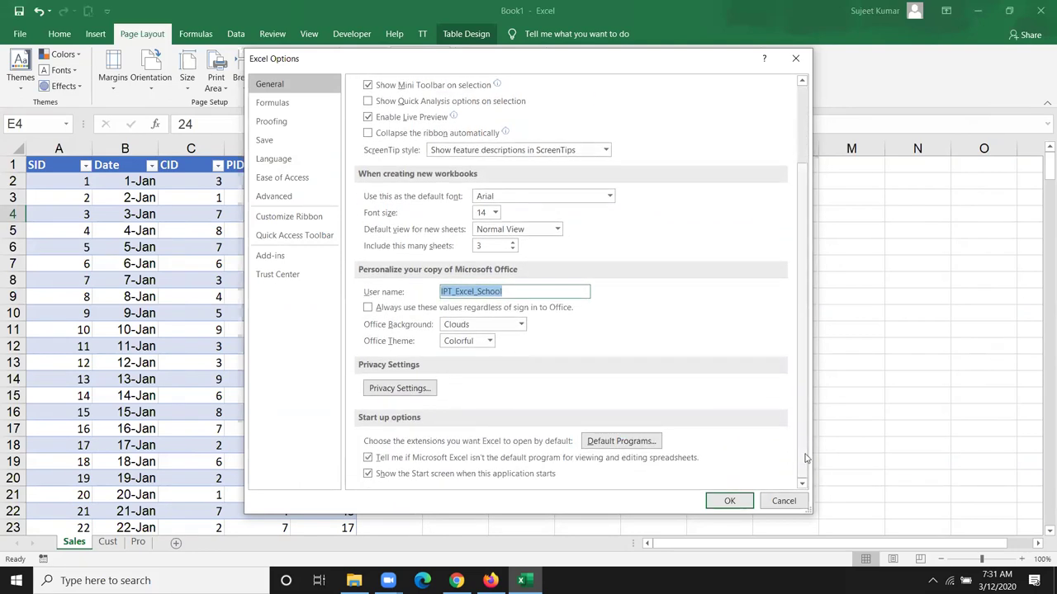
pyautogui.scroll(5, 830, 391)
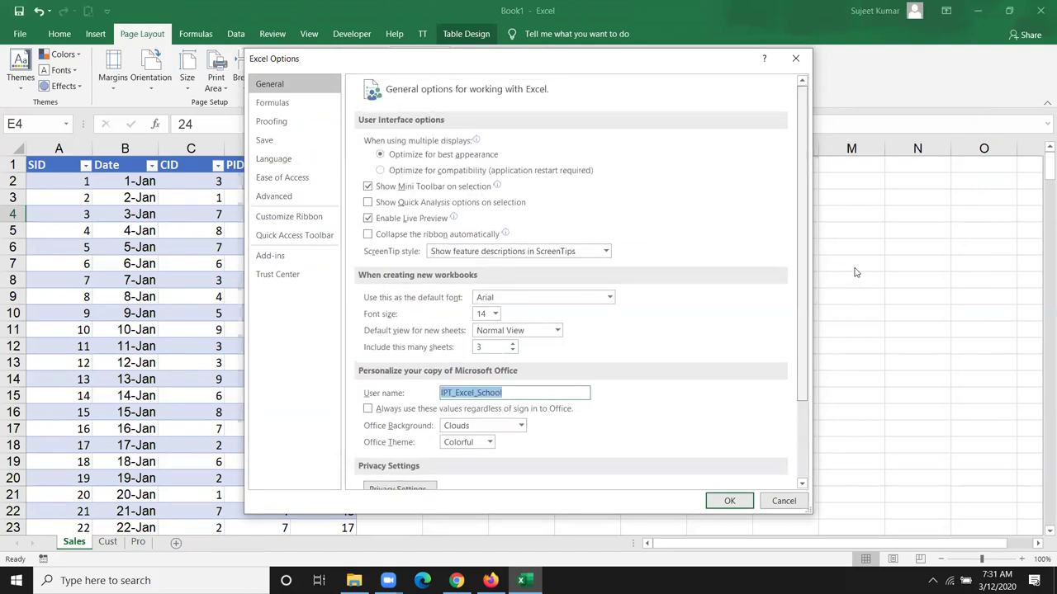
pyautogui.click(284, 101)
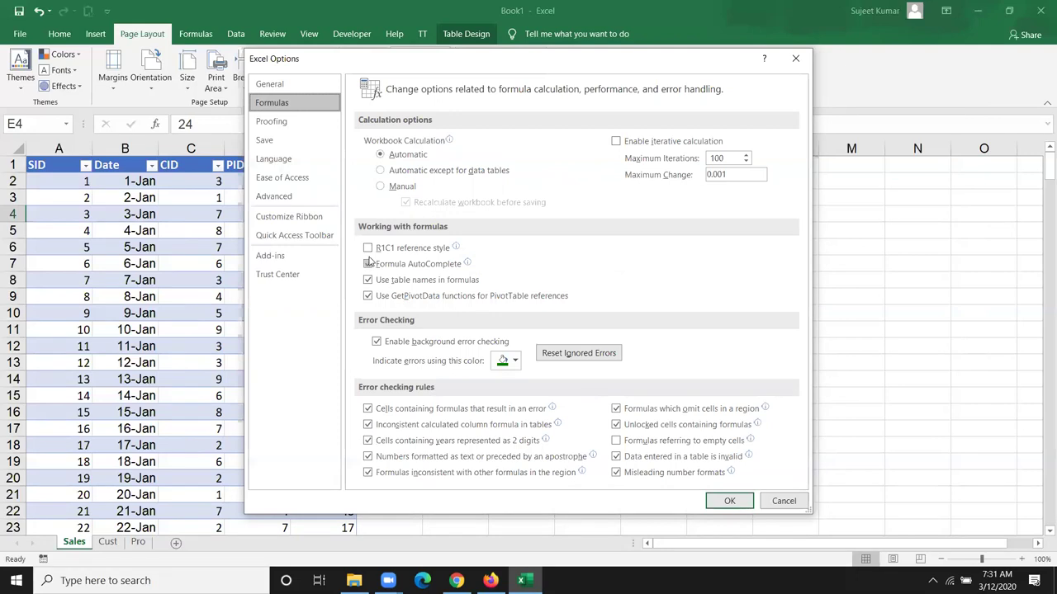
# Turn on R1C1 reference style under Working with formulas and apply with OK
pyautogui.moveTo(373, 256)
pyautogui.click(379, 250)
pyautogui.click(732, 501)
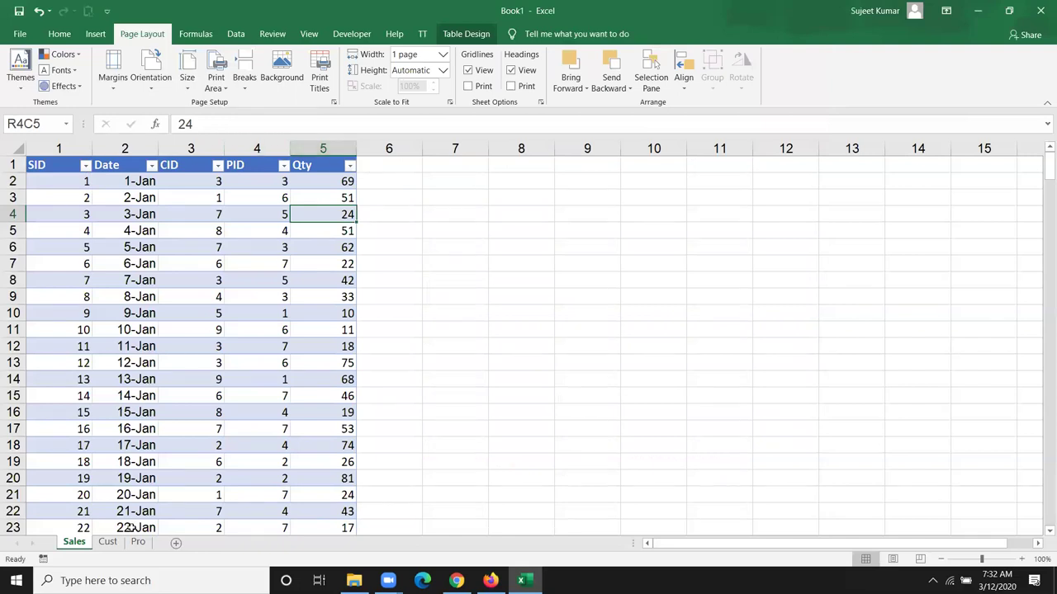
# Go to the Pro sheet and select cells R1C1, R4C2 and R2C4 to see R1C1 addresses
pyautogui.click(107, 543)
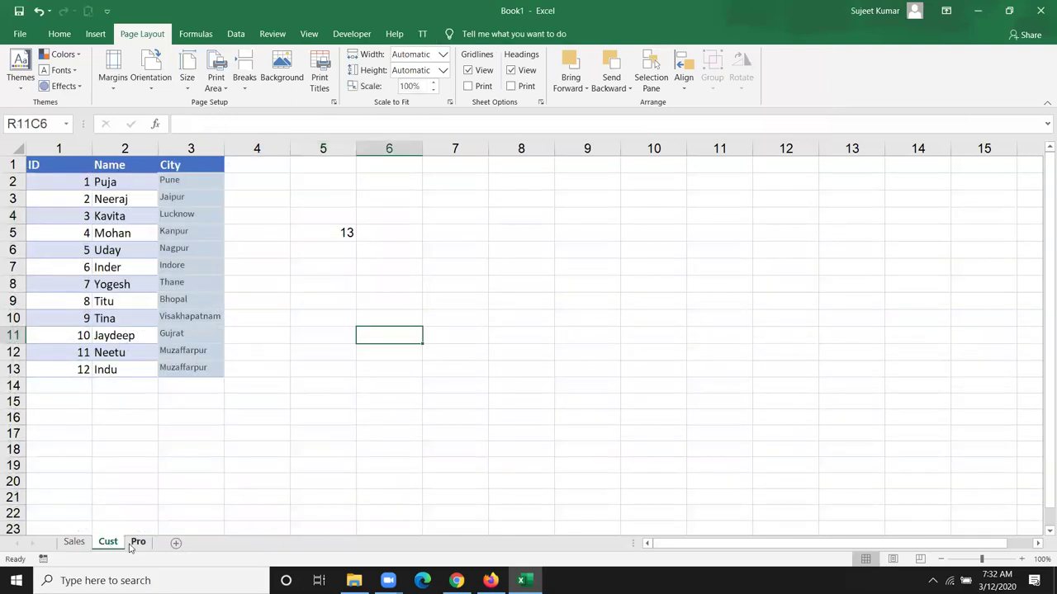
pyautogui.click(132, 544)
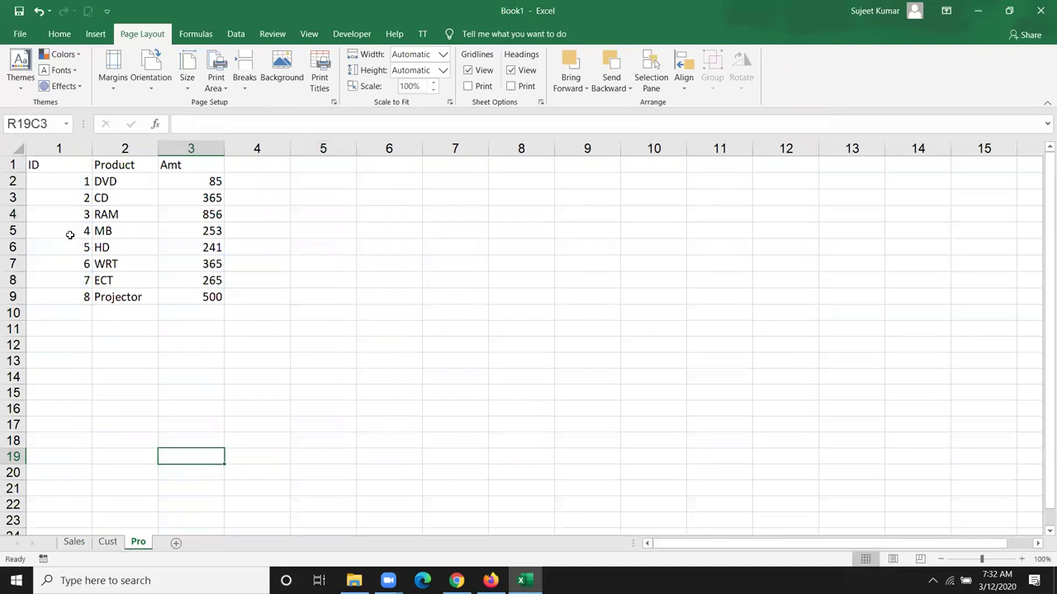
pyautogui.click(46, 164)
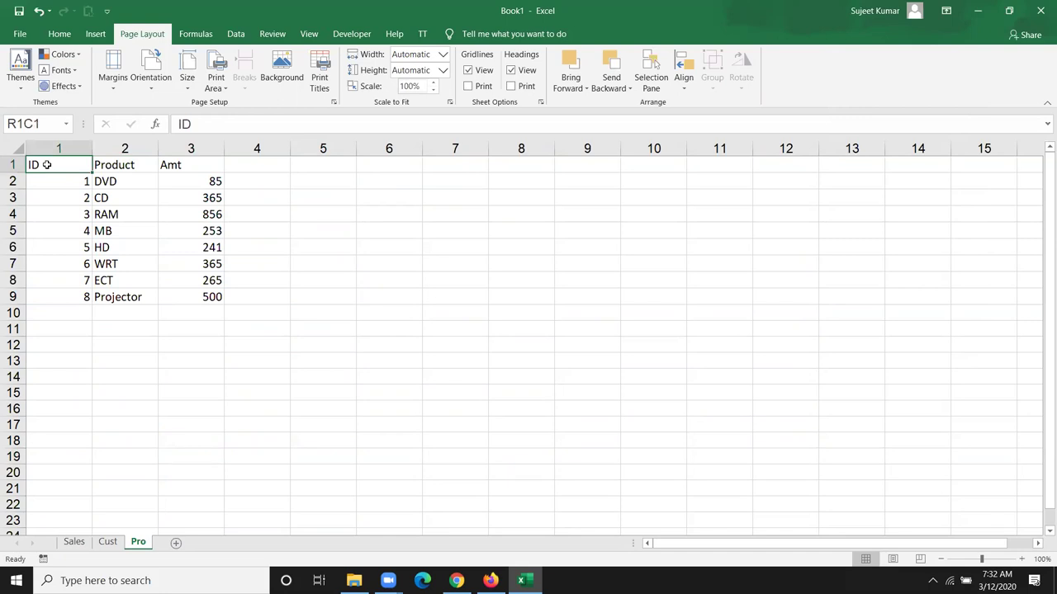
pyautogui.click(131, 221)
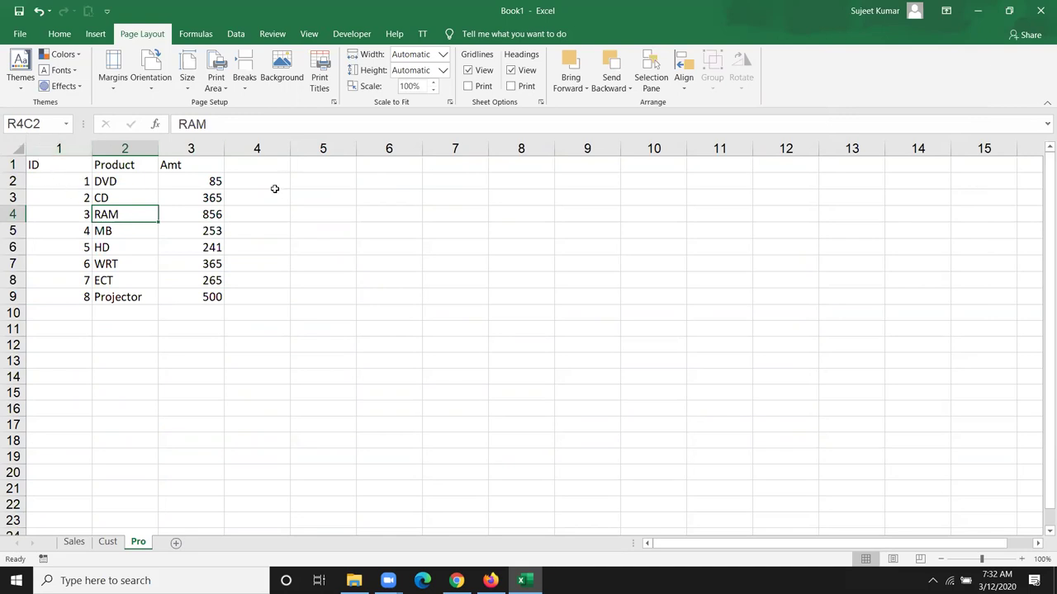
pyautogui.click(272, 180)
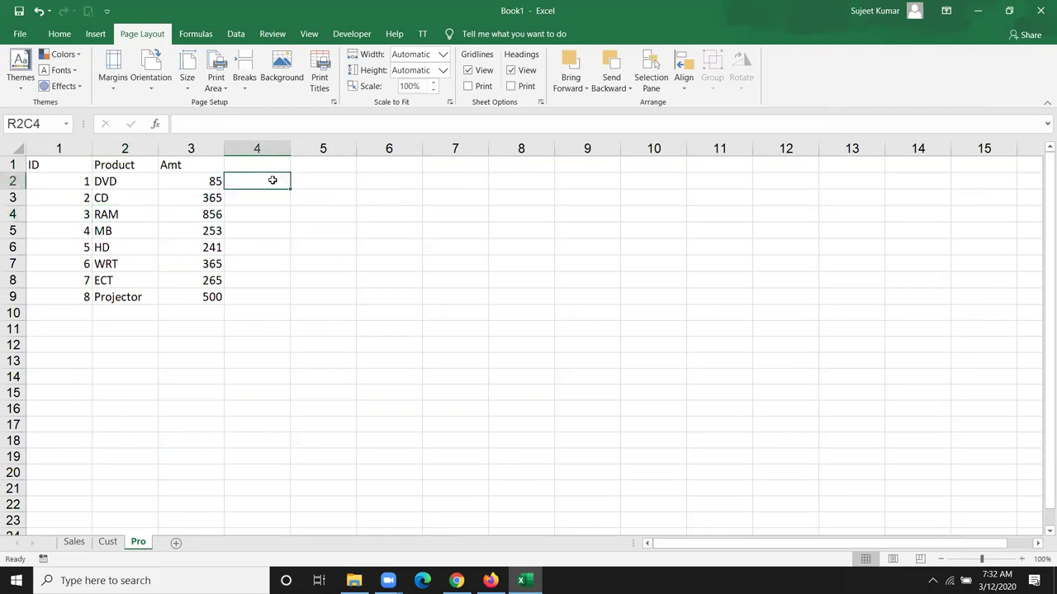
# Enter a formula in R2C4 referencing the Amt value 85, so the cell shows 85
pyautogui.write('=')
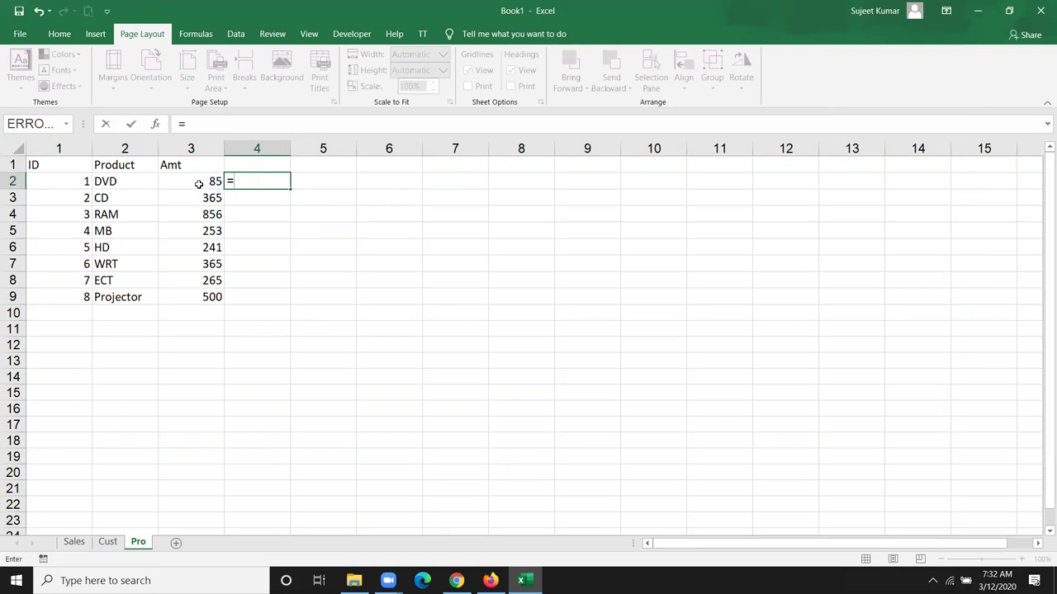
pyautogui.click(199, 183)
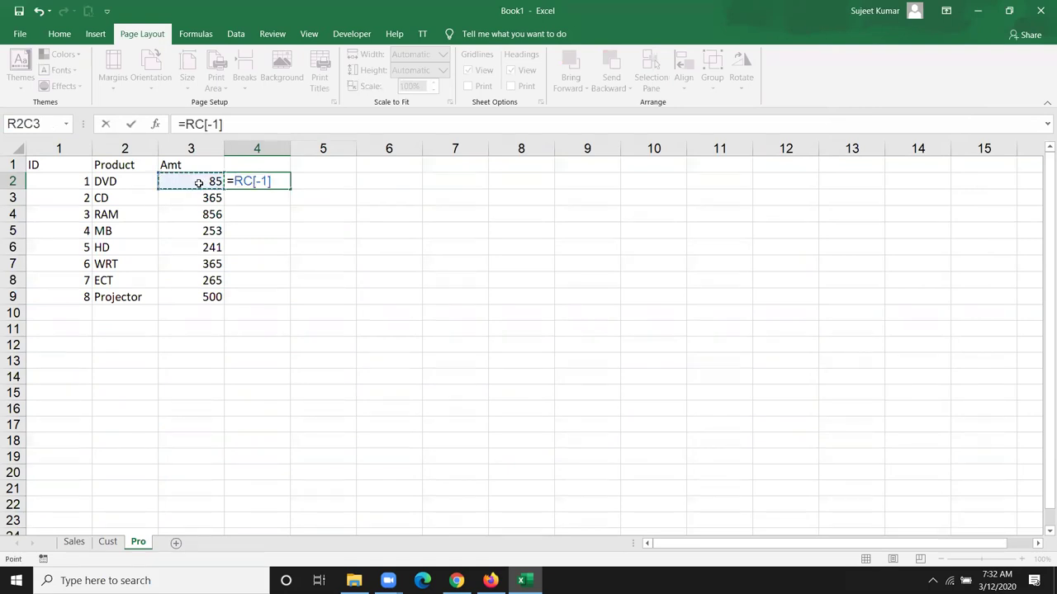
pyautogui.write('+')
pyautogui.click(203, 198)
# Abandon a second formula referencing 856, then return to the Sales sheet and open Backstage view
pyautogui.click(260, 187)
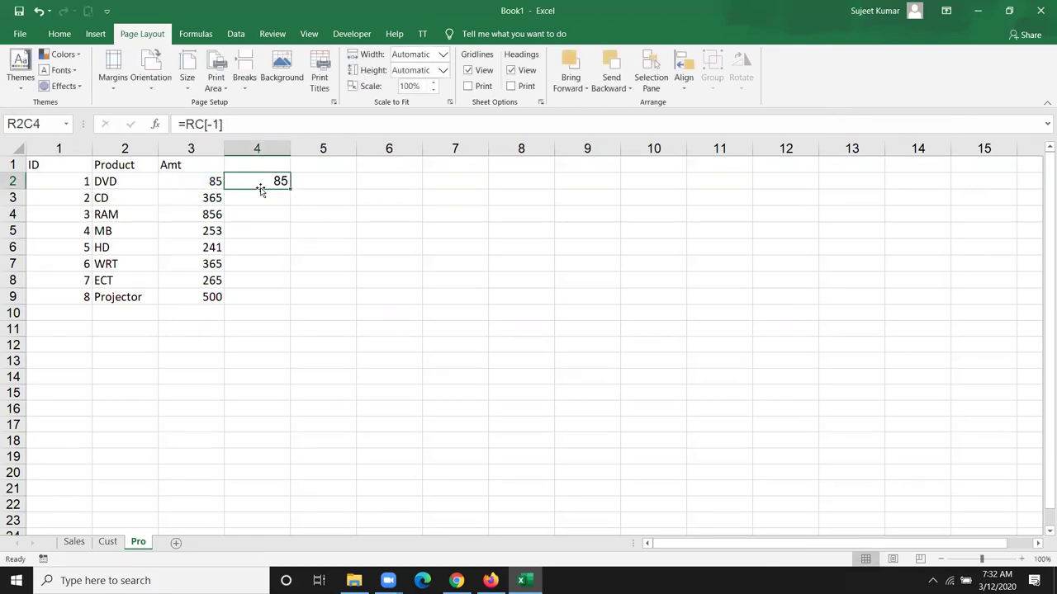
pyautogui.write('=')
pyautogui.click(208, 211)
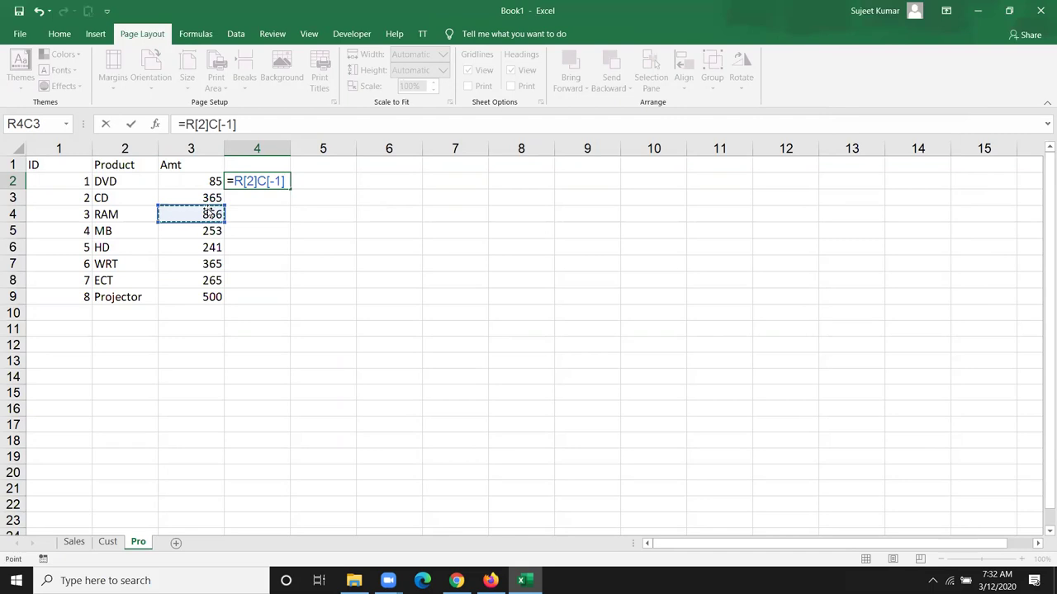
pyautogui.press('Escape')
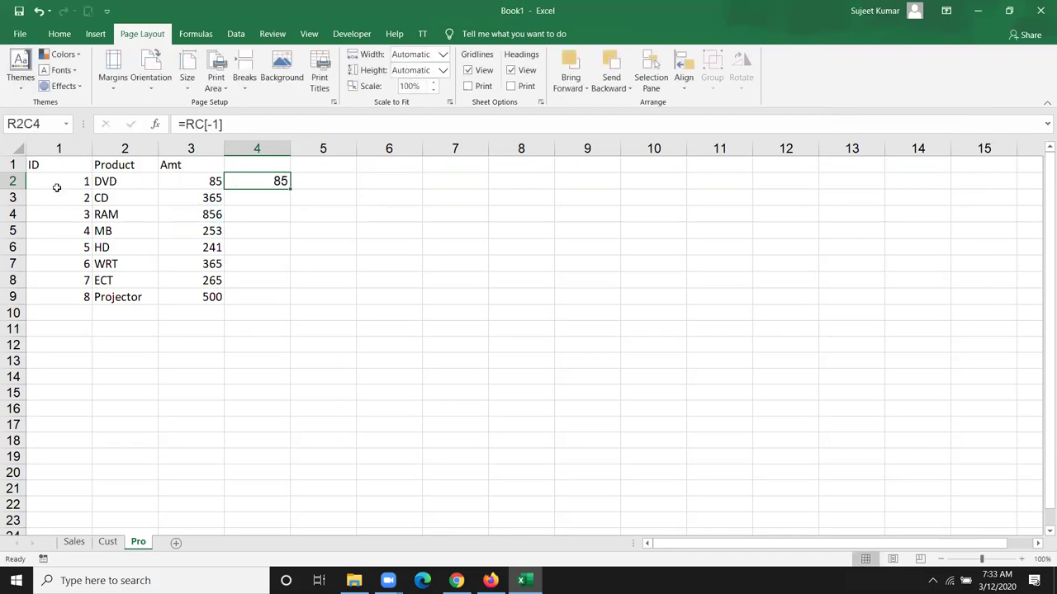
pyautogui.click(74, 544)
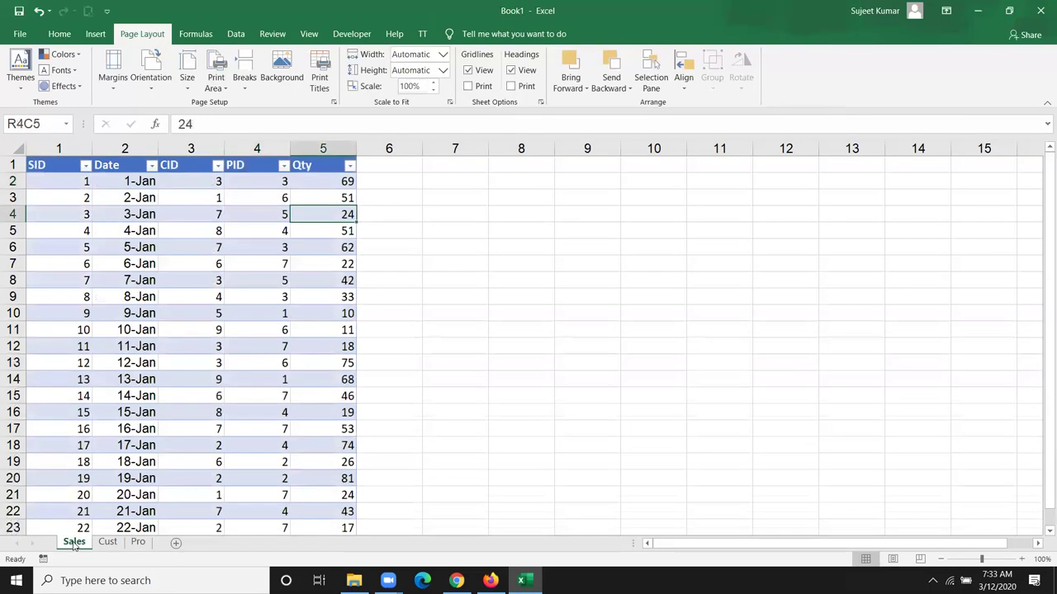
pyautogui.click(12, 37)
# In Excel Options, clear R1C1 reference style and view Proofing, then cancel without saving
pyautogui.click(53, 551)
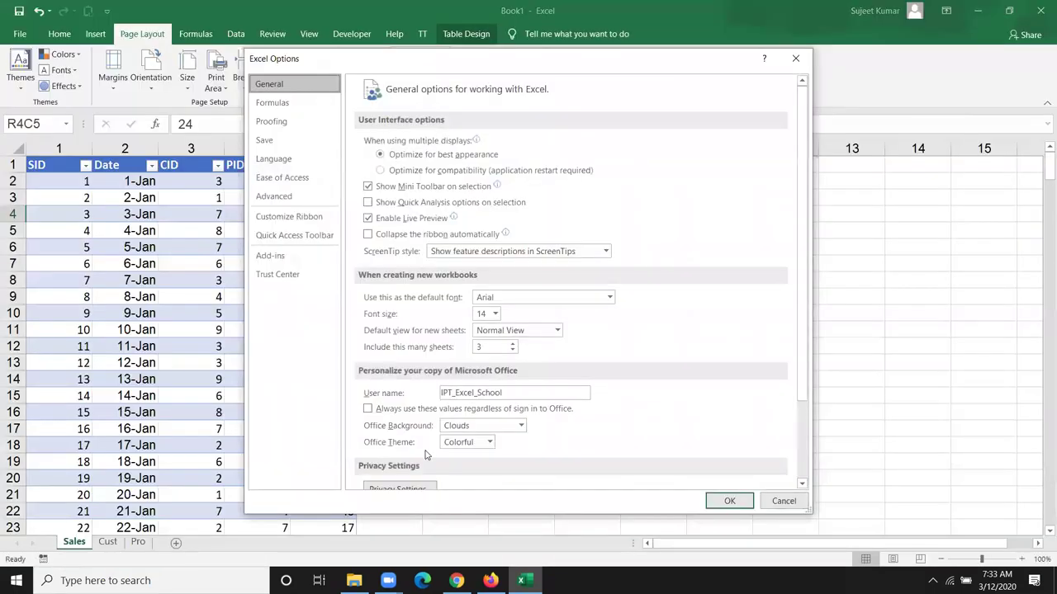
pyautogui.click(293, 106)
pyautogui.click(368, 248)
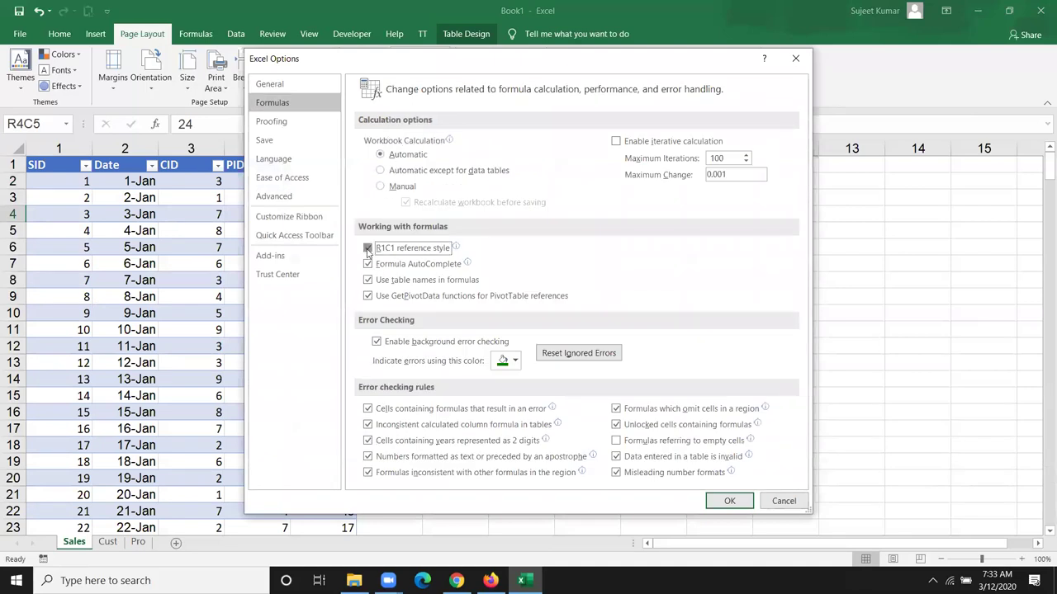
pyautogui.click(367, 249)
pyautogui.click(290, 121)
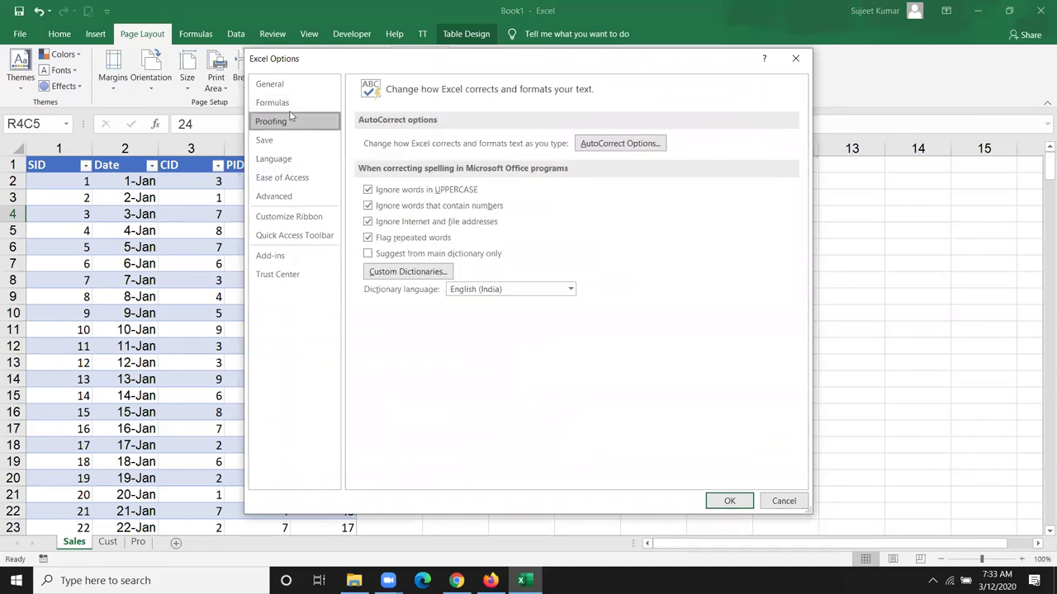
pyautogui.click(292, 104)
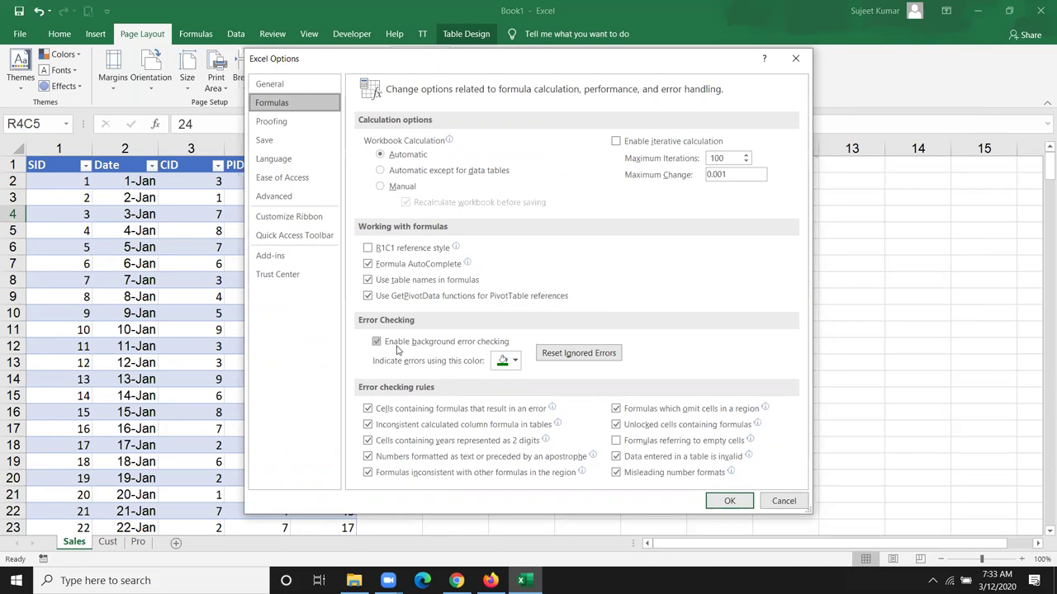
pyautogui.click(781, 501)
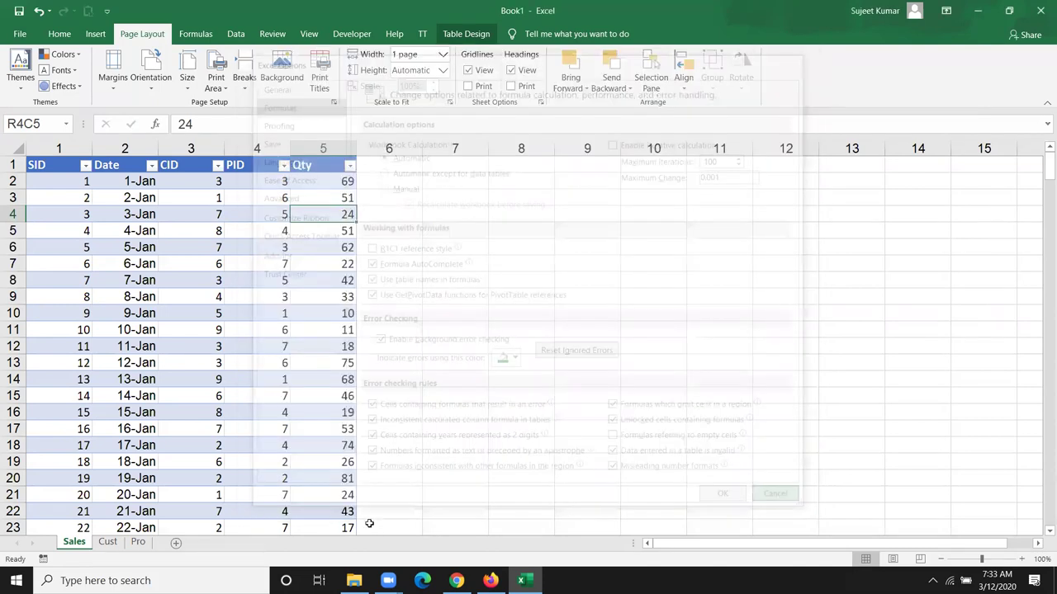
# Enter '416425 as text in cell R13C8
pyautogui.click(550, 365)
pyautogui.write("'")
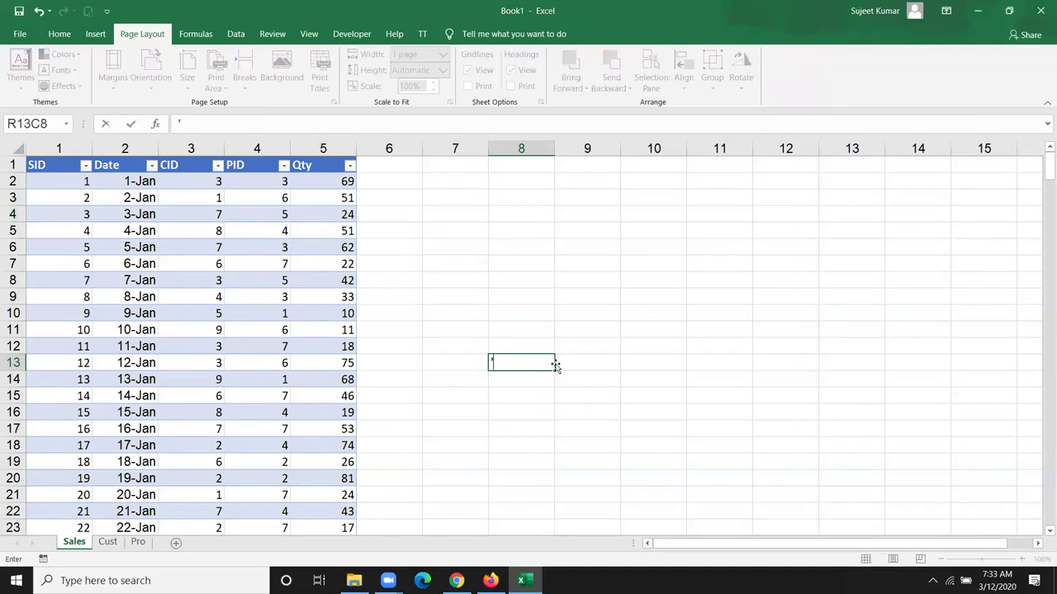
pyautogui.write('416425')
pyautogui.press('Return')
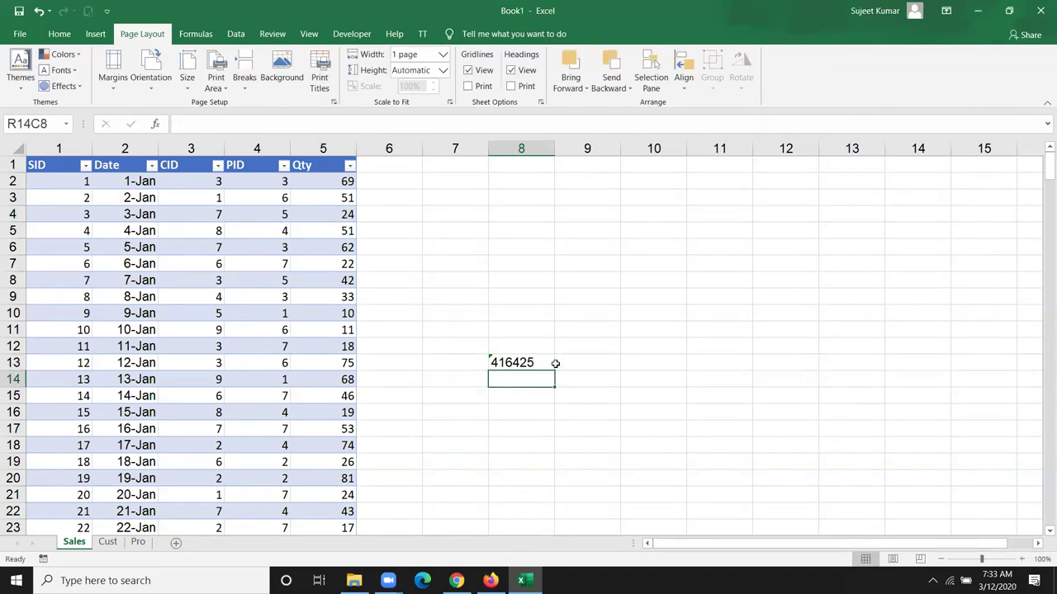
# Ignore R13C8's number-stored-as-text error from its smart tag, then open Backstage view
pyautogui.click(496, 361)
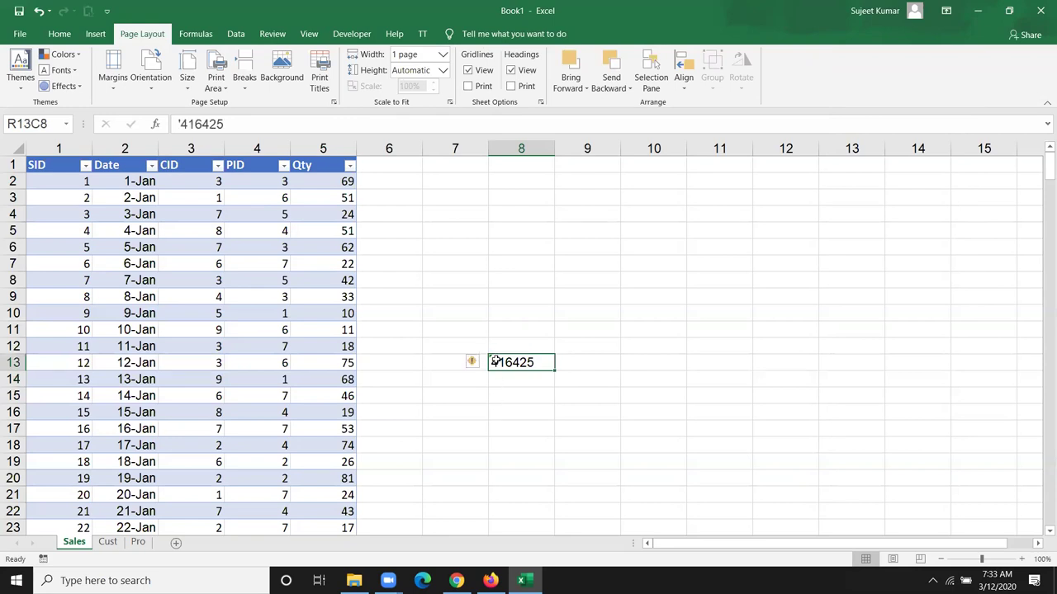
pyautogui.click(475, 362)
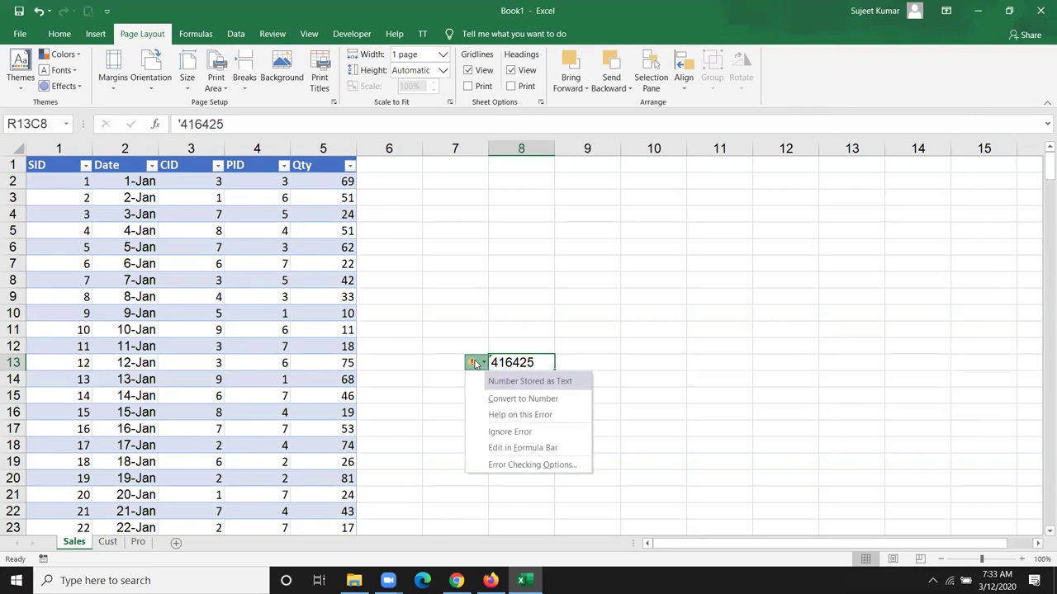
pyautogui.click(448, 373)
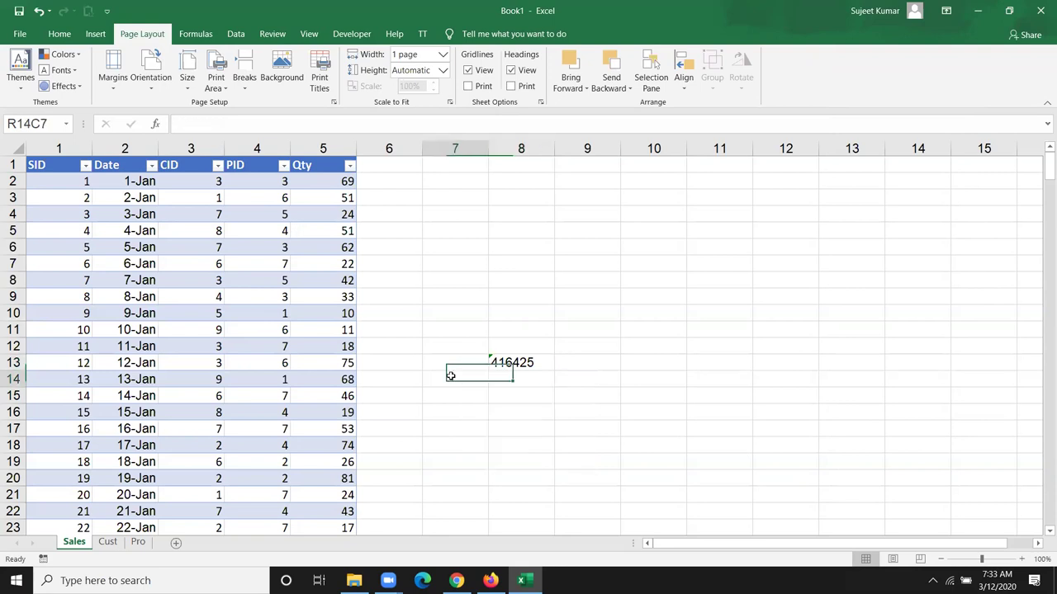
pyautogui.click(491, 357)
pyautogui.moveTo(475, 363)
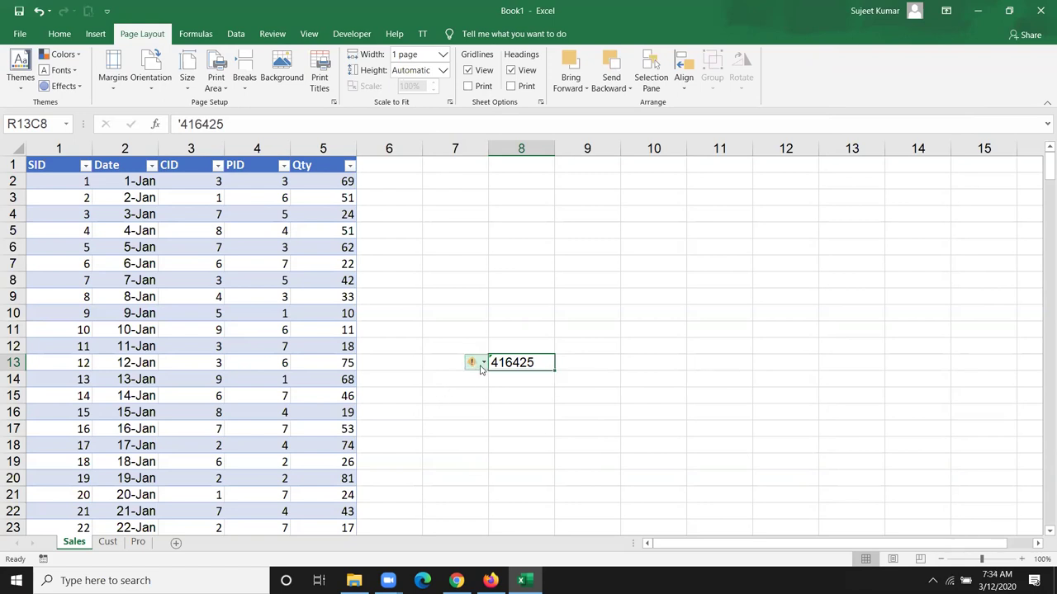
pyautogui.click(449, 376)
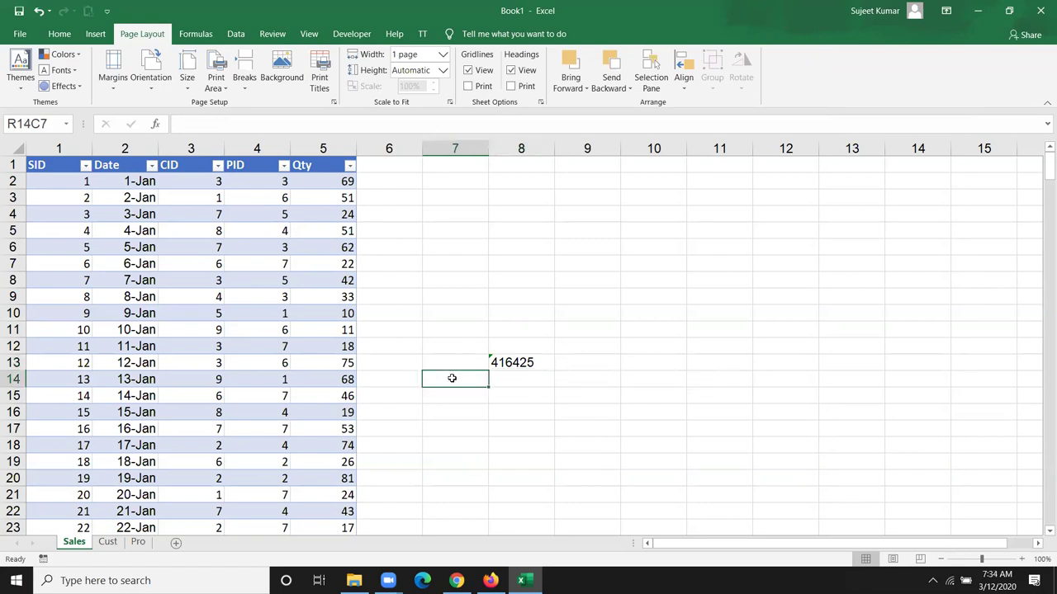
pyautogui.click(492, 352)
pyautogui.click(491, 364)
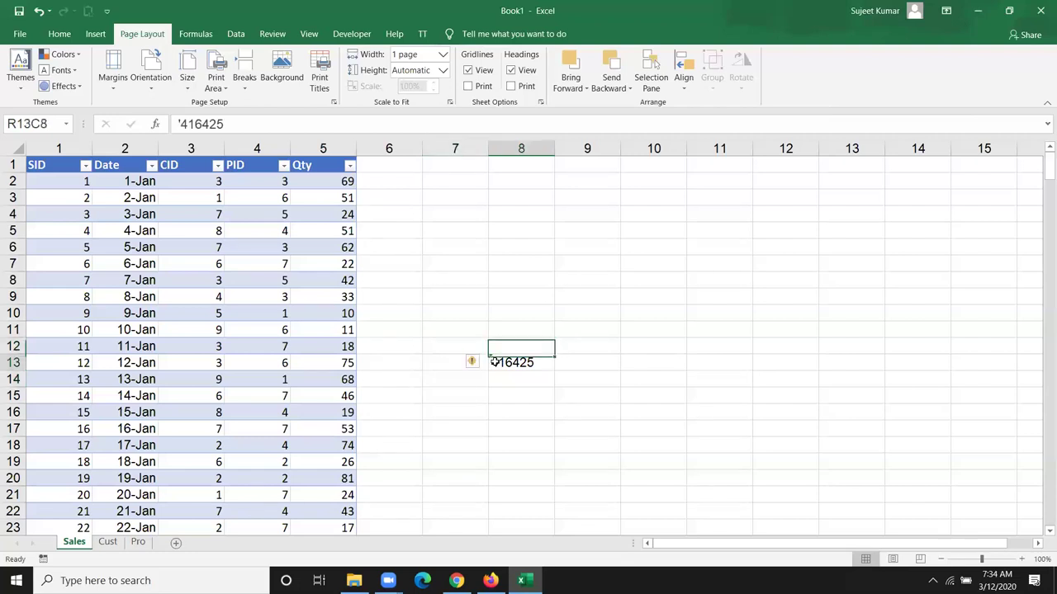
pyautogui.click(473, 363)
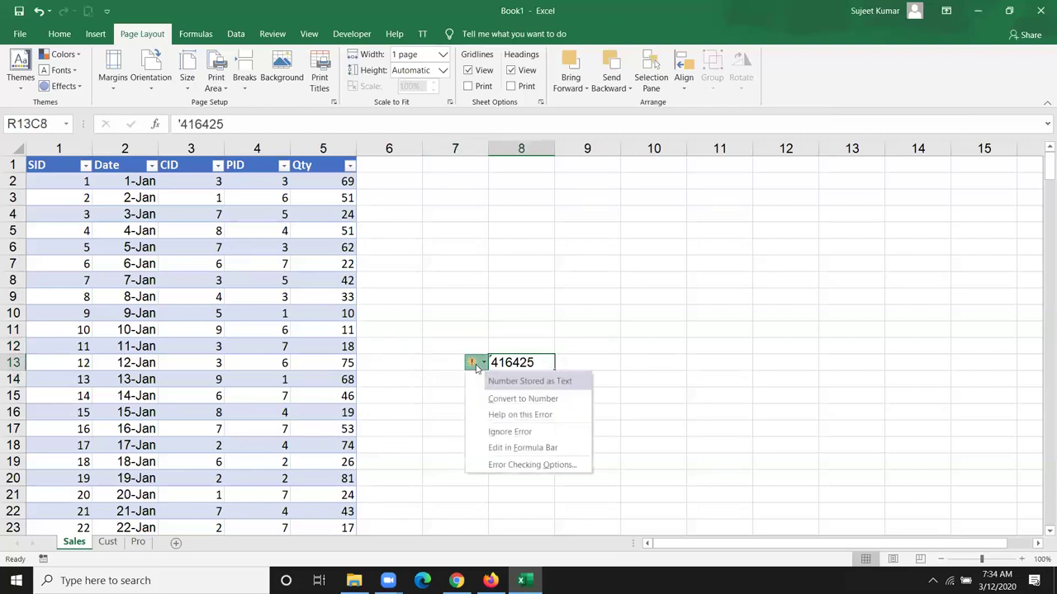
pyautogui.click(511, 432)
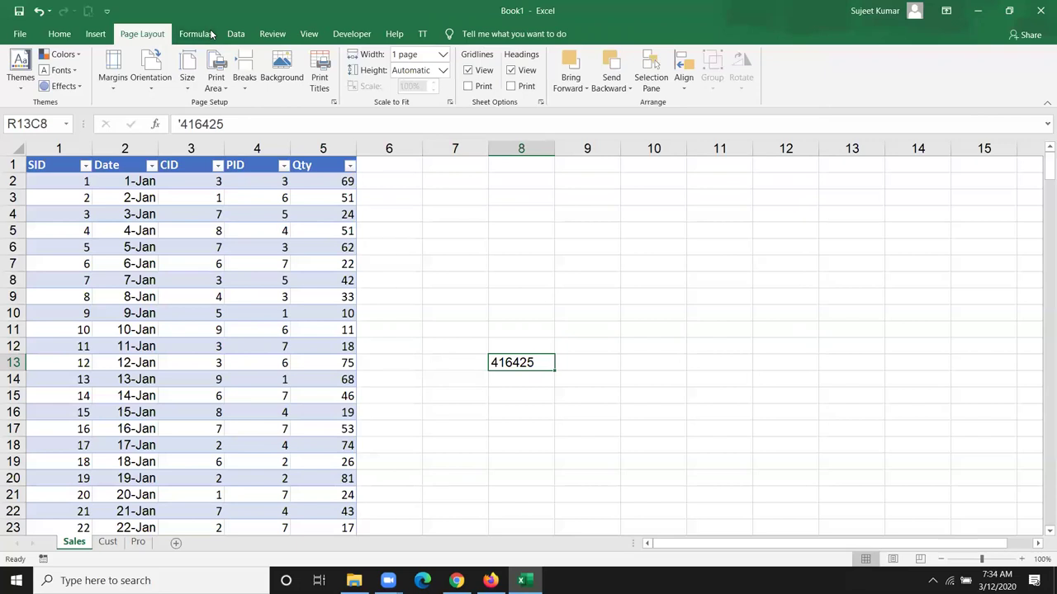
pyautogui.click(20, 34)
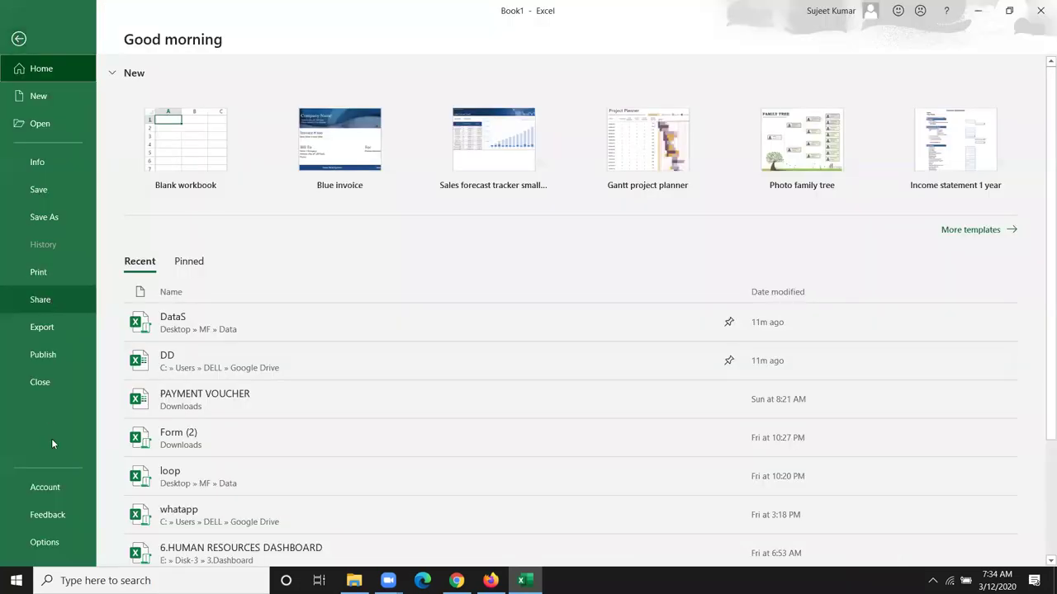
# Uncheck Enable background error checking in the Formulas options, apply it, and select R15C8
pyautogui.click(41, 542)
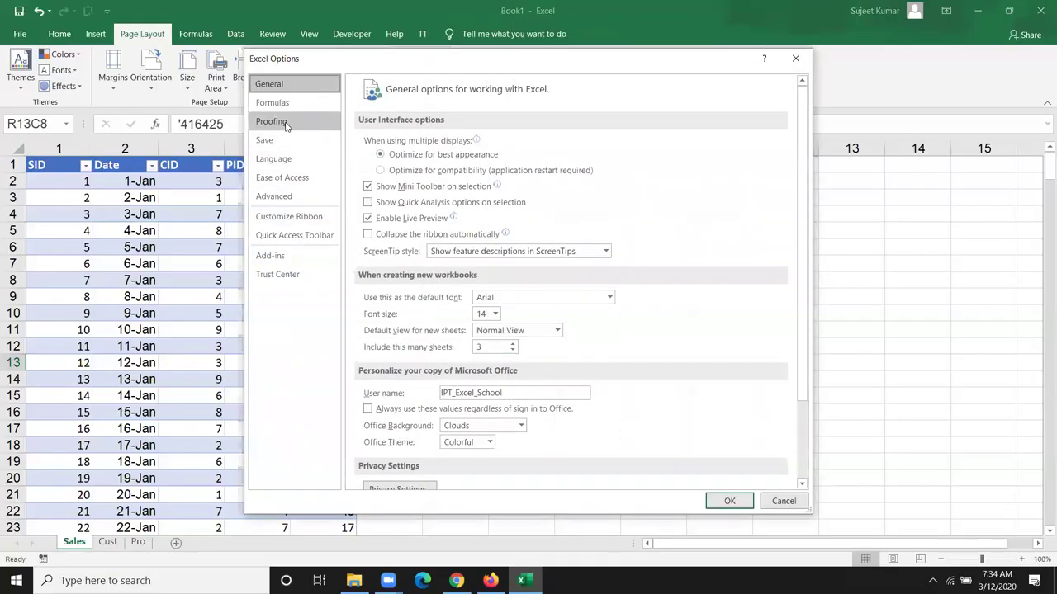
pyautogui.click(294, 99)
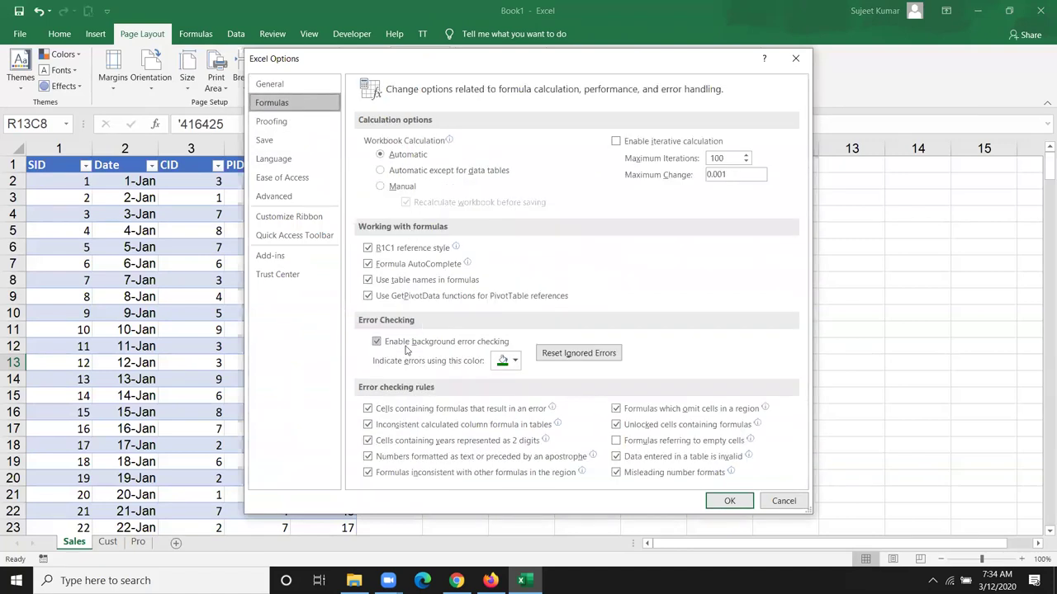
pyautogui.click(405, 347)
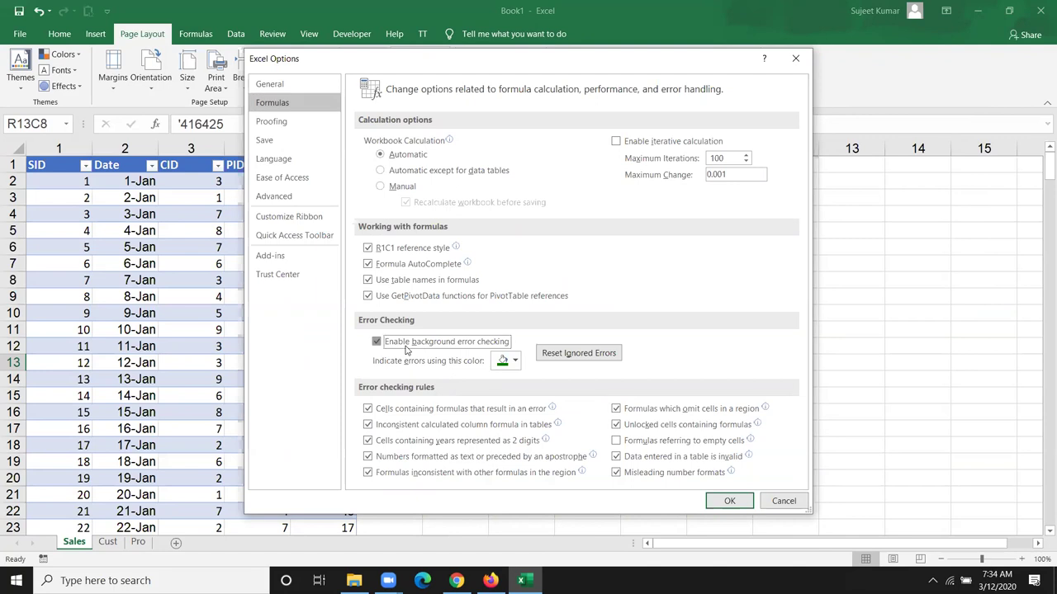
pyautogui.click(726, 501)
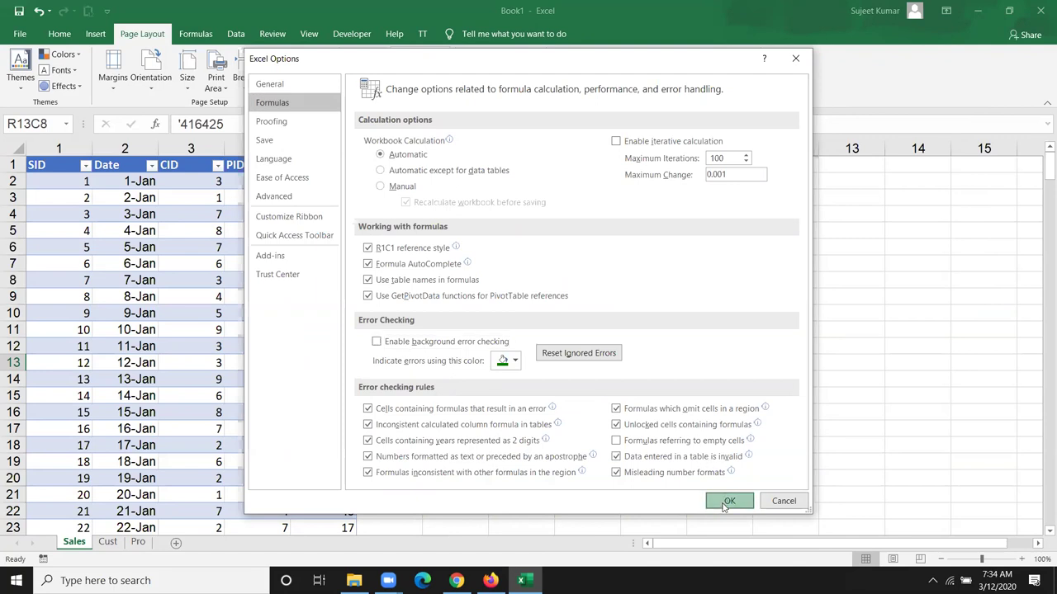
pyautogui.click(525, 396)
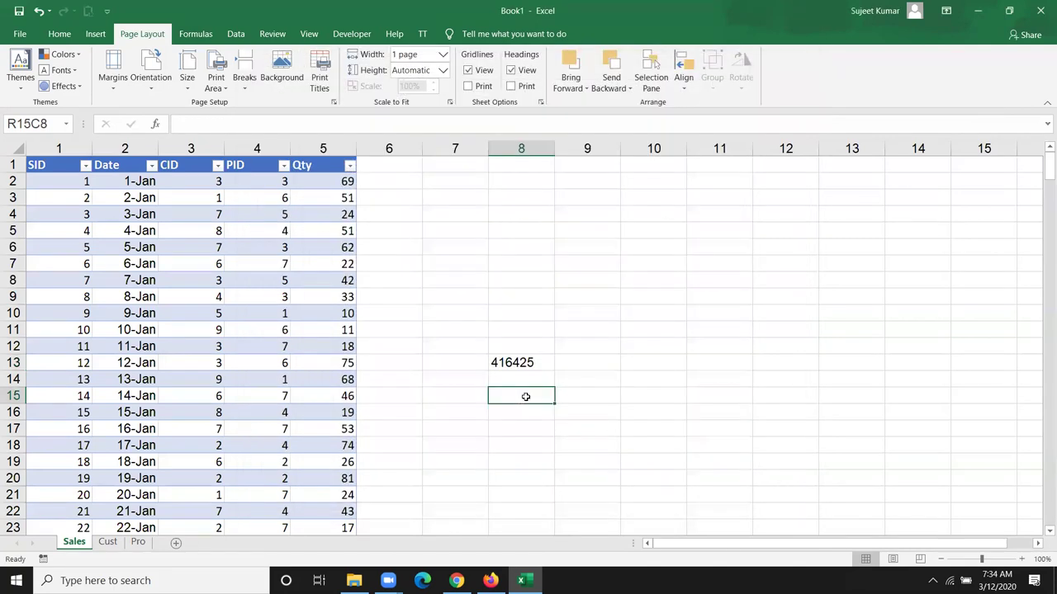
# Enter '46498464 as text in R15C8, confirm no warning appears, then open Backstage view
pyautogui.write("'46498464")
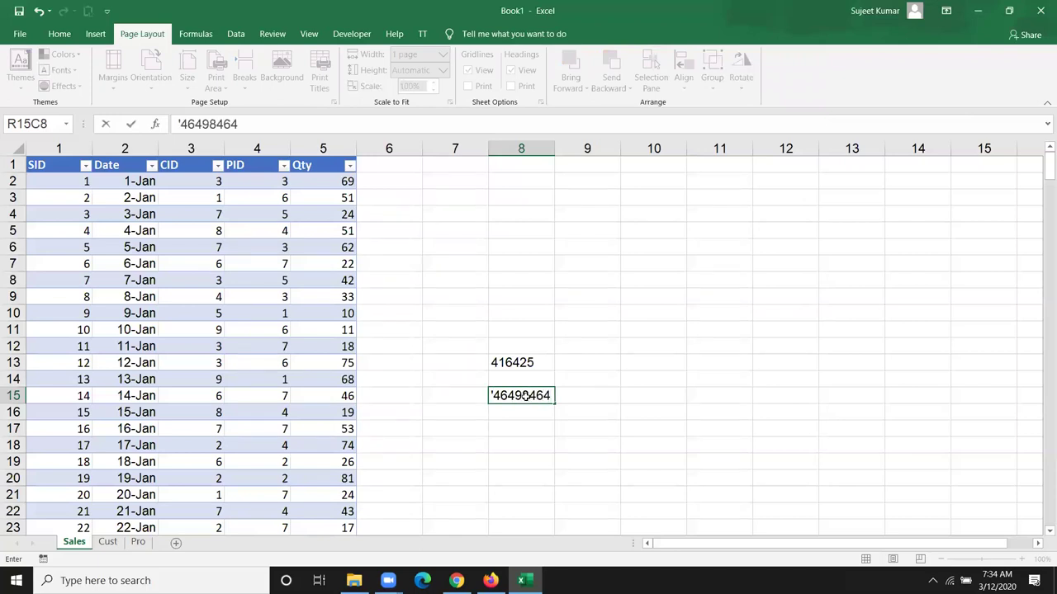
pyautogui.press('Return')
pyautogui.click(525, 396)
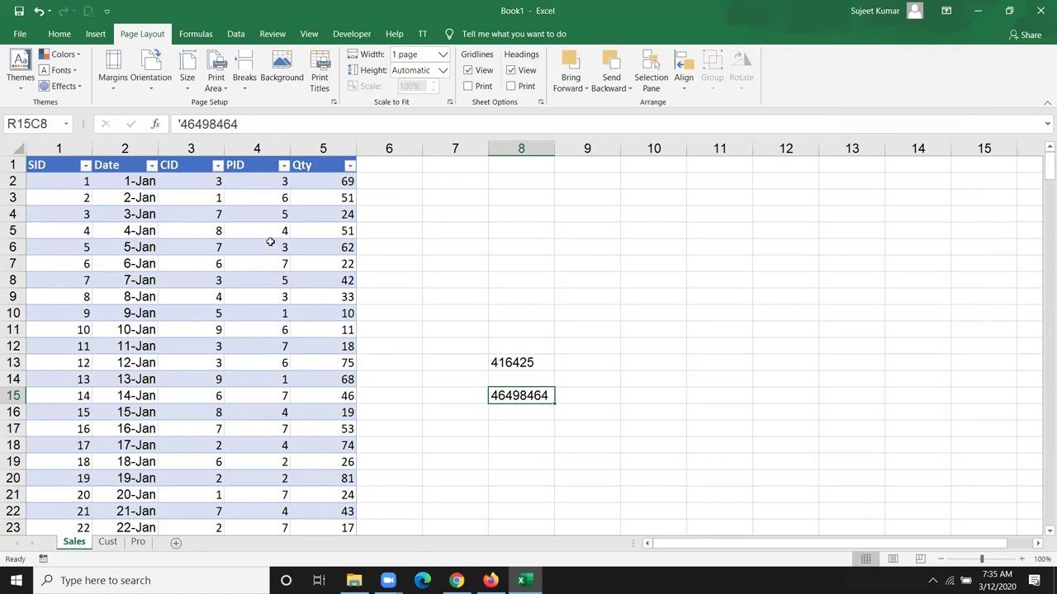
pyautogui.click(526, 364)
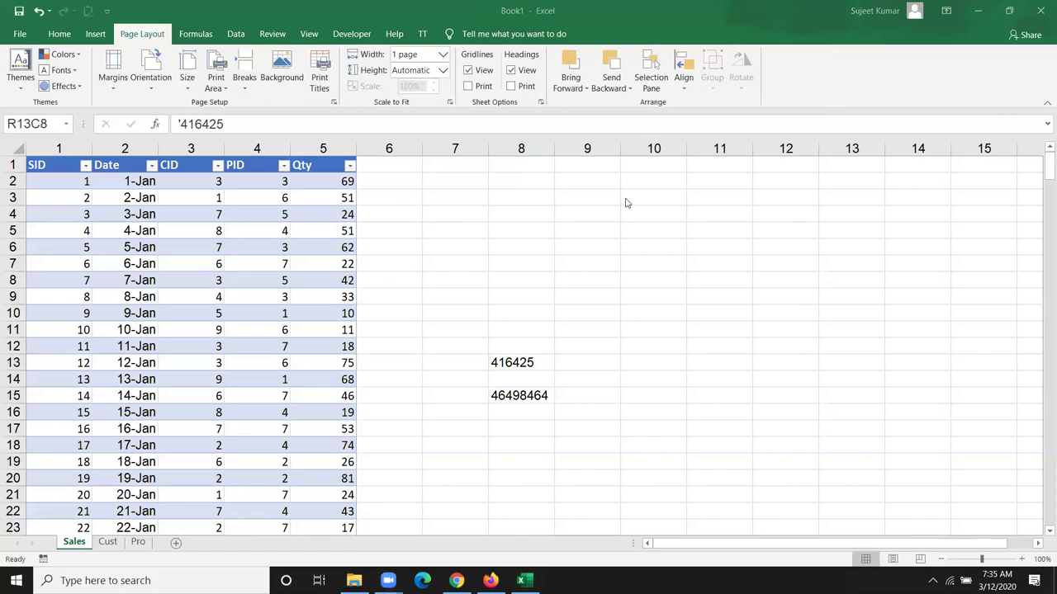
pyautogui.hotkey('alt', 'f')
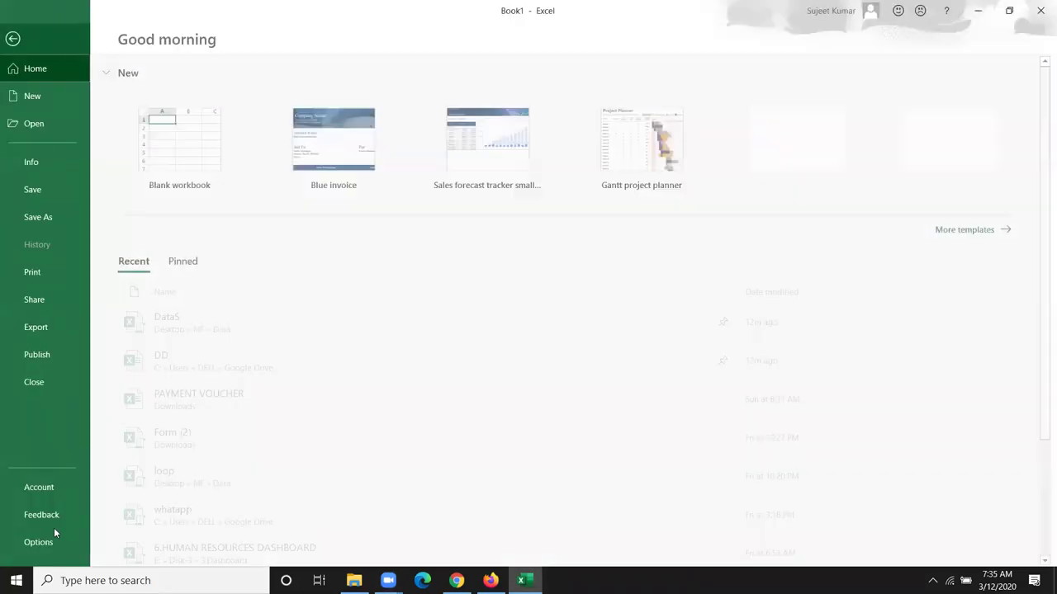
# Toggle background error checking in Formulas, review Proofing's AutoCorrect Options, then confirm with OK
pyautogui.click(51, 539)
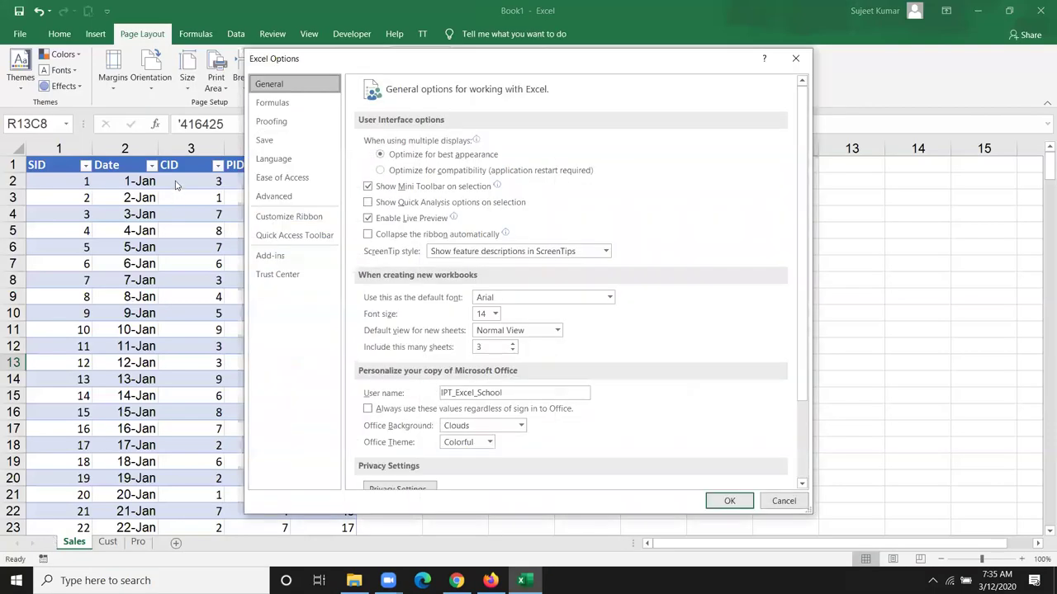
pyautogui.click(285, 109)
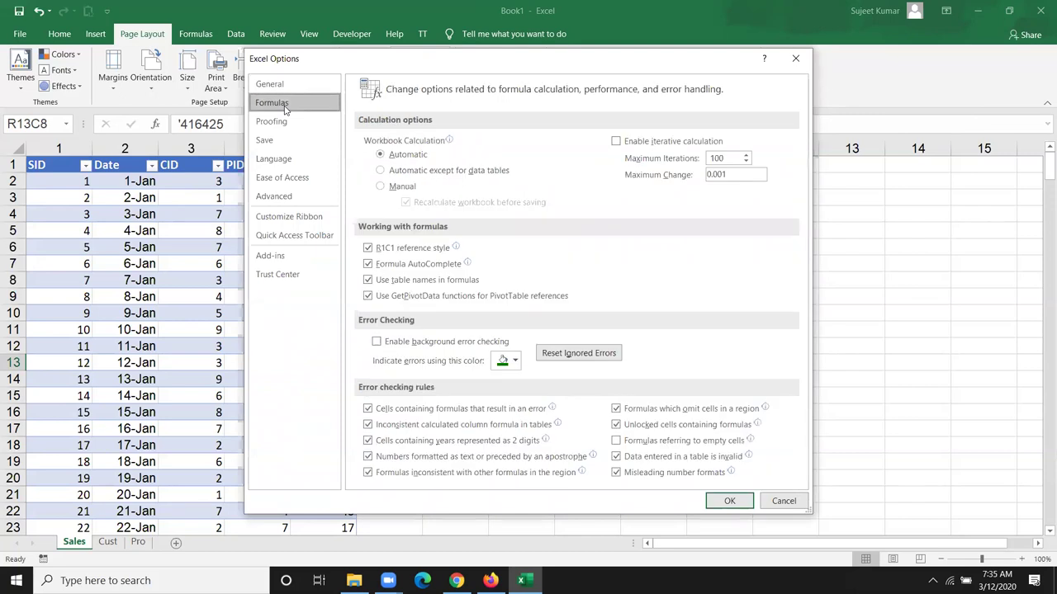
pyautogui.click(375, 342)
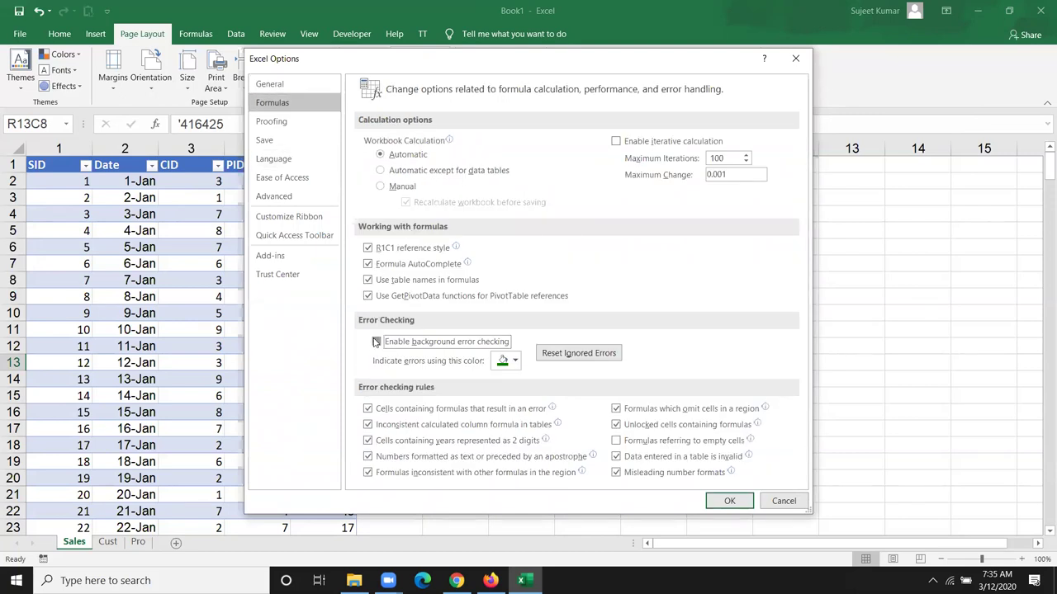
pyautogui.click(284, 123)
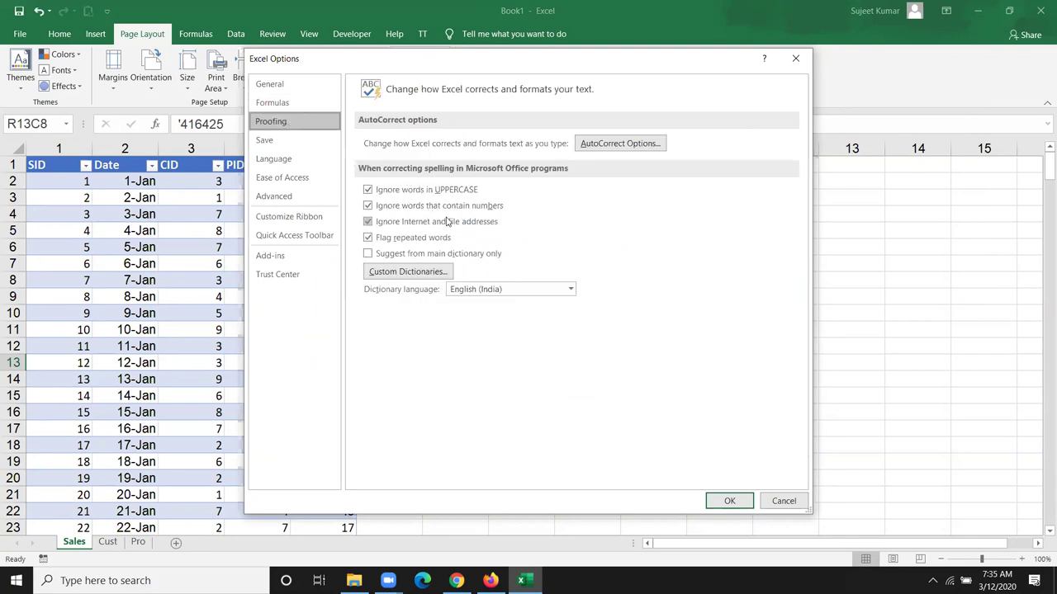
pyautogui.click(638, 144)
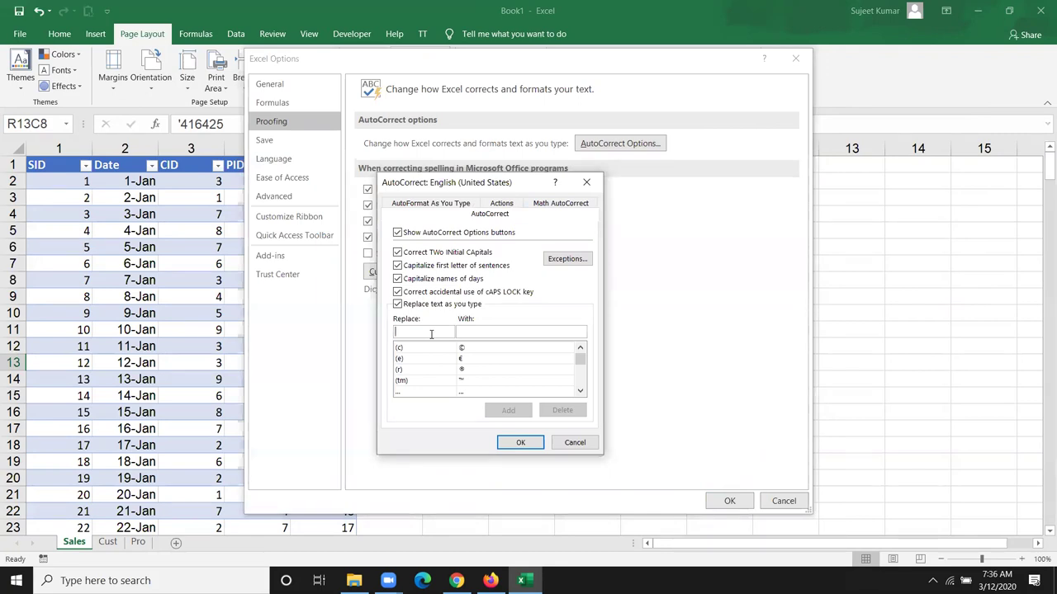
pyautogui.click(507, 441)
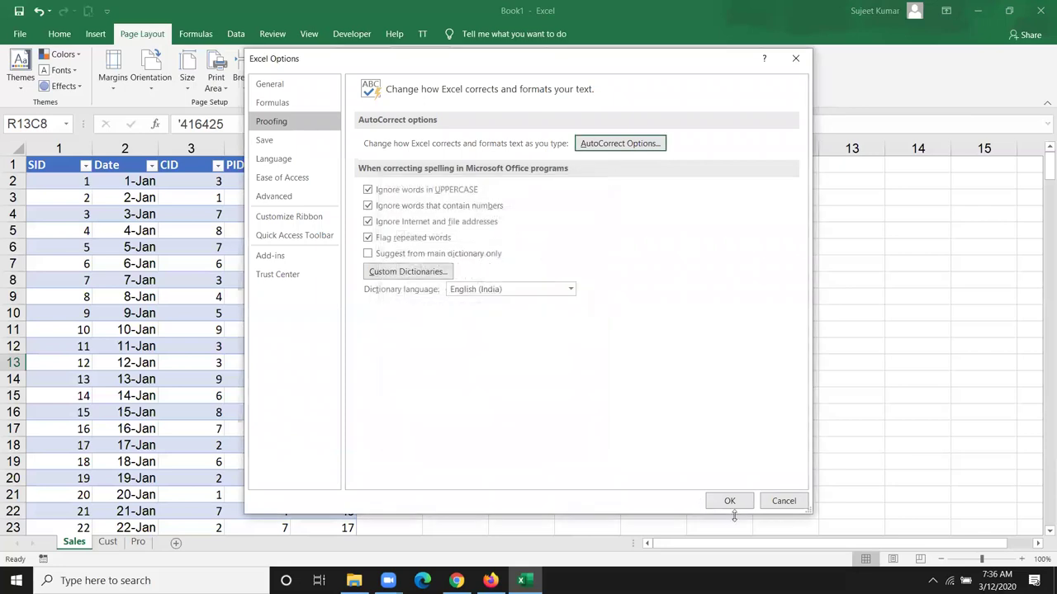
pyautogui.click(729, 502)
# Type shortcuts MSR, DL and DS into R10C10–R12C10, expanding to Monthly Sales Report, Delhi, Daily Sales Report
pyautogui.click(640, 313)
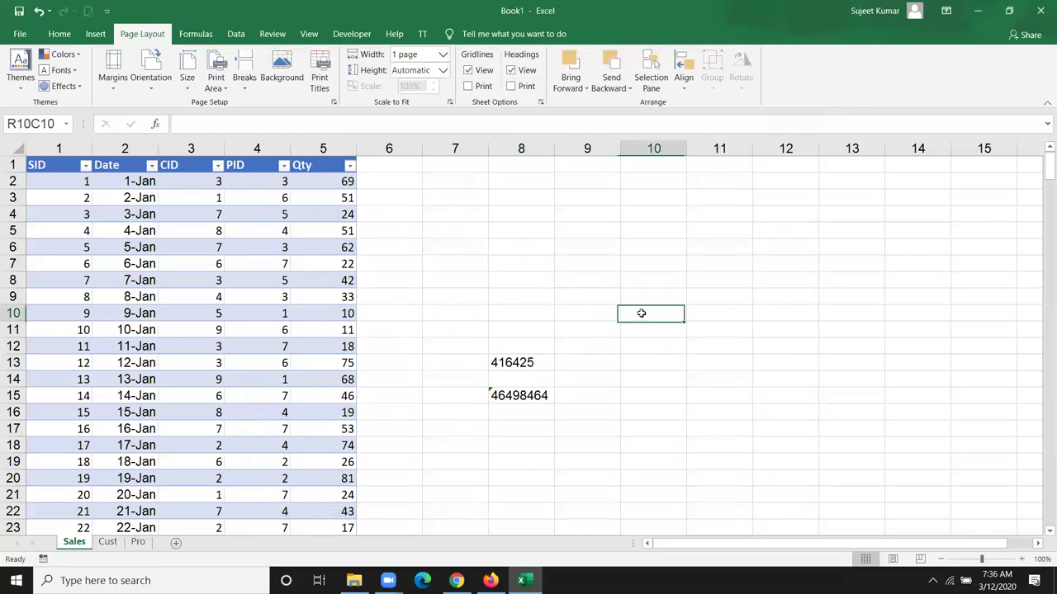
pyautogui.write('MSR')
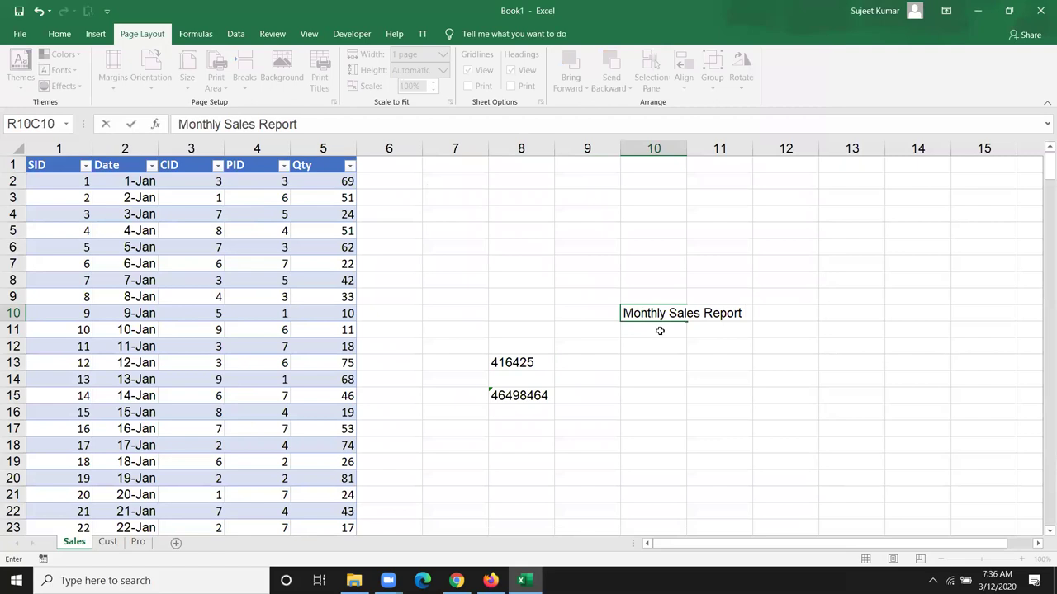
pyautogui.click(660, 331)
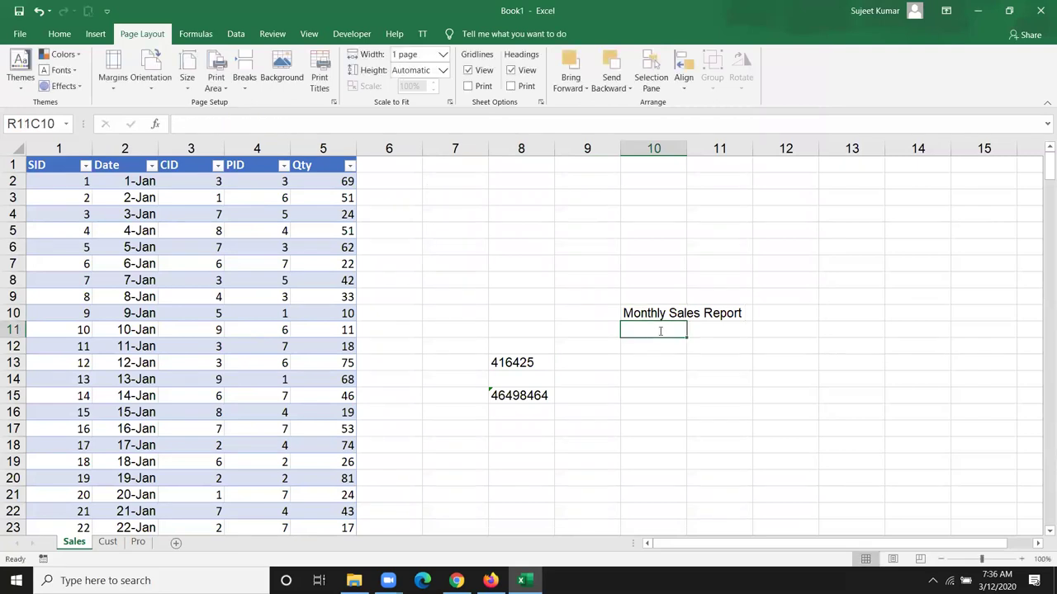
pyautogui.write('D')
pyautogui.press('BackSpace')
pyautogui.write('DL ')
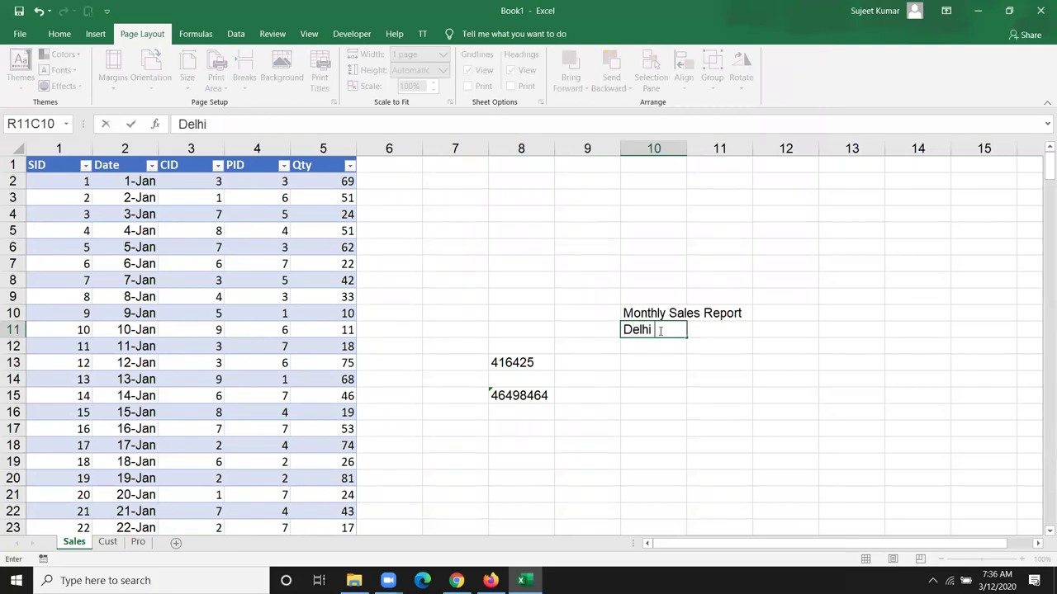
pyautogui.write('\\')
pyautogui.press('BackSpace')
pyautogui.press('Return')
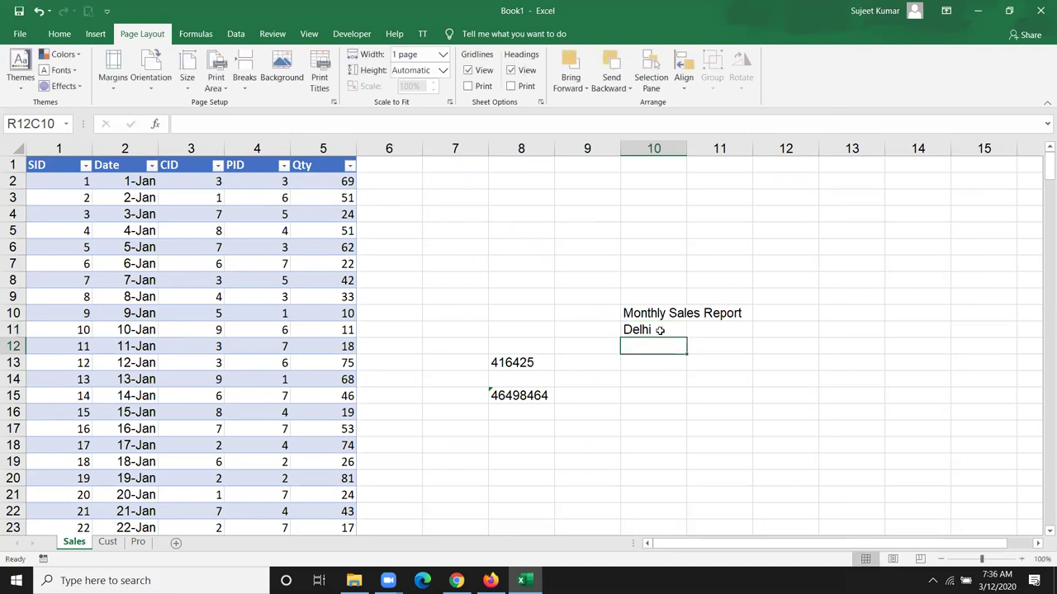
pyautogui.write('DS')
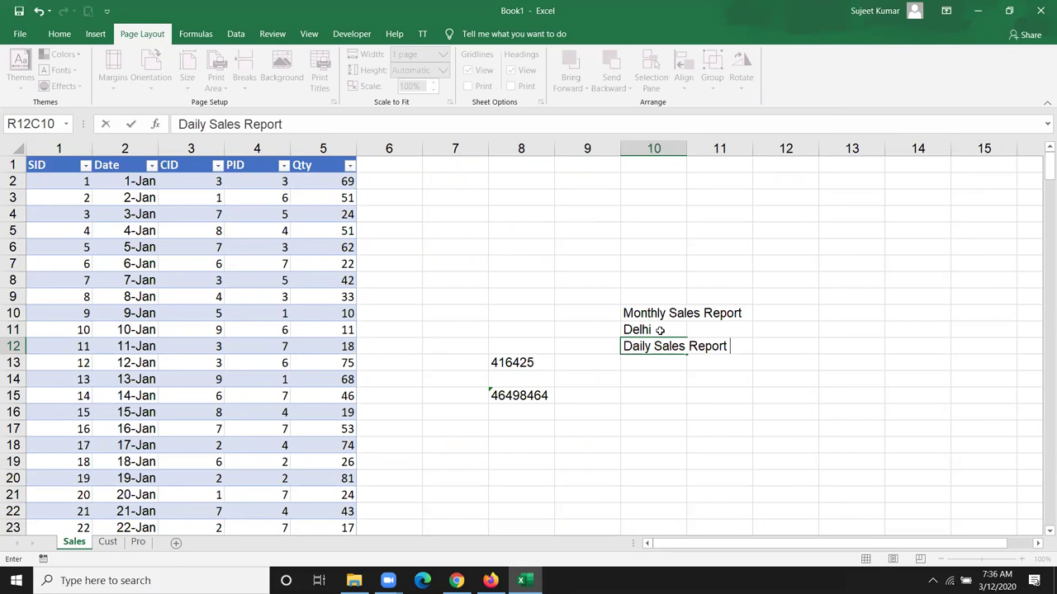
pyautogui.press('Return')
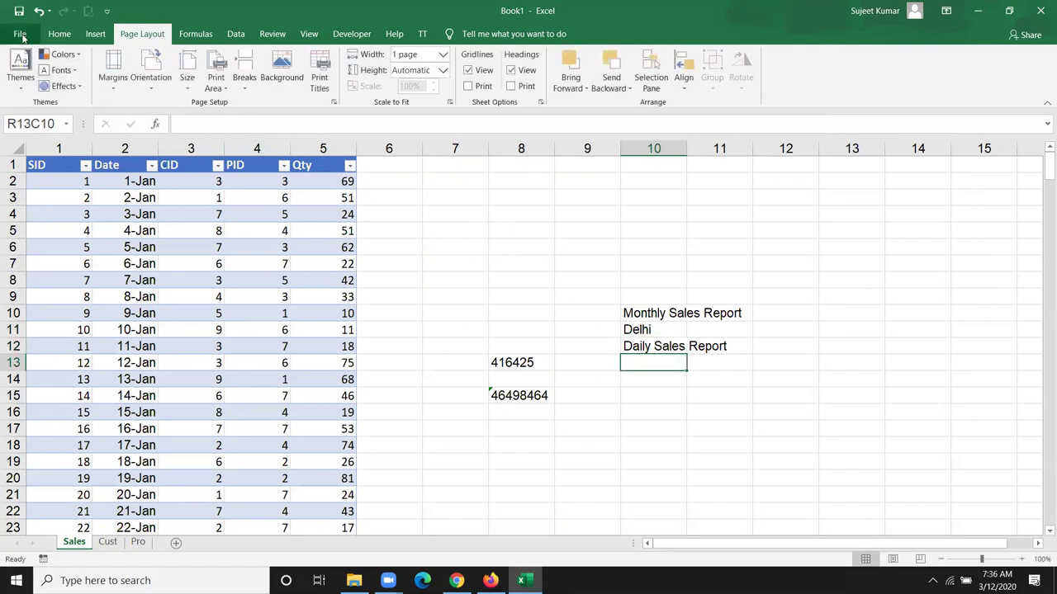
# Open the AutoCorrect dialog from the Proofing page of Excel Options
pyautogui.click(20, 34)
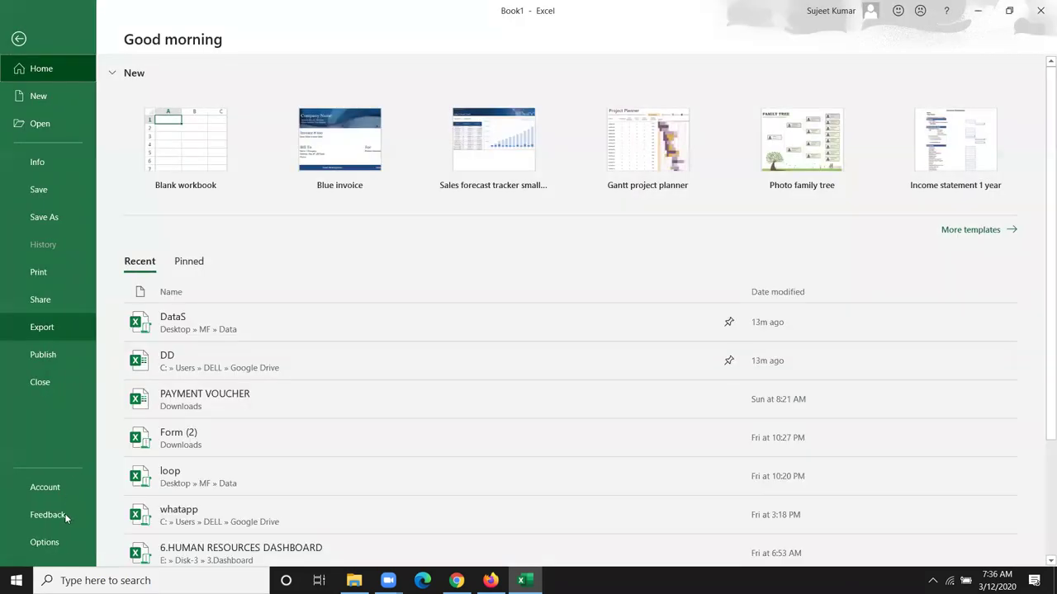
pyautogui.click(62, 548)
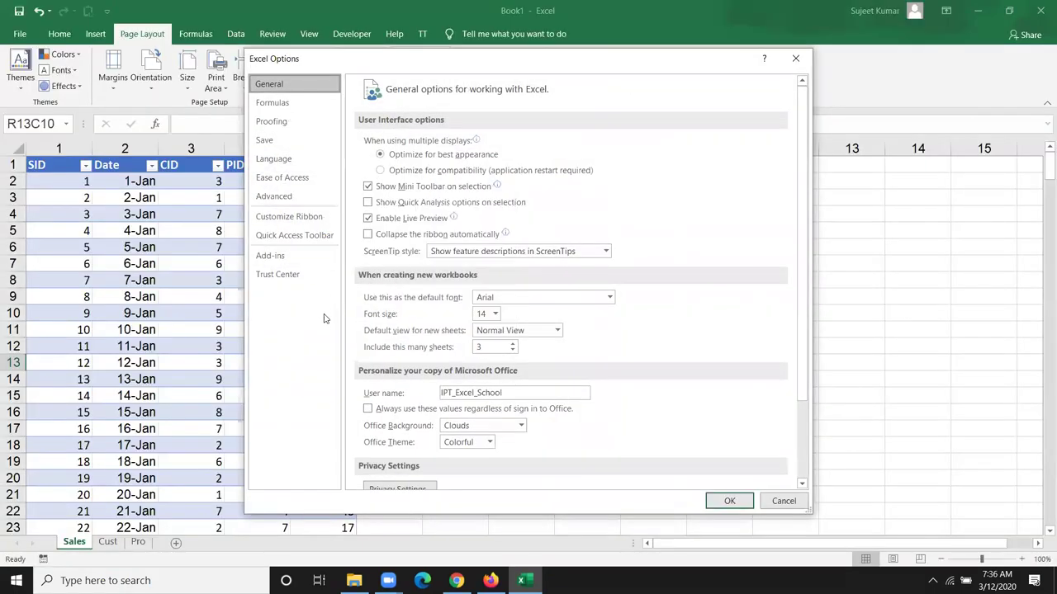
pyautogui.click(313, 118)
pyautogui.click(582, 145)
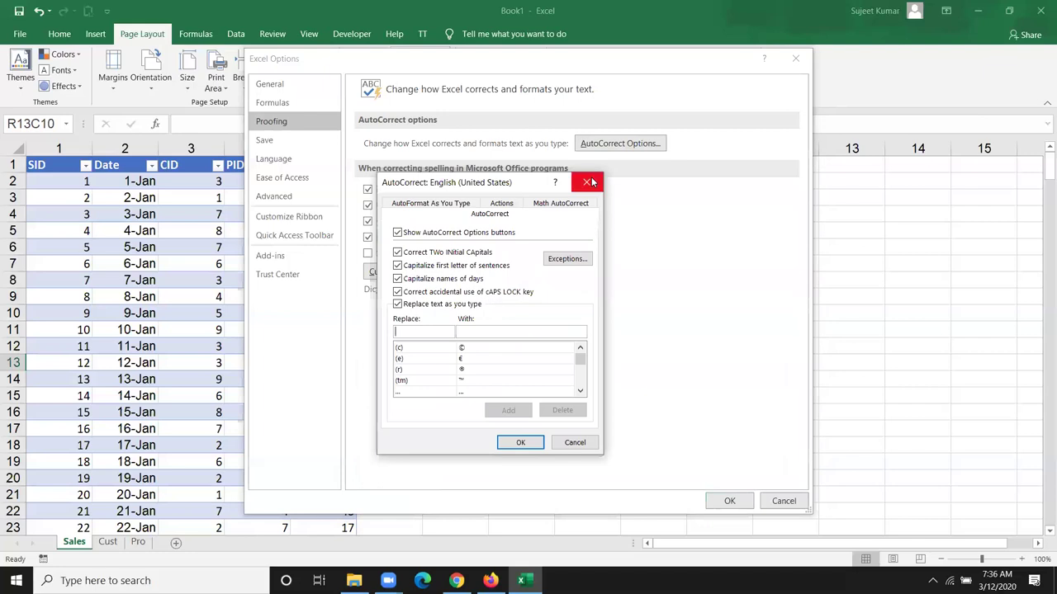
# Look up ds in the Replace box and scroll the list up to the DL entry
pyautogui.write('ds')
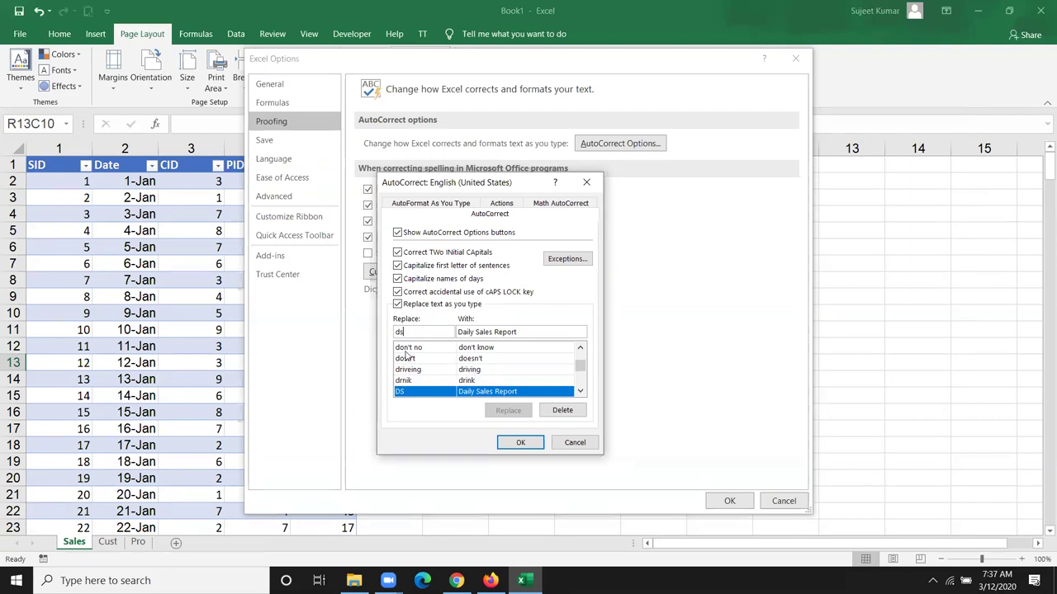
pyautogui.click(581, 348)
pyautogui.click(581, 349)
pyautogui.click(581, 349)
pyautogui.click(581, 348)
pyautogui.click(581, 349)
pyautogui.click(581, 348)
pyautogui.click(581, 348)
pyautogui.click(581, 349)
pyautogui.click(581, 348)
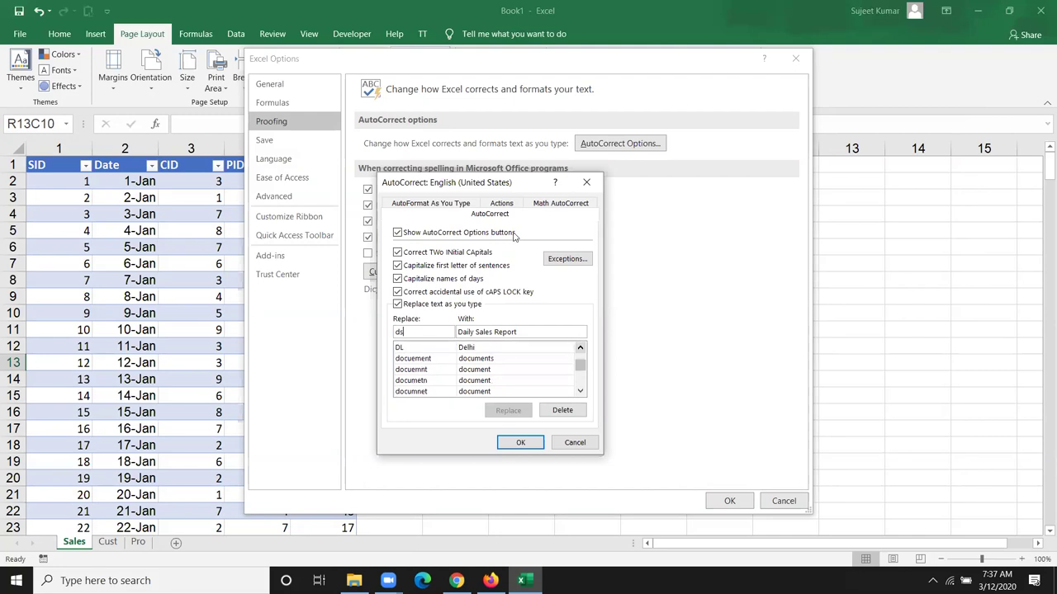
# Tick 'Internet and network paths with hyperlinks' under AutoFormat As You Type, check Actions, and confirm
pyautogui.click(452, 210)
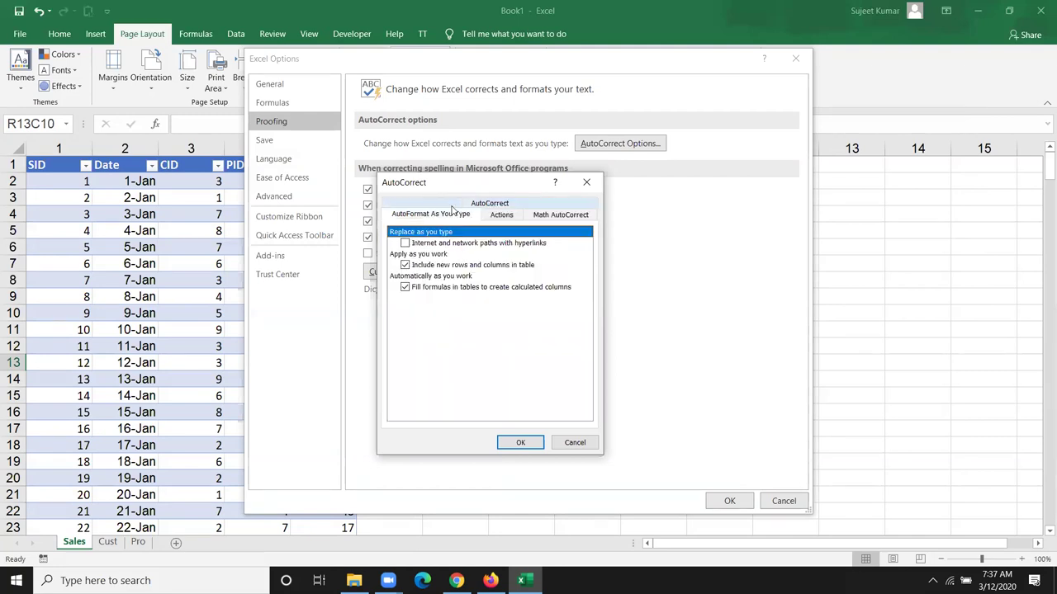
pyautogui.click(405, 243)
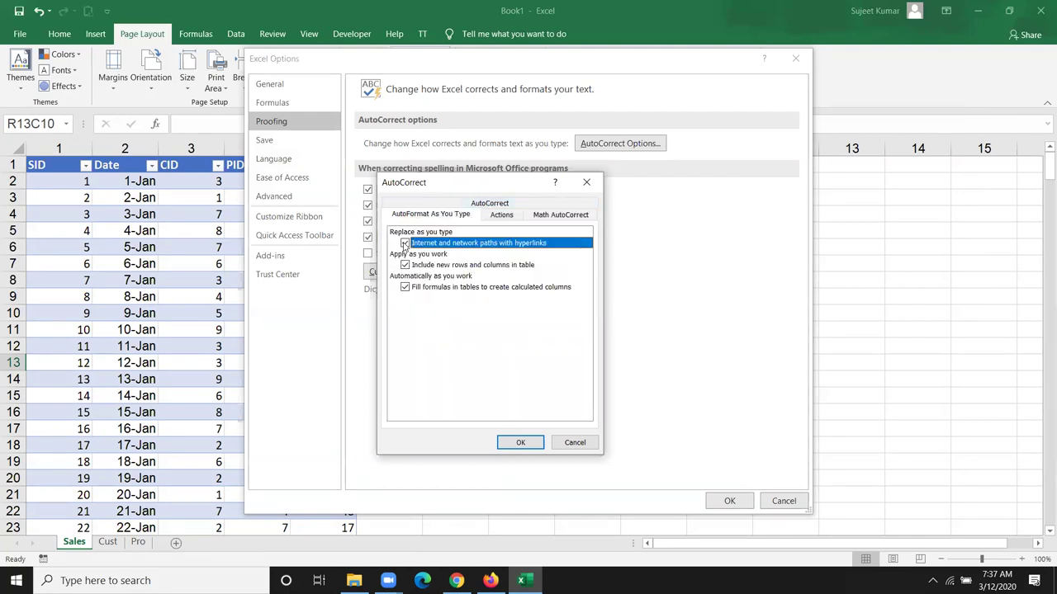
pyautogui.click(493, 217)
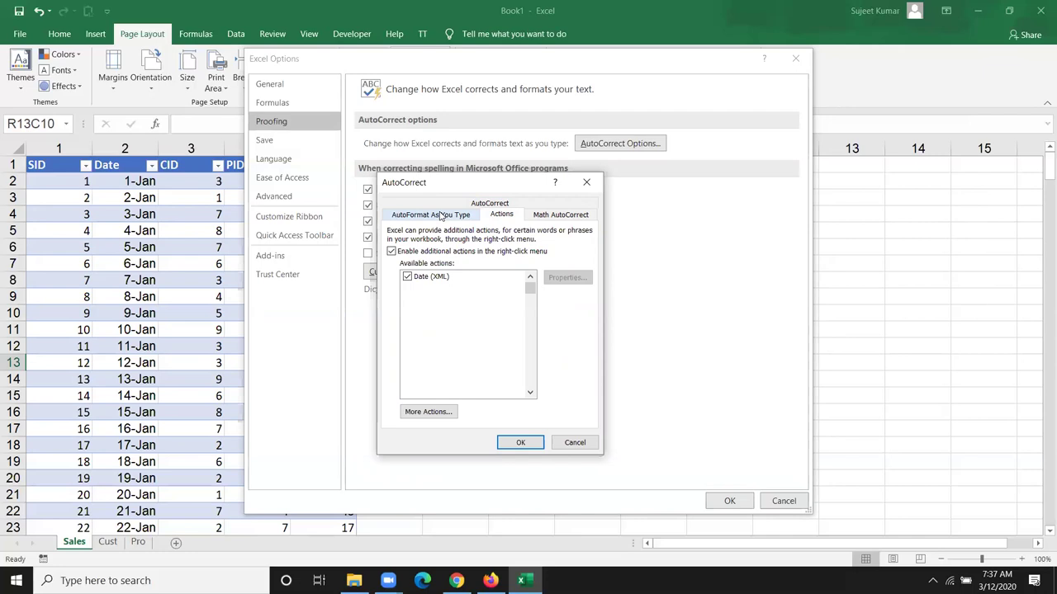
pyautogui.click(440, 216)
pyautogui.click(521, 444)
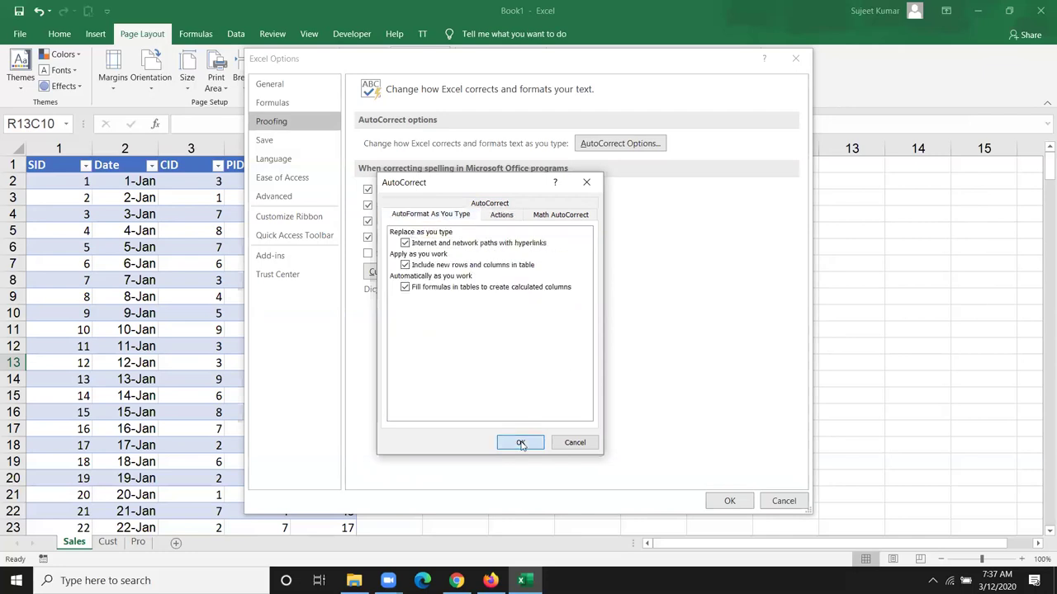
# Close Excel Options, then type an e-mail address into R3C9 so it becomes a hyperlink
pyautogui.click(727, 498)
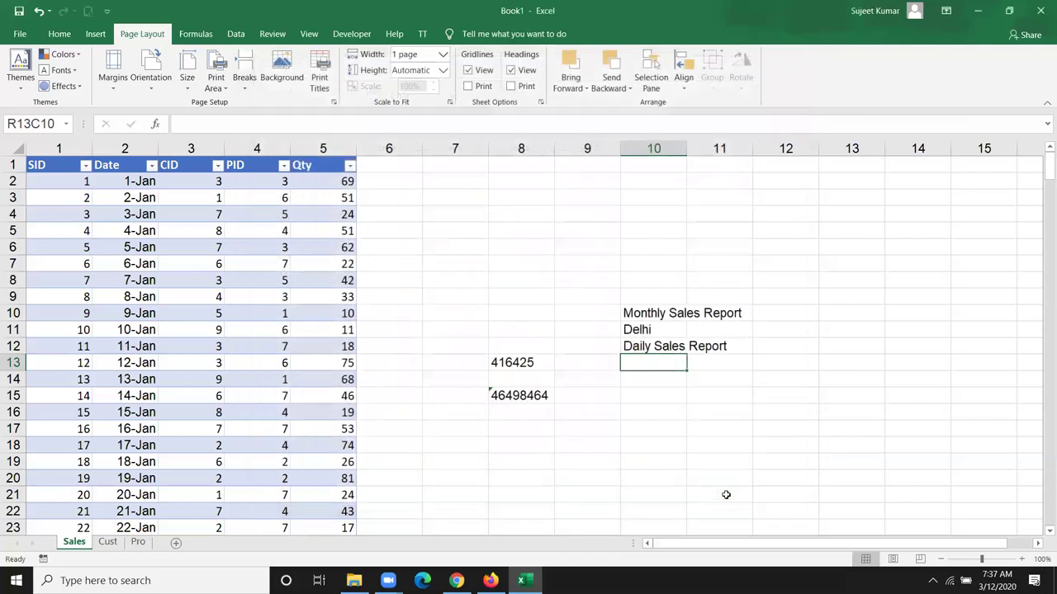
pyautogui.click(576, 197)
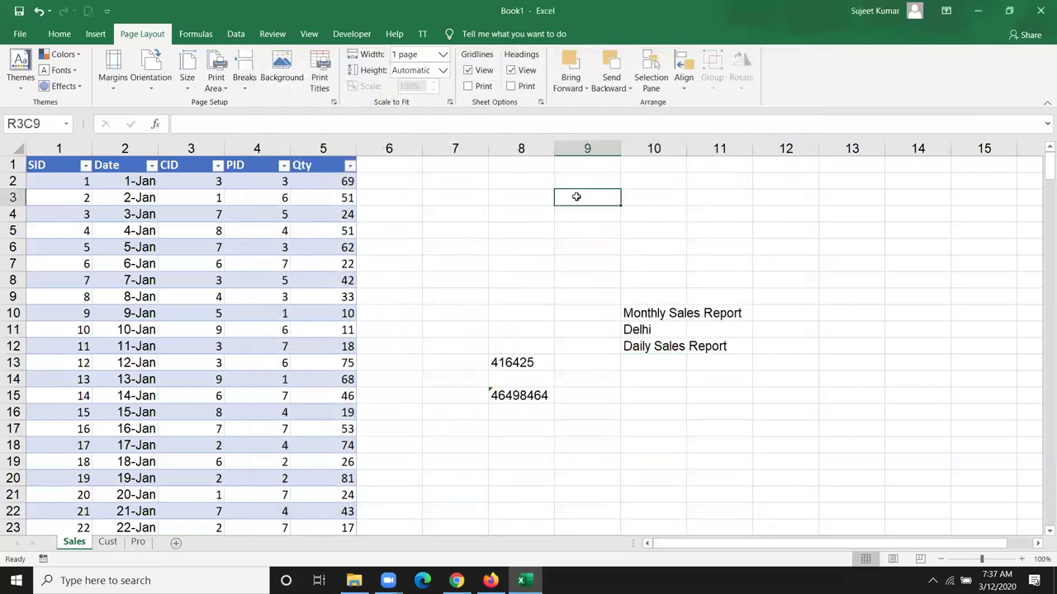
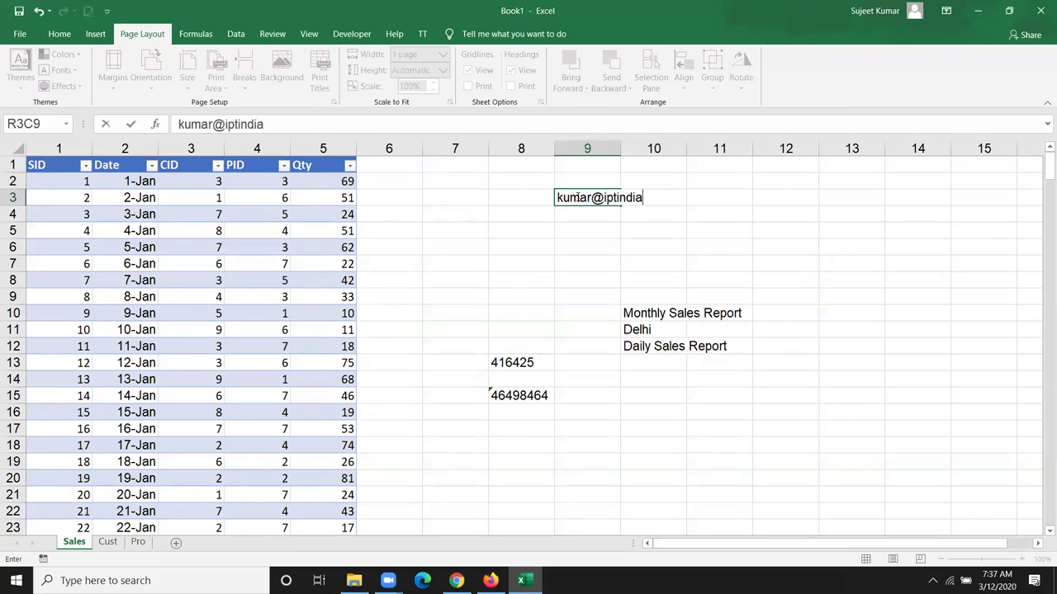
pyautogui.press('Return')
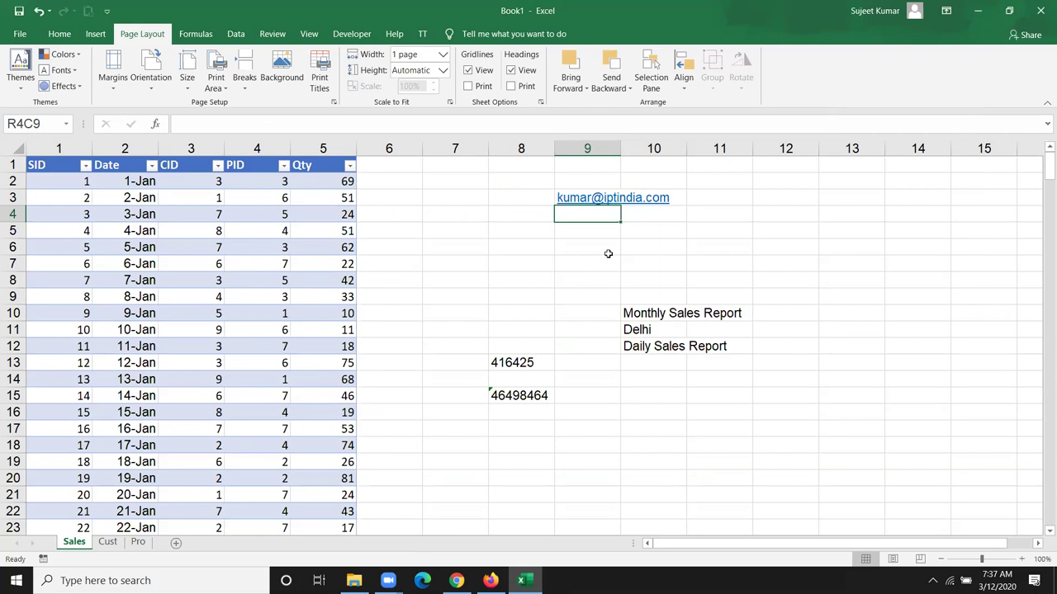
pyautogui.press('Up')
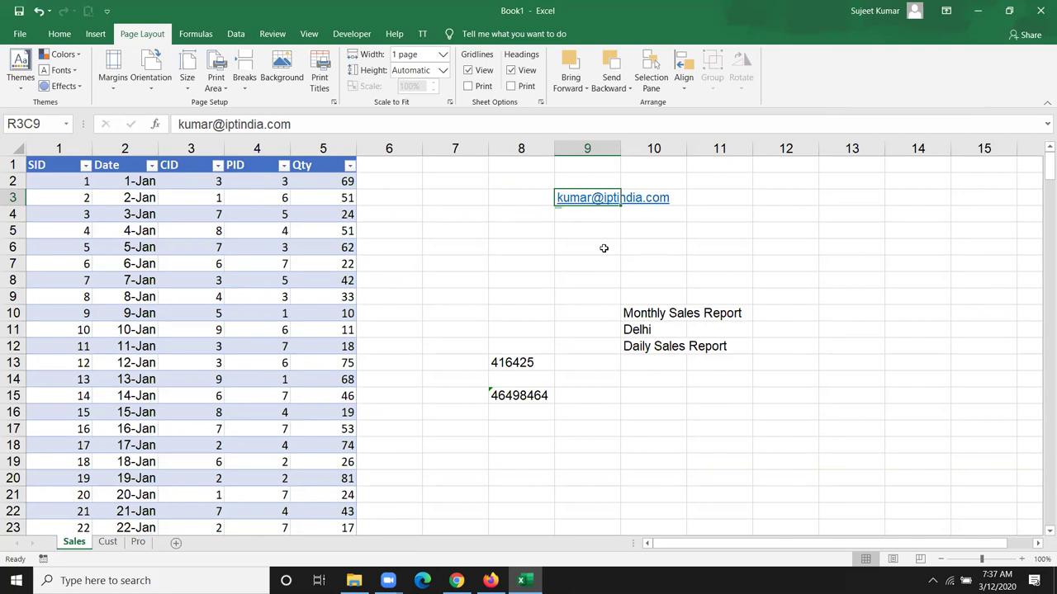
# In AutoCorrect's AutoFormat As You Type settings, uncheck 'Internet and network paths with hyperlinks'
pyautogui.click(25, 31)
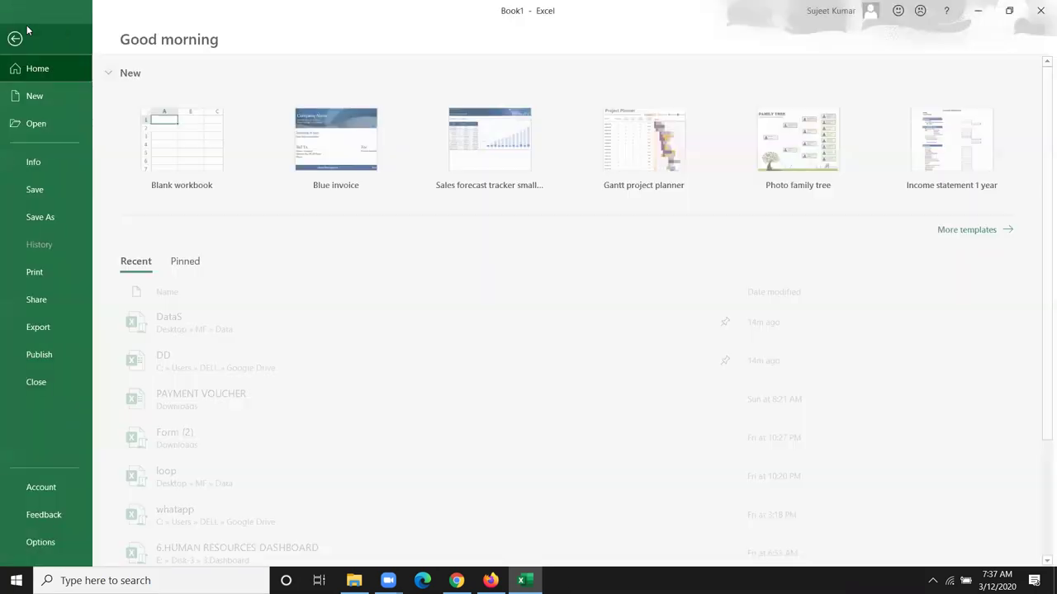
pyautogui.click(41, 544)
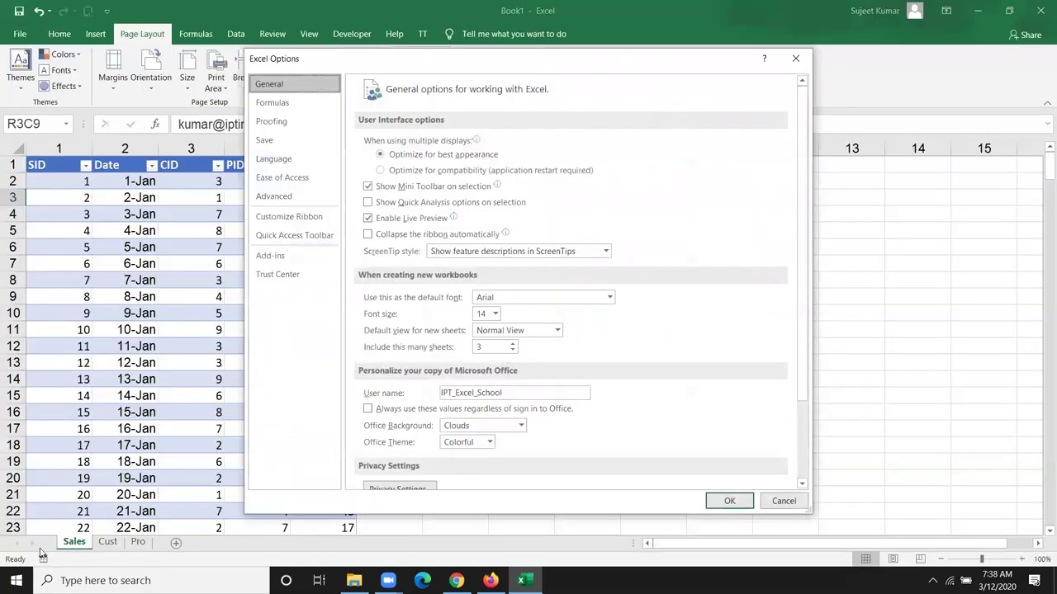
pyautogui.click(267, 122)
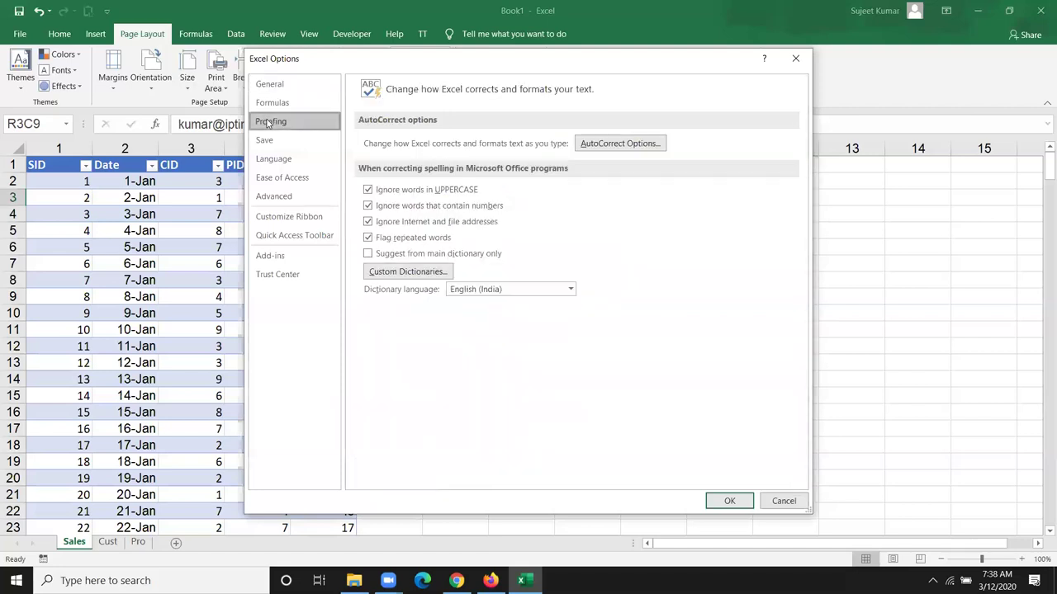
pyautogui.click(595, 150)
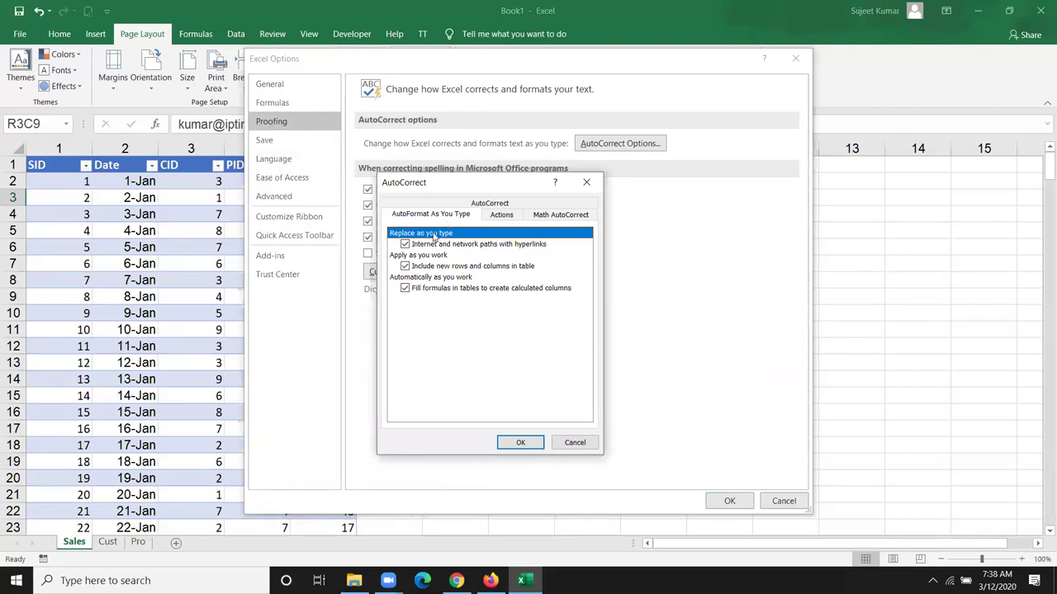
pyautogui.click(418, 248)
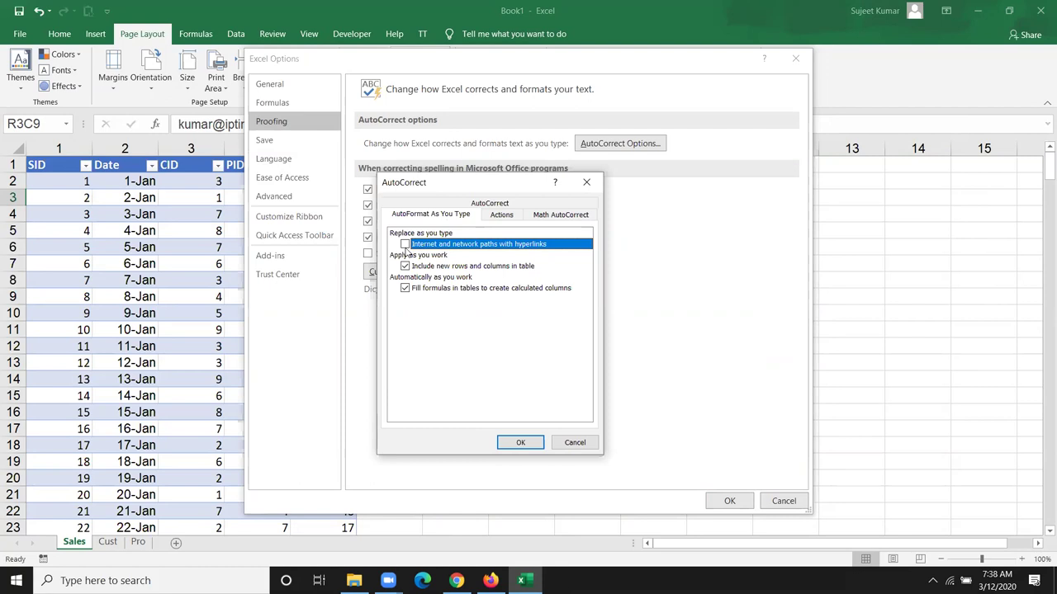
pyautogui.click(518, 441)
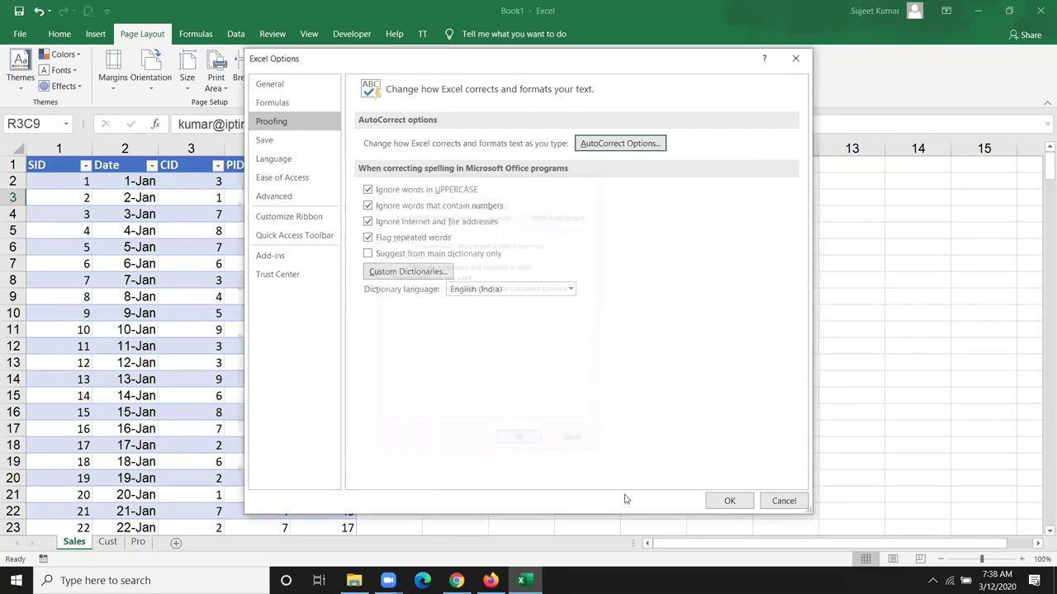
pyautogui.click(746, 503)
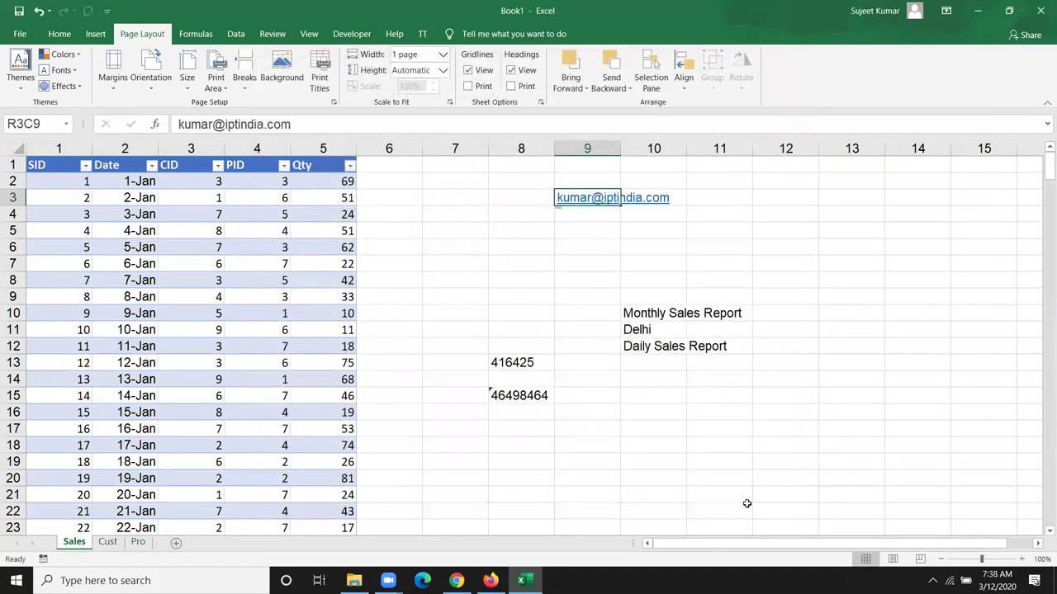
pyautogui.press('Return')
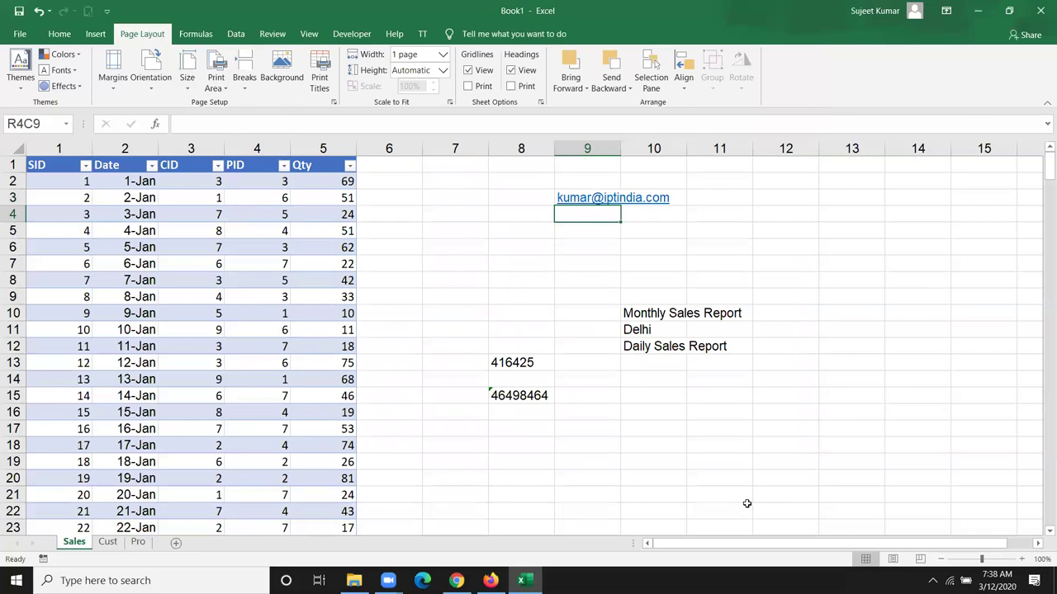
pyautogui.write('www.google')
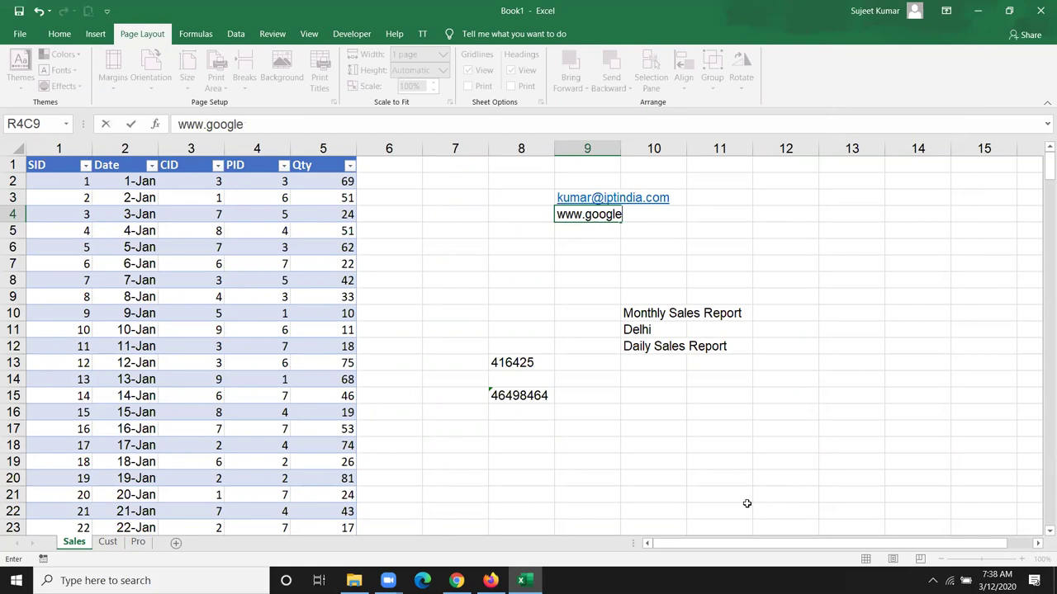
pyautogui.write('.com')
pyautogui.press('Return')
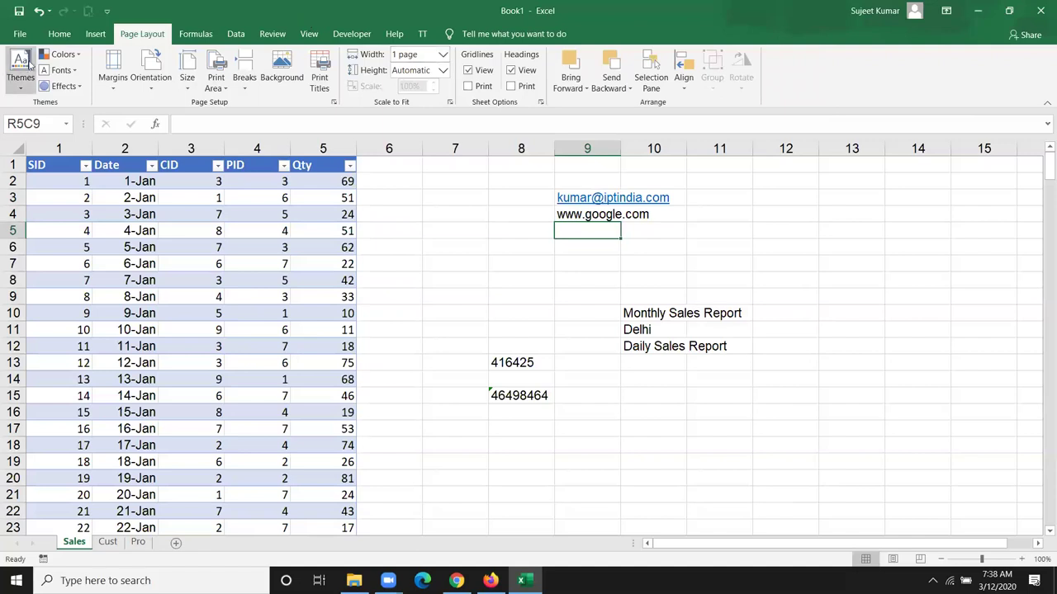
pyautogui.click(22, 34)
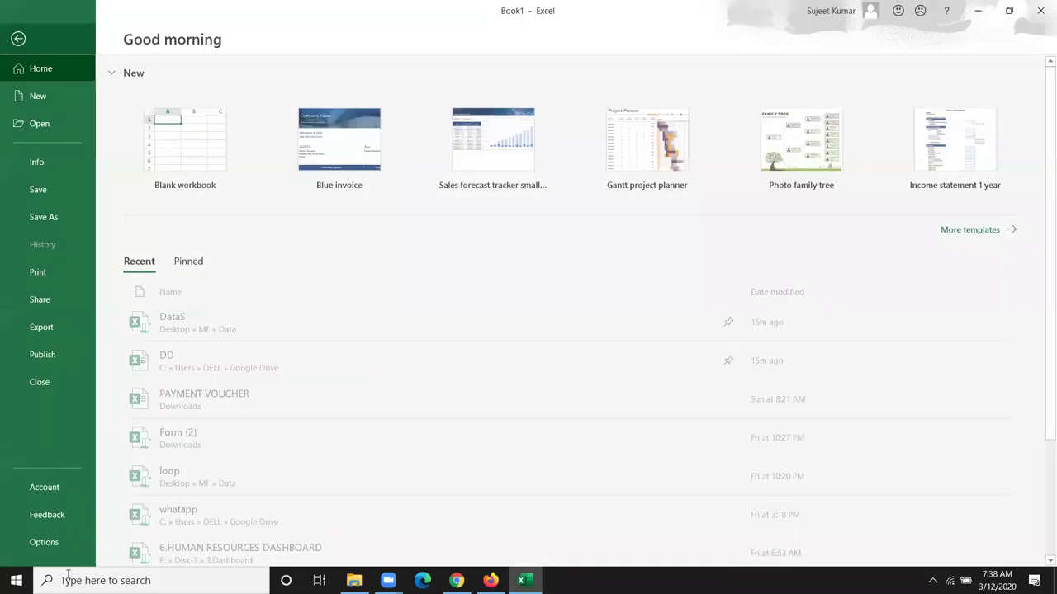
# On the Save page, keep Excel Macro-Enabled Workbook as the default save format
pyautogui.click(43, 542)
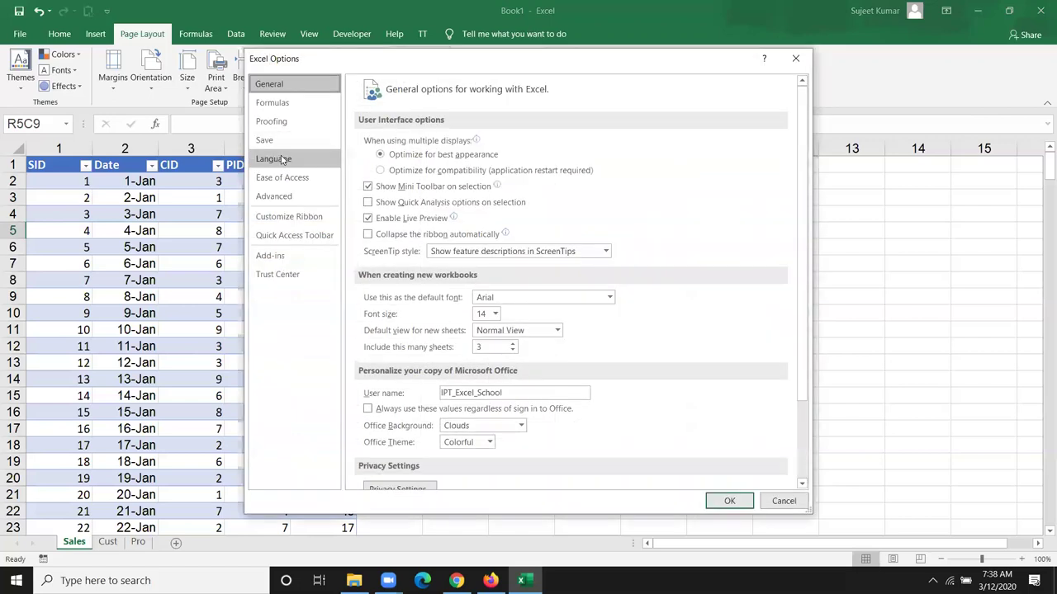
pyautogui.click(286, 142)
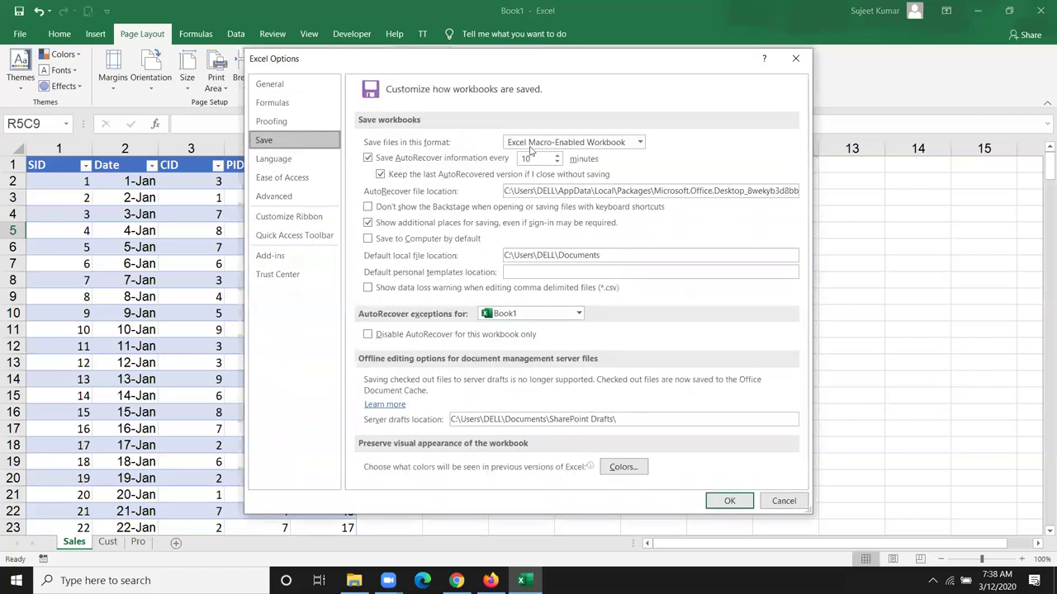
pyautogui.click(575, 145)
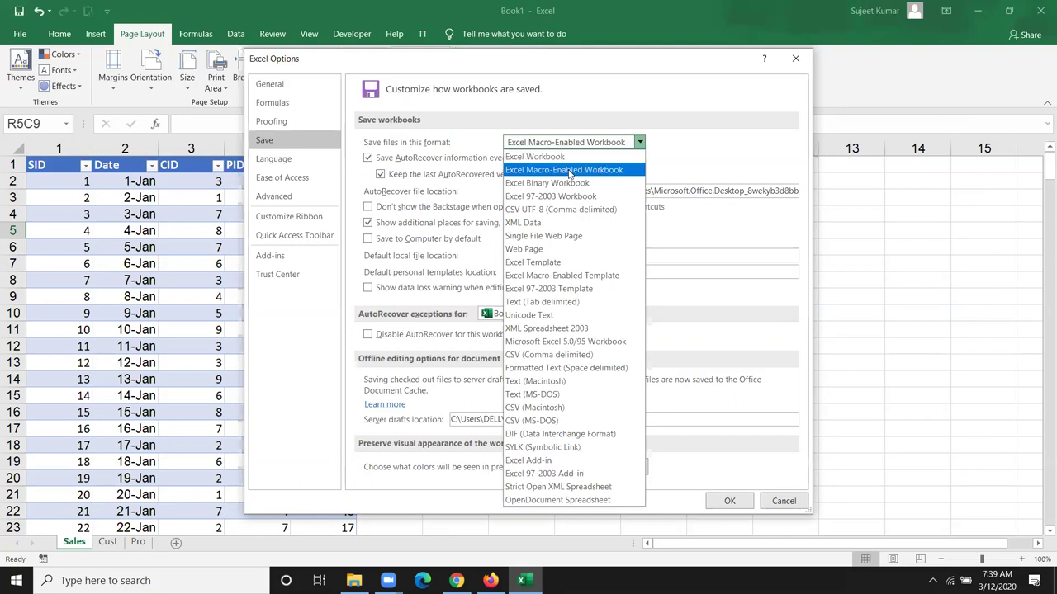
pyautogui.click(568, 170)
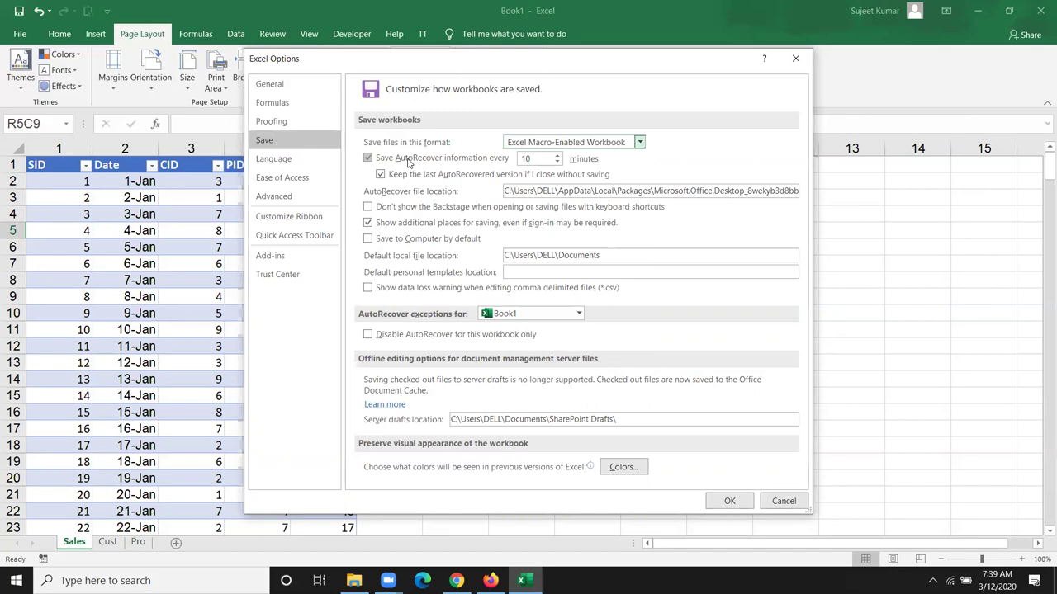
# Toggle AutoRecover off and back on at 10 minutes, then view Language preferences
pyautogui.doubleClick(520, 191)
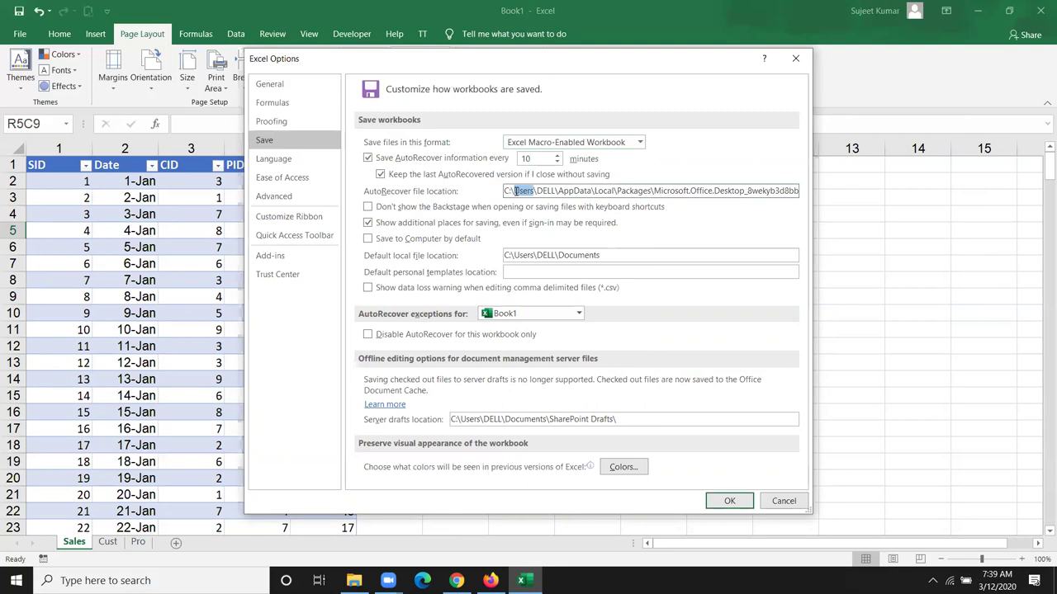
pyautogui.click(484, 161)
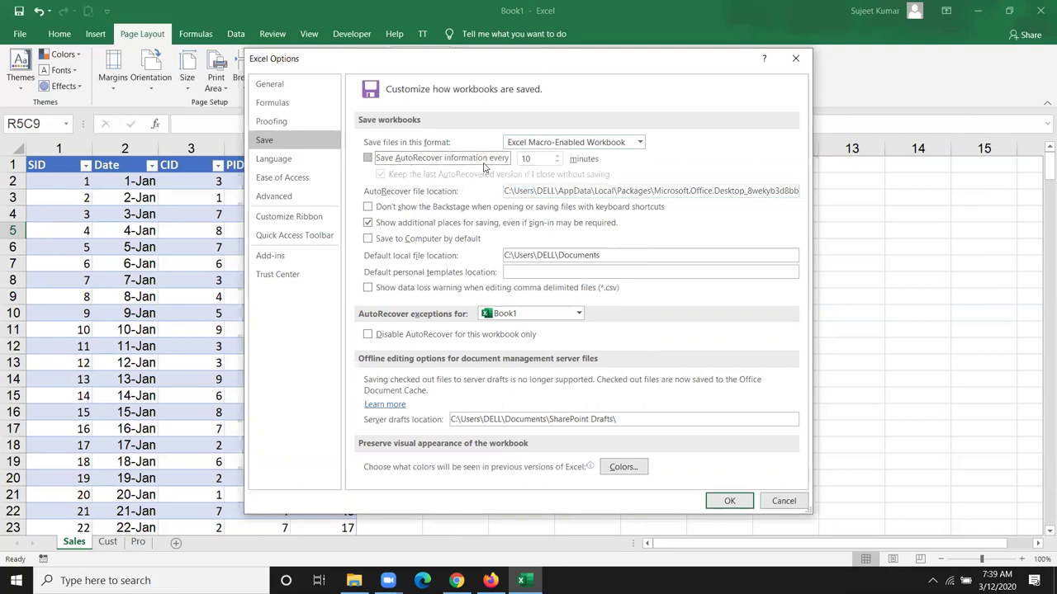
pyautogui.click(485, 164)
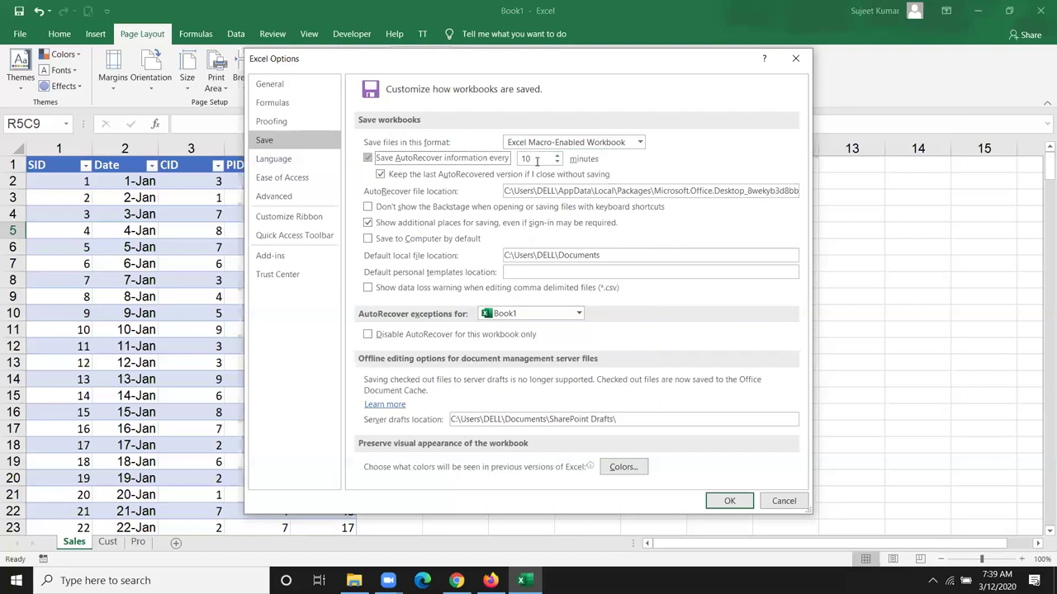
pyautogui.click(535, 256)
pyautogui.doubleClick(534, 256)
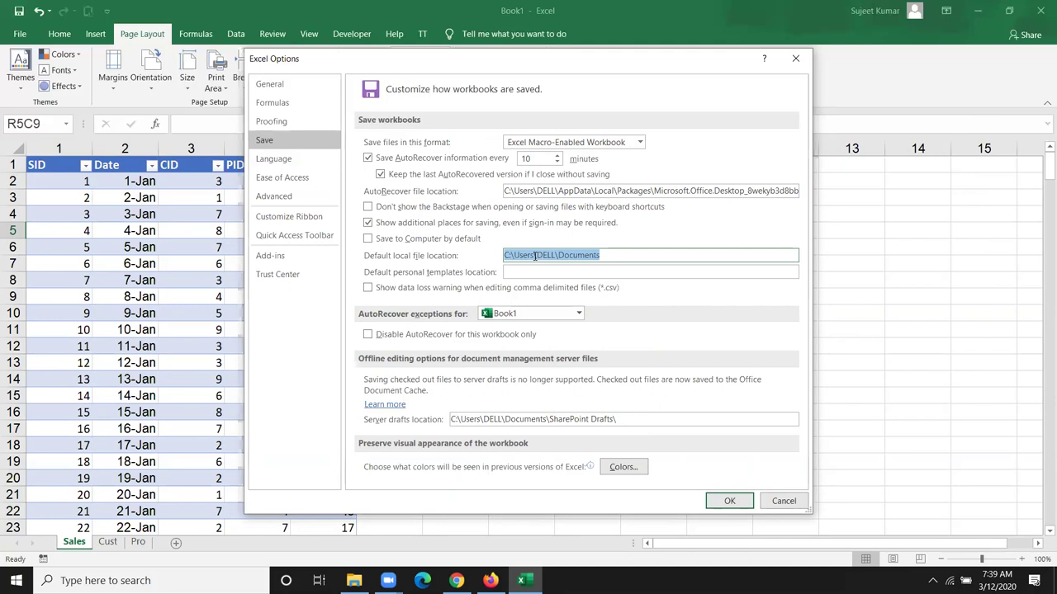
pyautogui.click(301, 161)
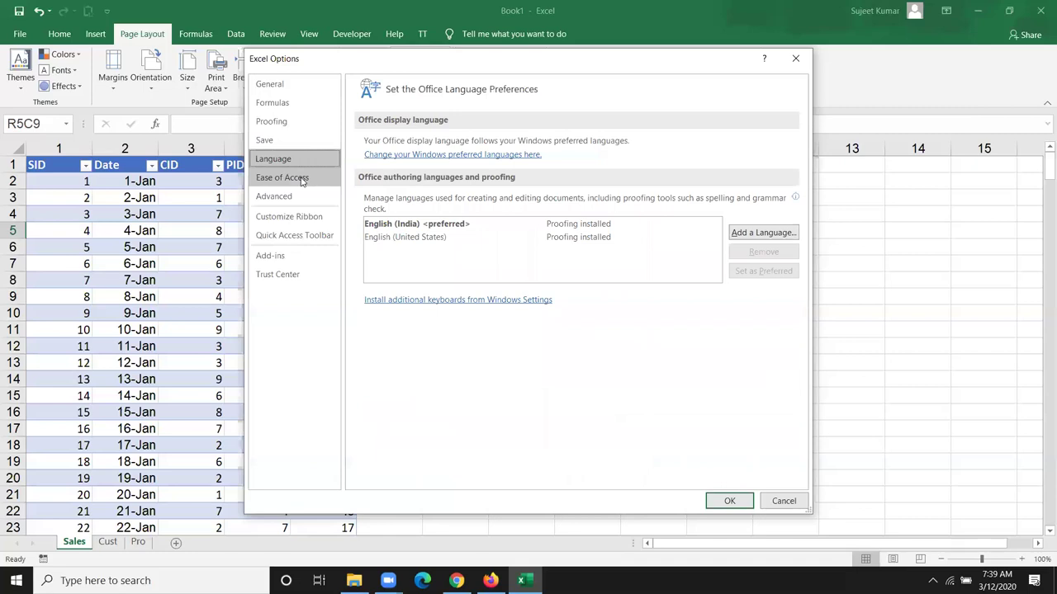
# On the Advanced page, keep Down as the selection direction after Enter
pyautogui.click(302, 180)
pyautogui.click(303, 196)
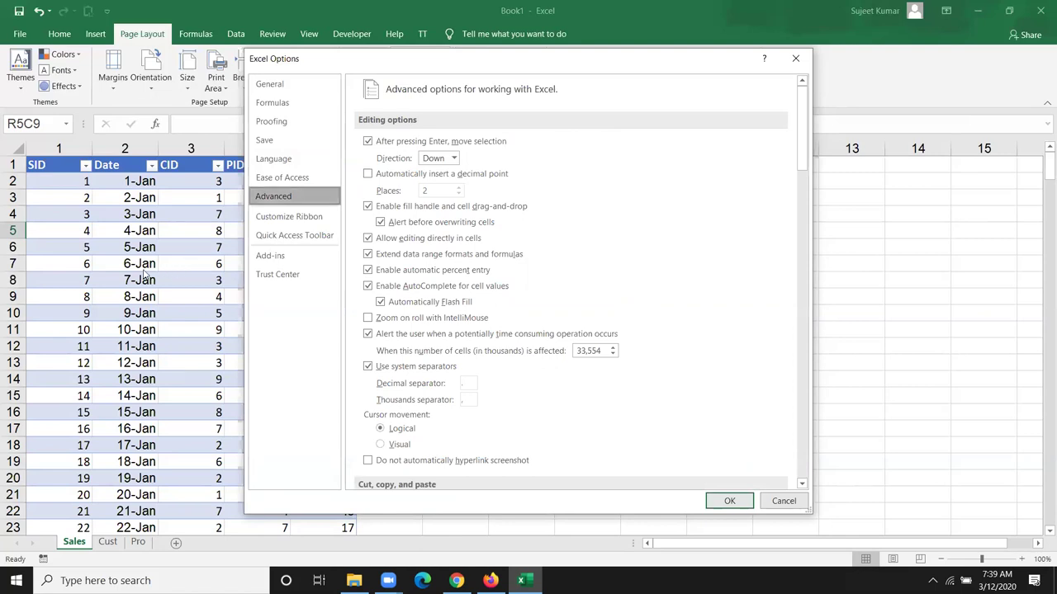
pyautogui.click(435, 159)
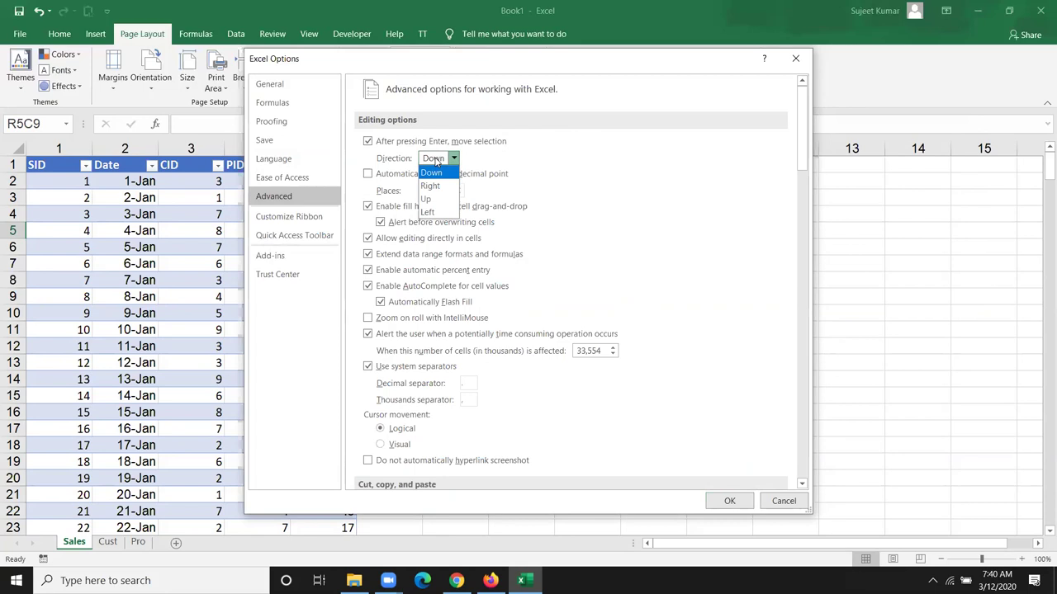
pyautogui.click(435, 160)
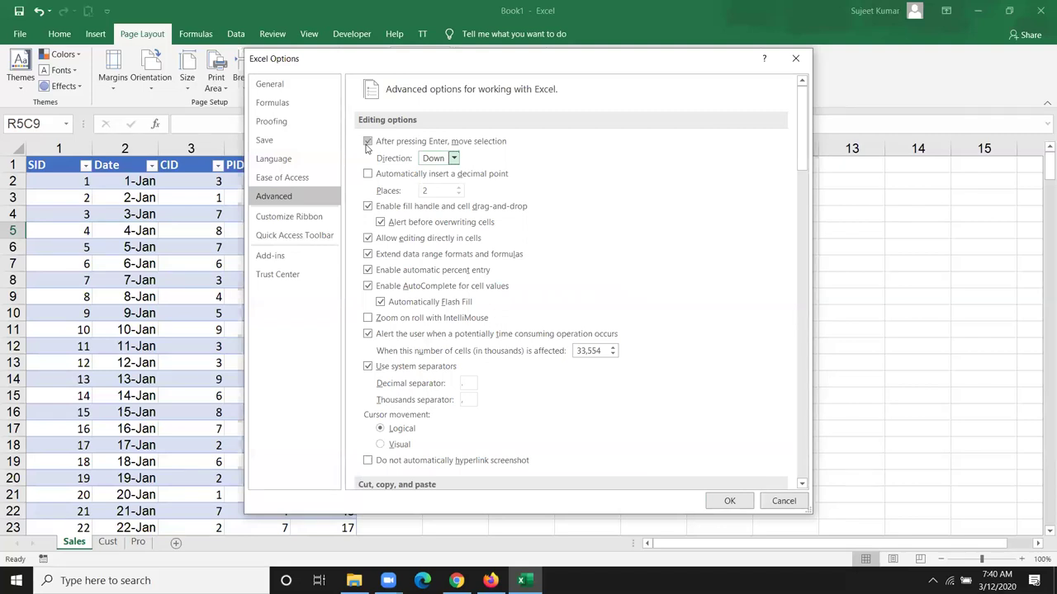
# Toggle 'Automatically insert a decimal point' on and leave it off
pyautogui.click(368, 174)
pyautogui.click(400, 175)
pyautogui.click(386, 210)
pyautogui.moveTo(487, 66); pyautogui.dragTo(273, 79)
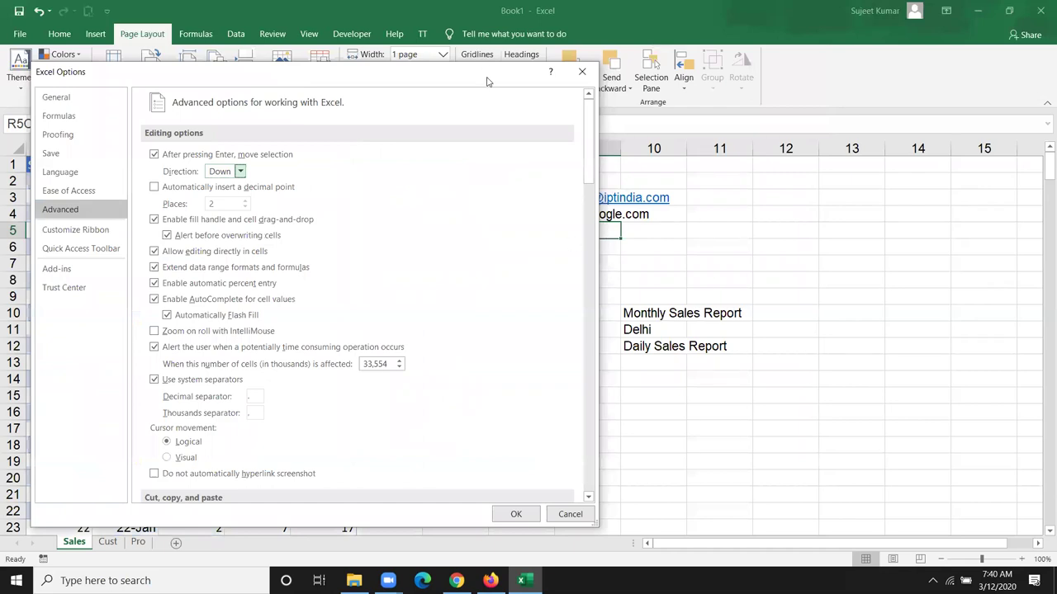
pyautogui.moveTo(485, 81); pyautogui.dragTo(546, 47)
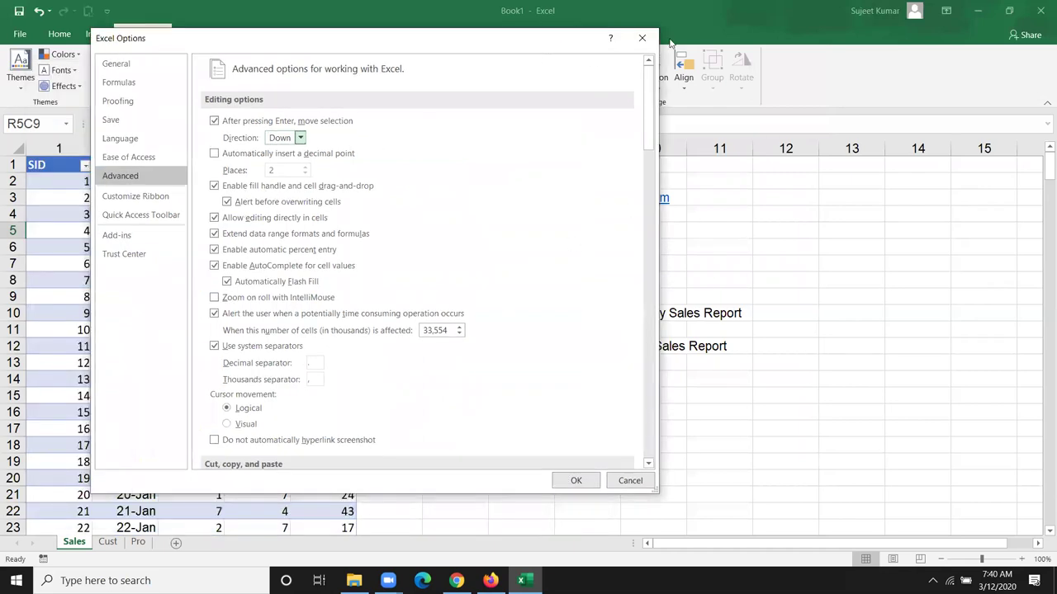
pyautogui.scroll(-15, 643, 211)
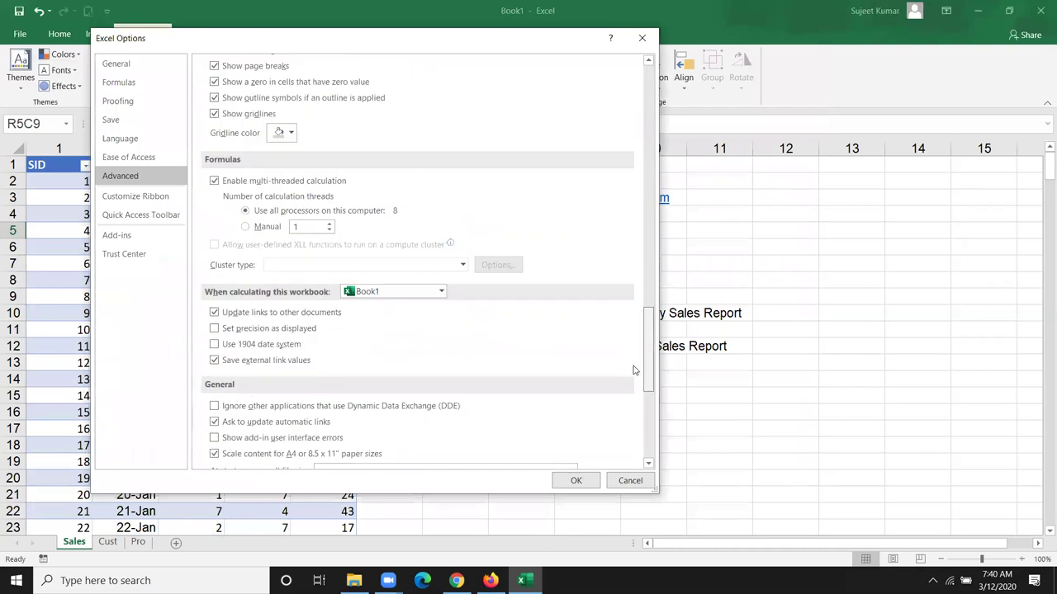
pyautogui.scroll(-5, 629, 431)
pyautogui.scroll(5, 631, 330)
pyautogui.scroll(10, 611, 231)
pyautogui.scroll(6, 580, 99)
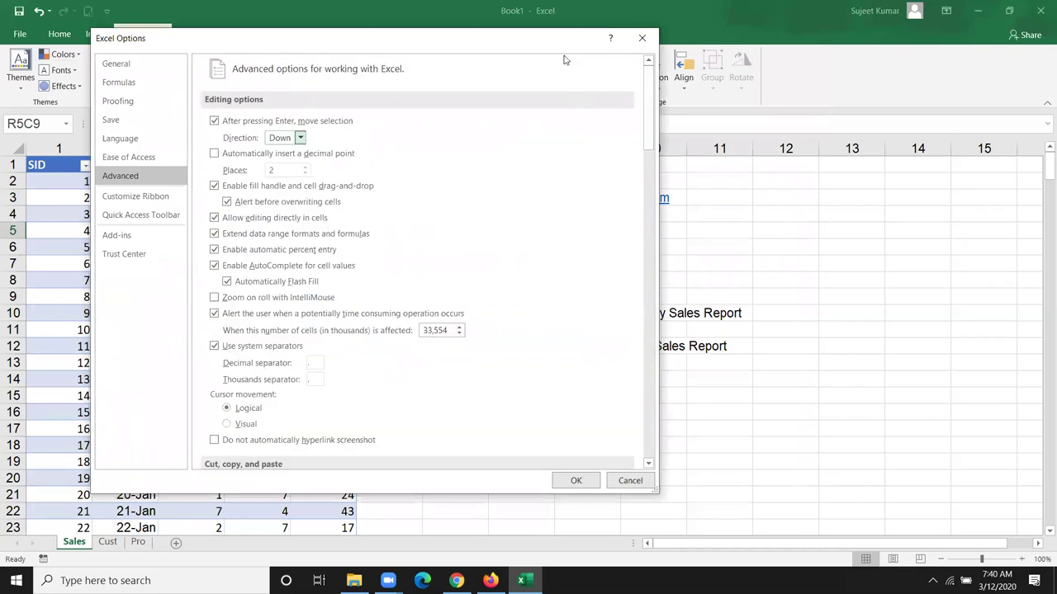